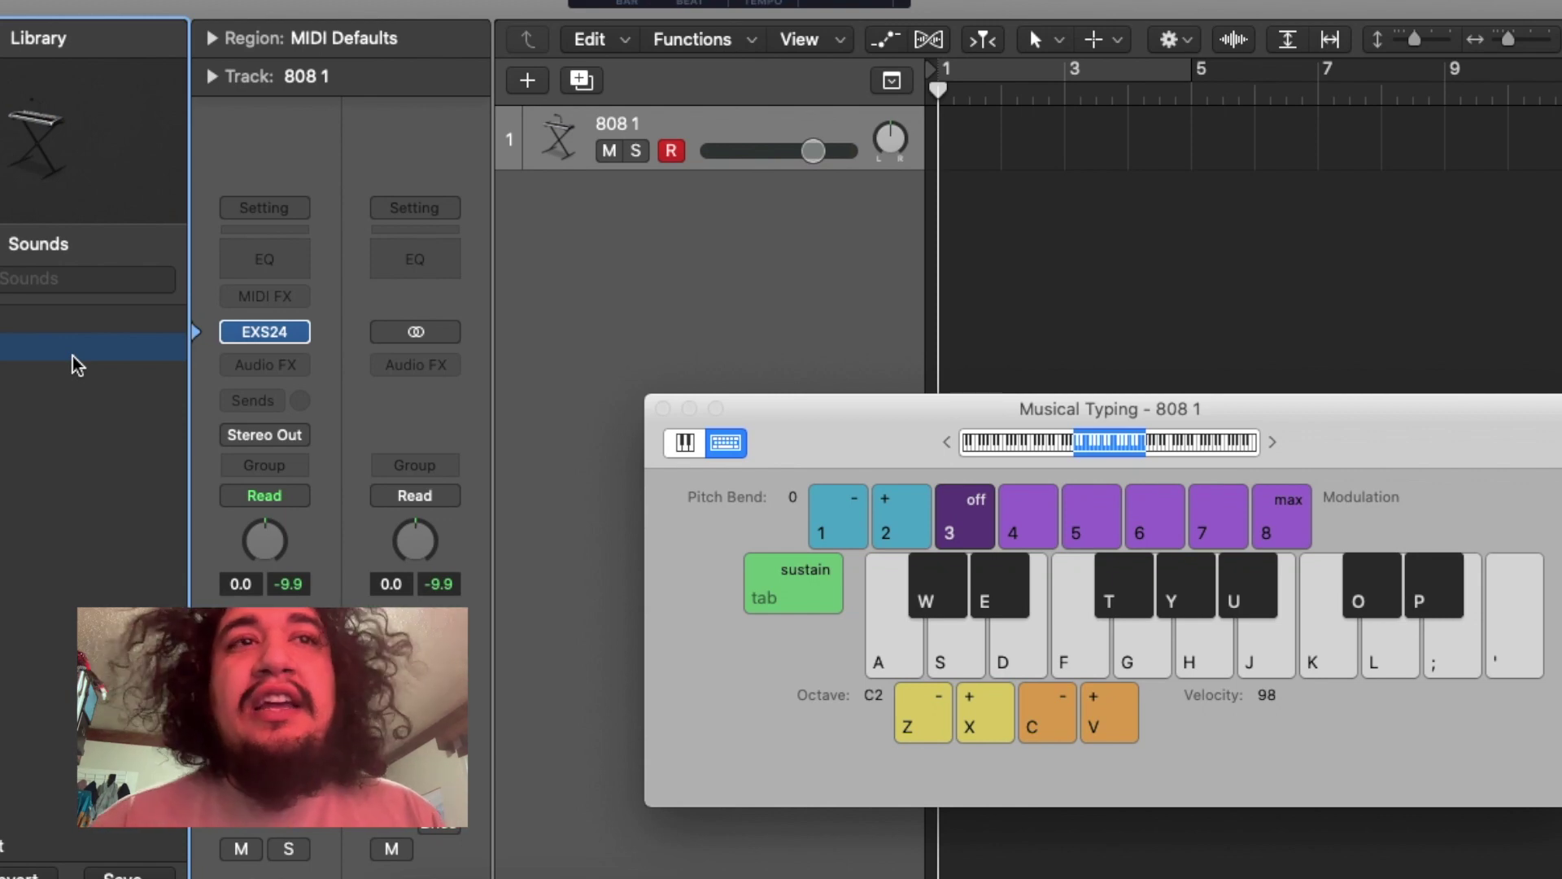
# - Close the Musical Typing window with Cmd+K to reveal the tracks area
pyautogui.press('super+k')
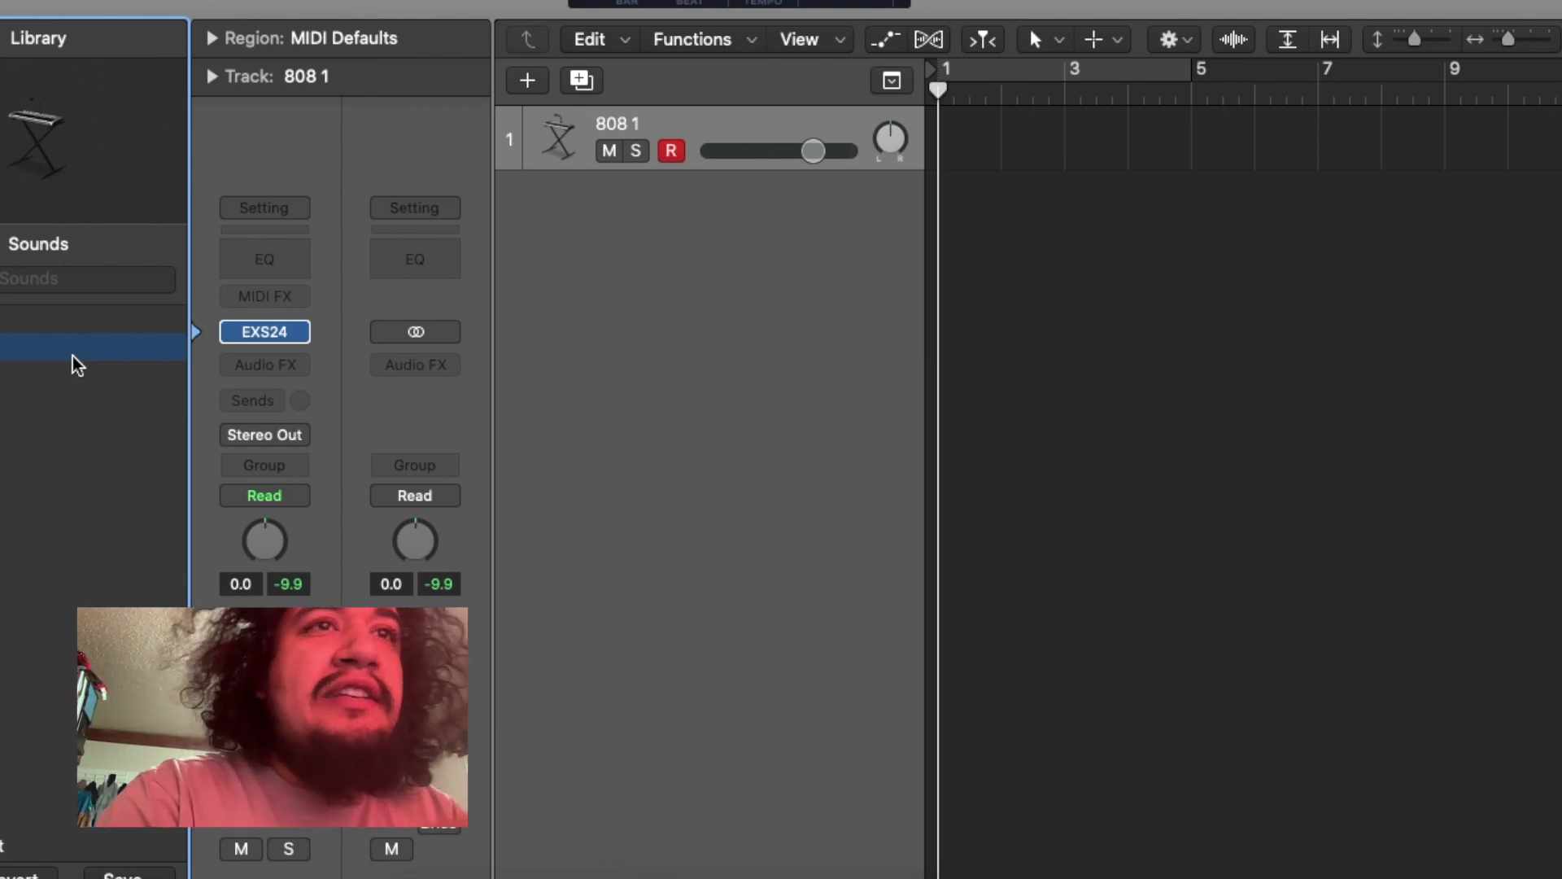
# - Add an Inst 2 track with an empty MIDI region stretched to bar 5
pyautogui.doubleClick(791, 272)
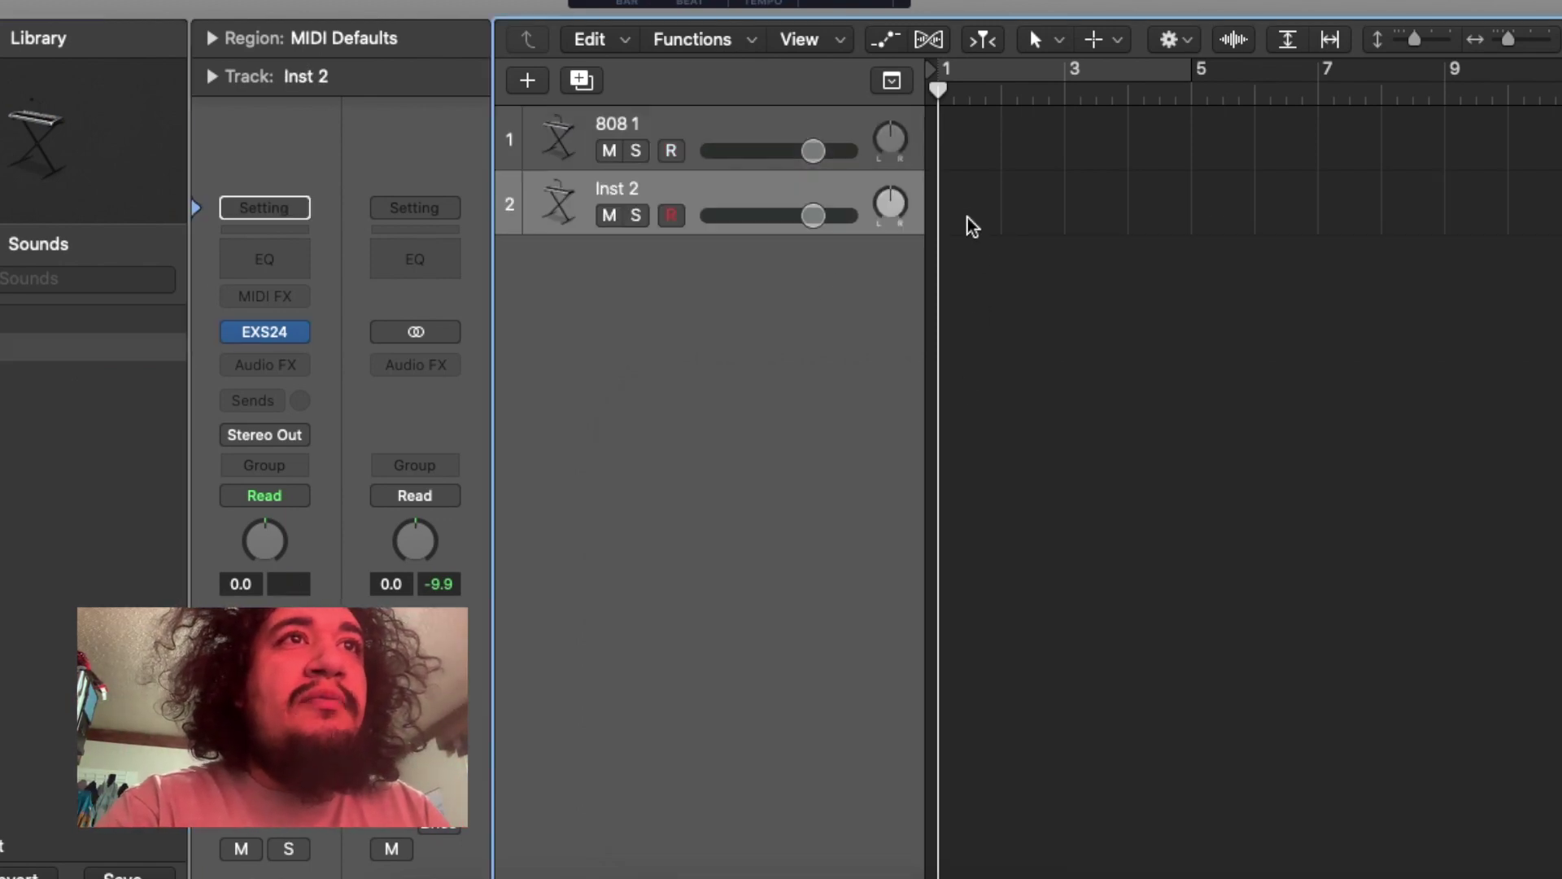
pyautogui.rightClick(971, 223)
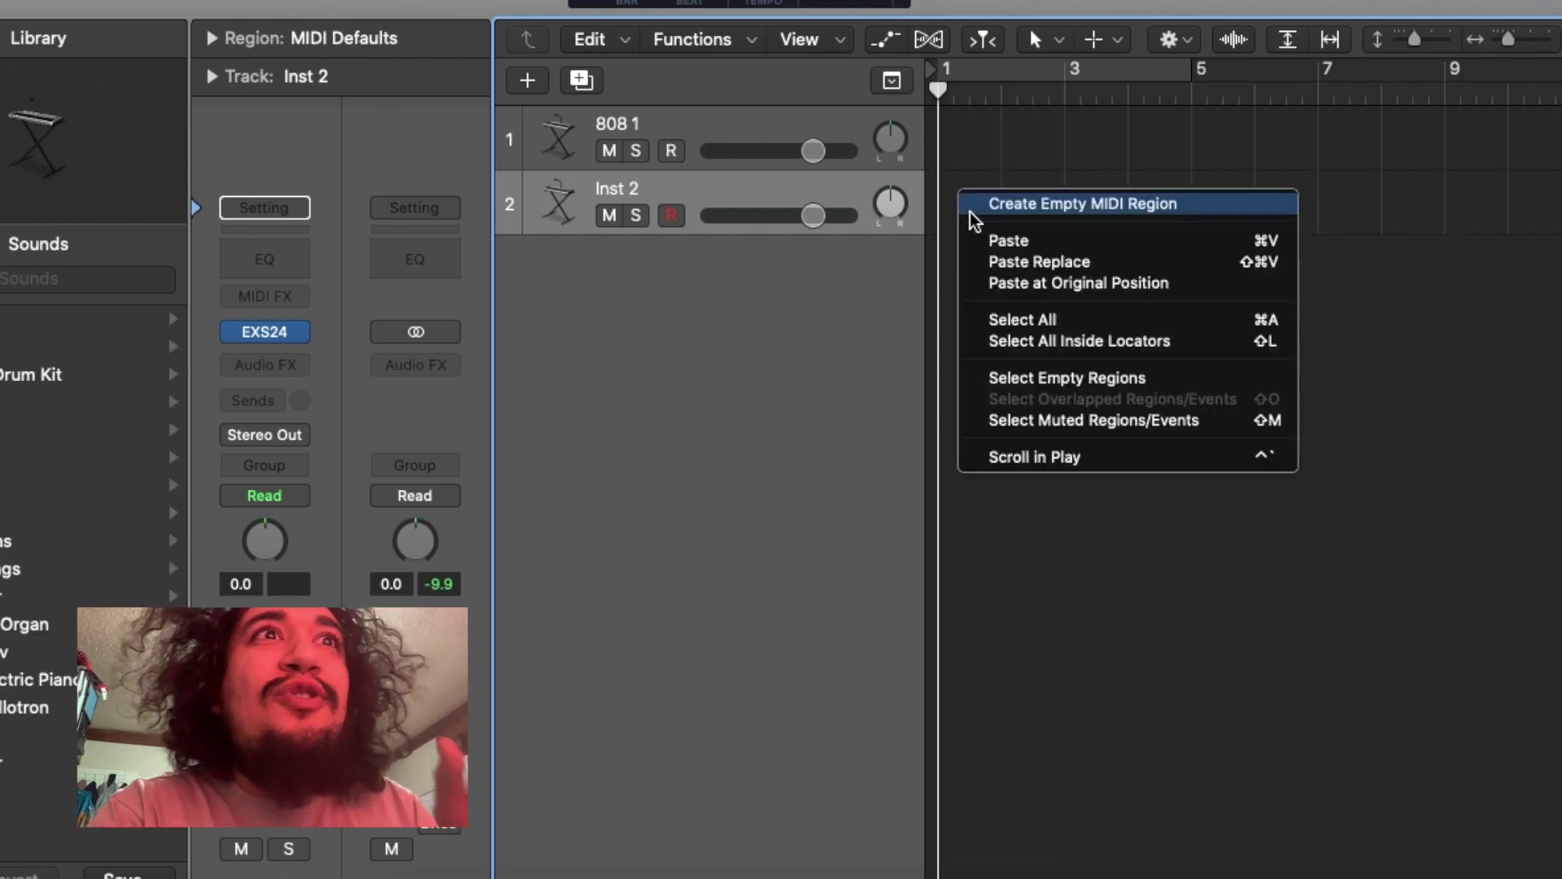
pyautogui.click(992, 210)
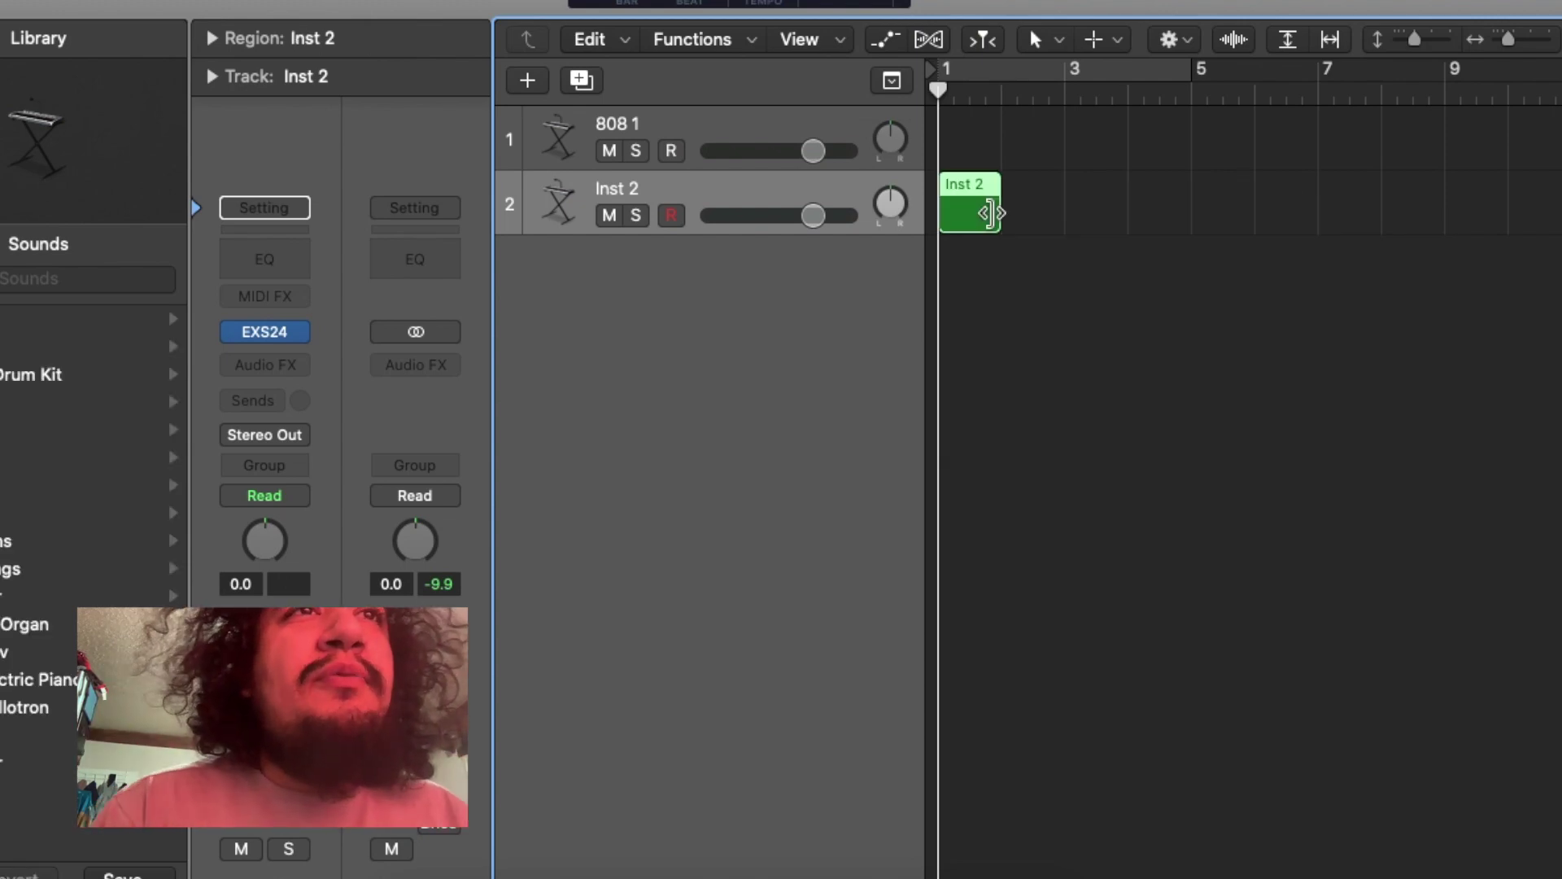
pyautogui.click(989, 213)
pyautogui.moveTo(991, 213); pyautogui.dragTo(1184, 223)
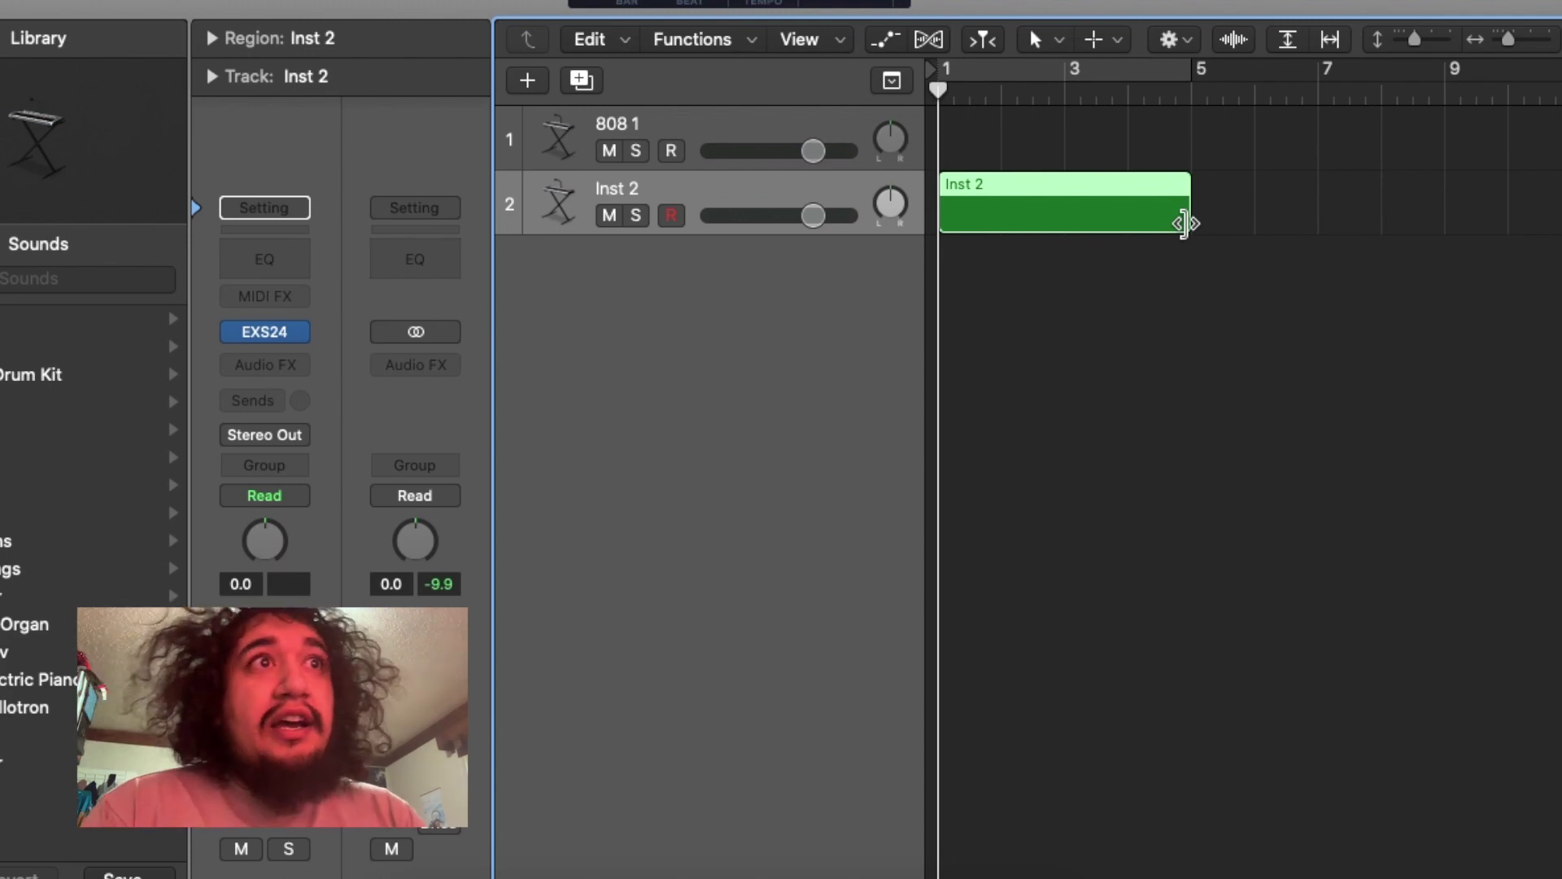
# - Open the Inst 2 region in the Piano Roll and enlarge the note editor
pyautogui.rightClick(1082, 206)
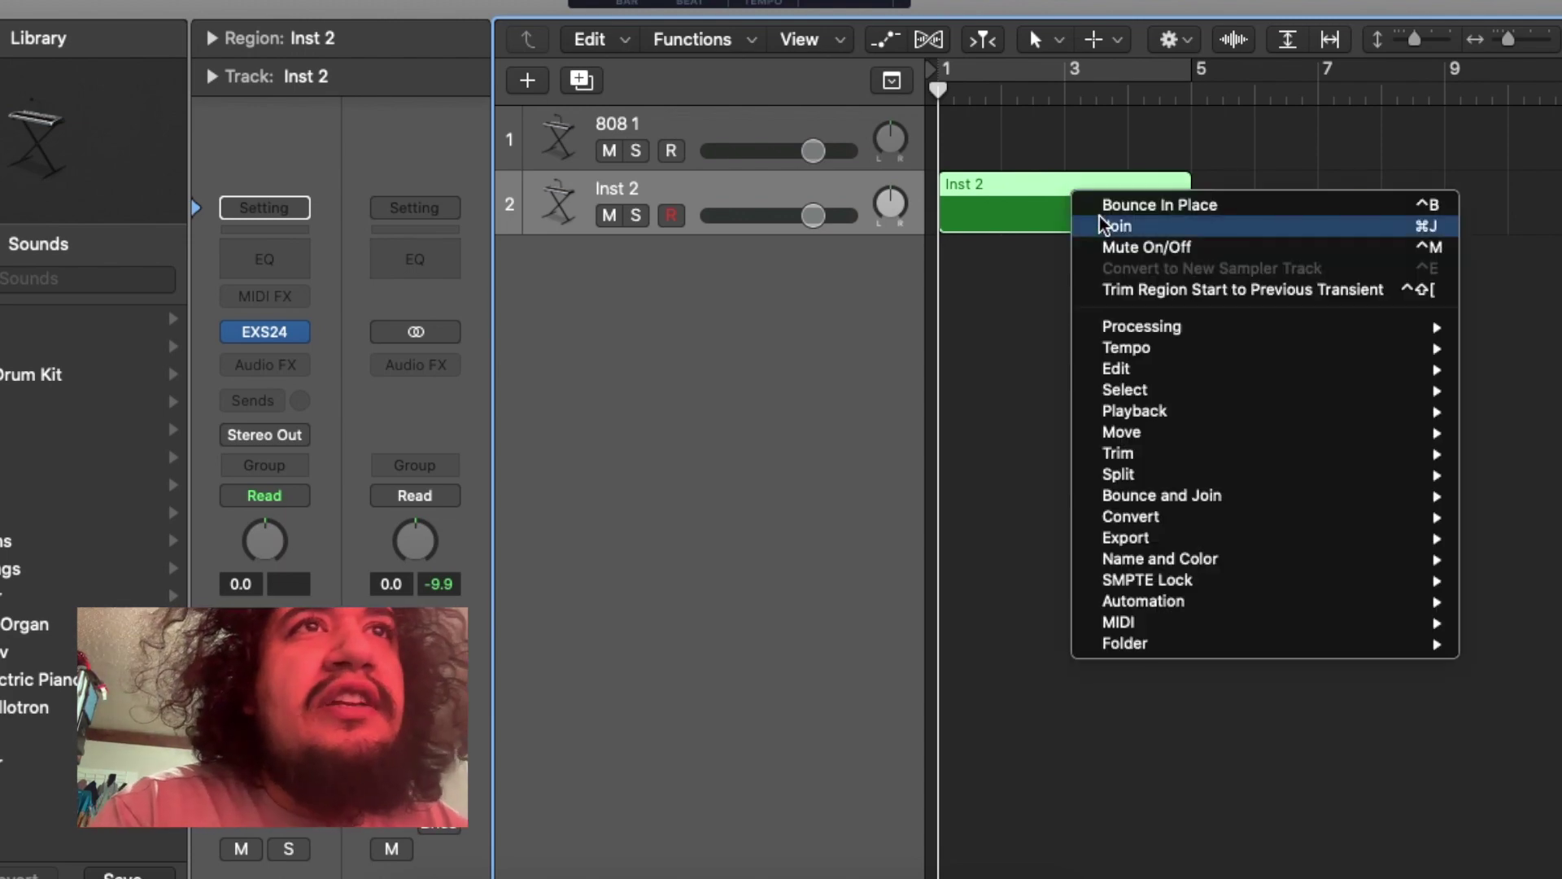
pyautogui.click(984, 248)
pyautogui.doubleClick(980, 213)
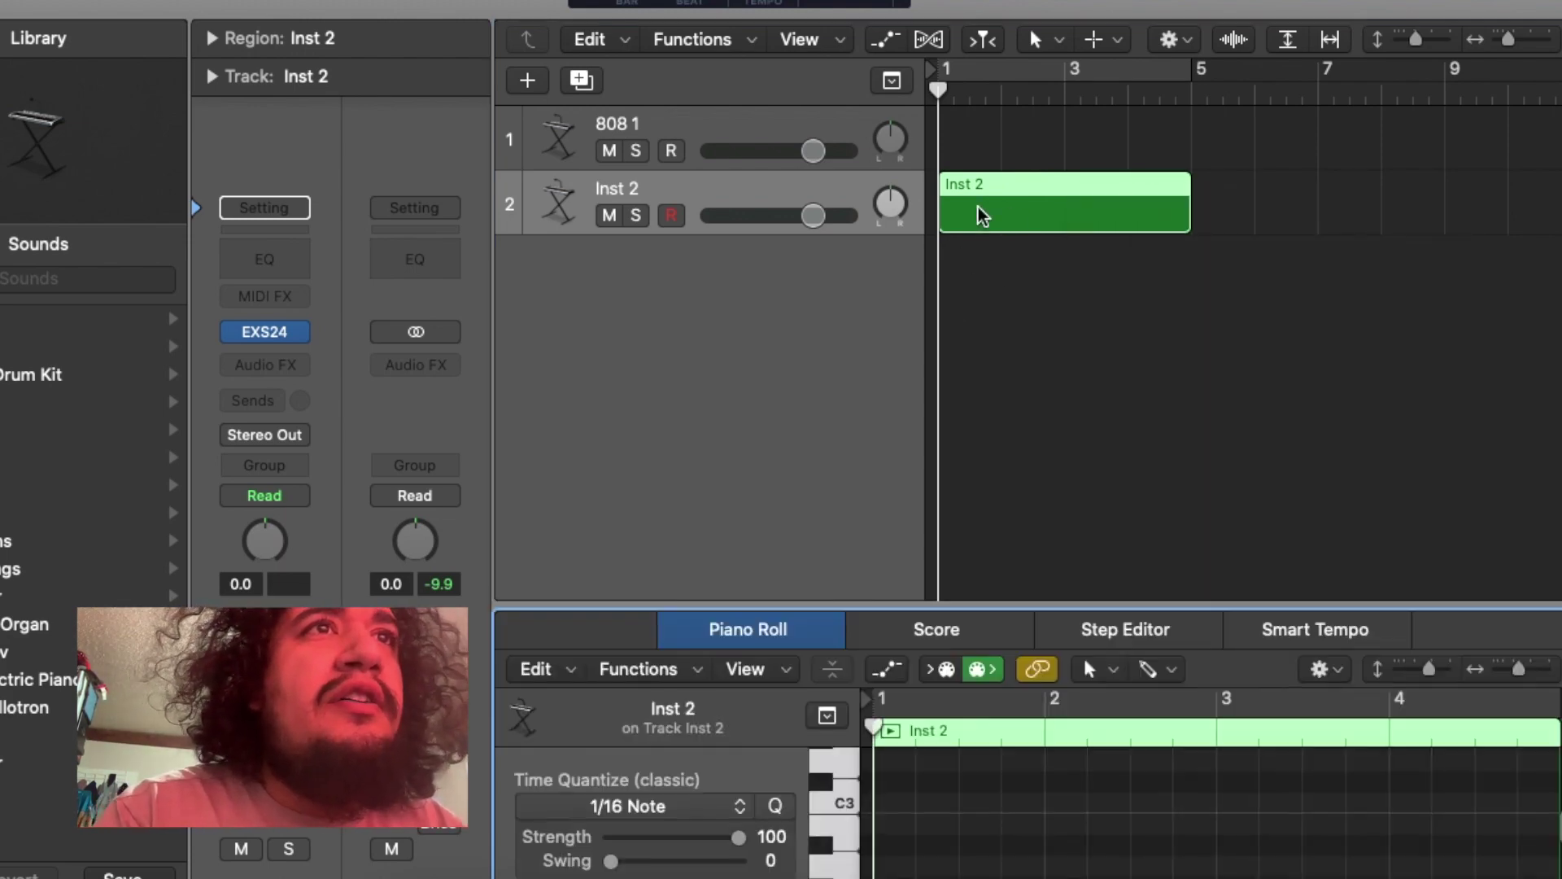
pyautogui.moveTo(834, 607); pyautogui.dragTo(834, 140)
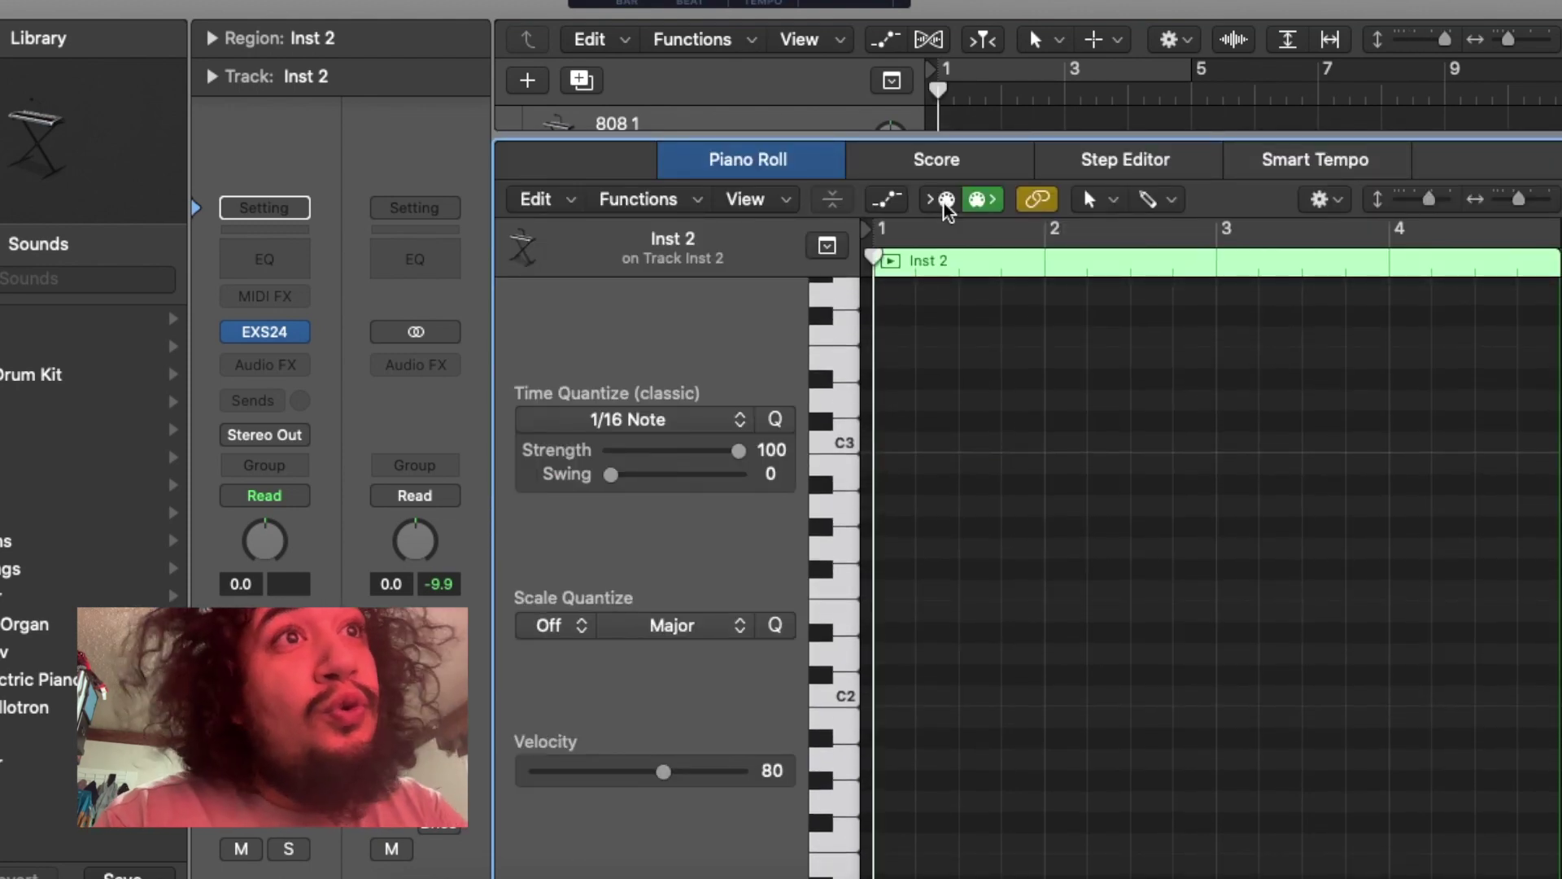
# - With the Brush tool, paint E3 and A#2 sixteenth notes at the region start
pyautogui.click(1095, 204)
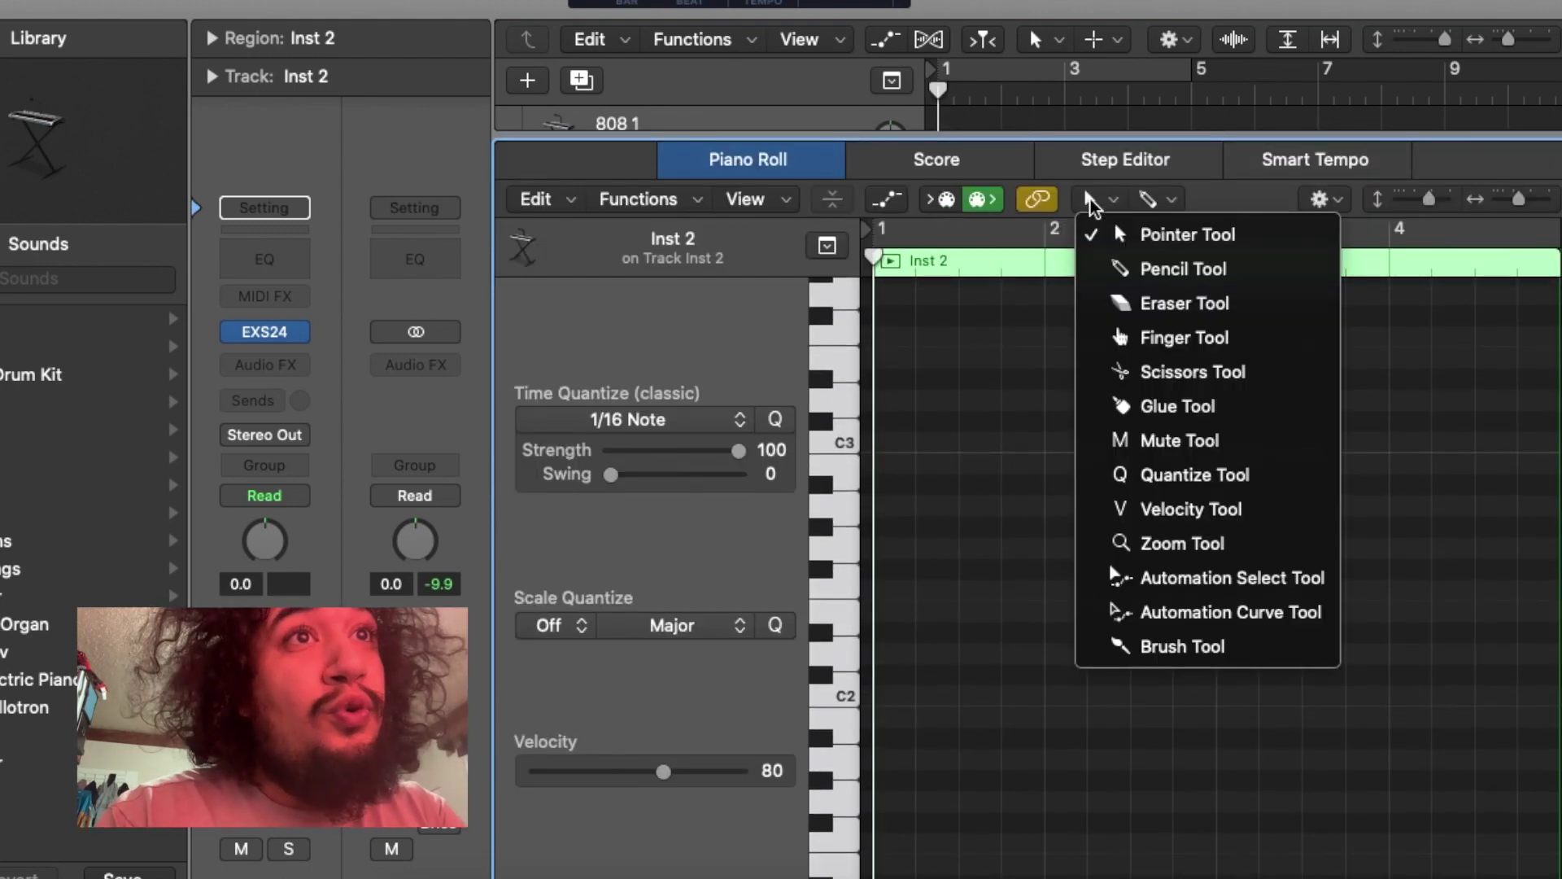
pyautogui.click(1125, 645)
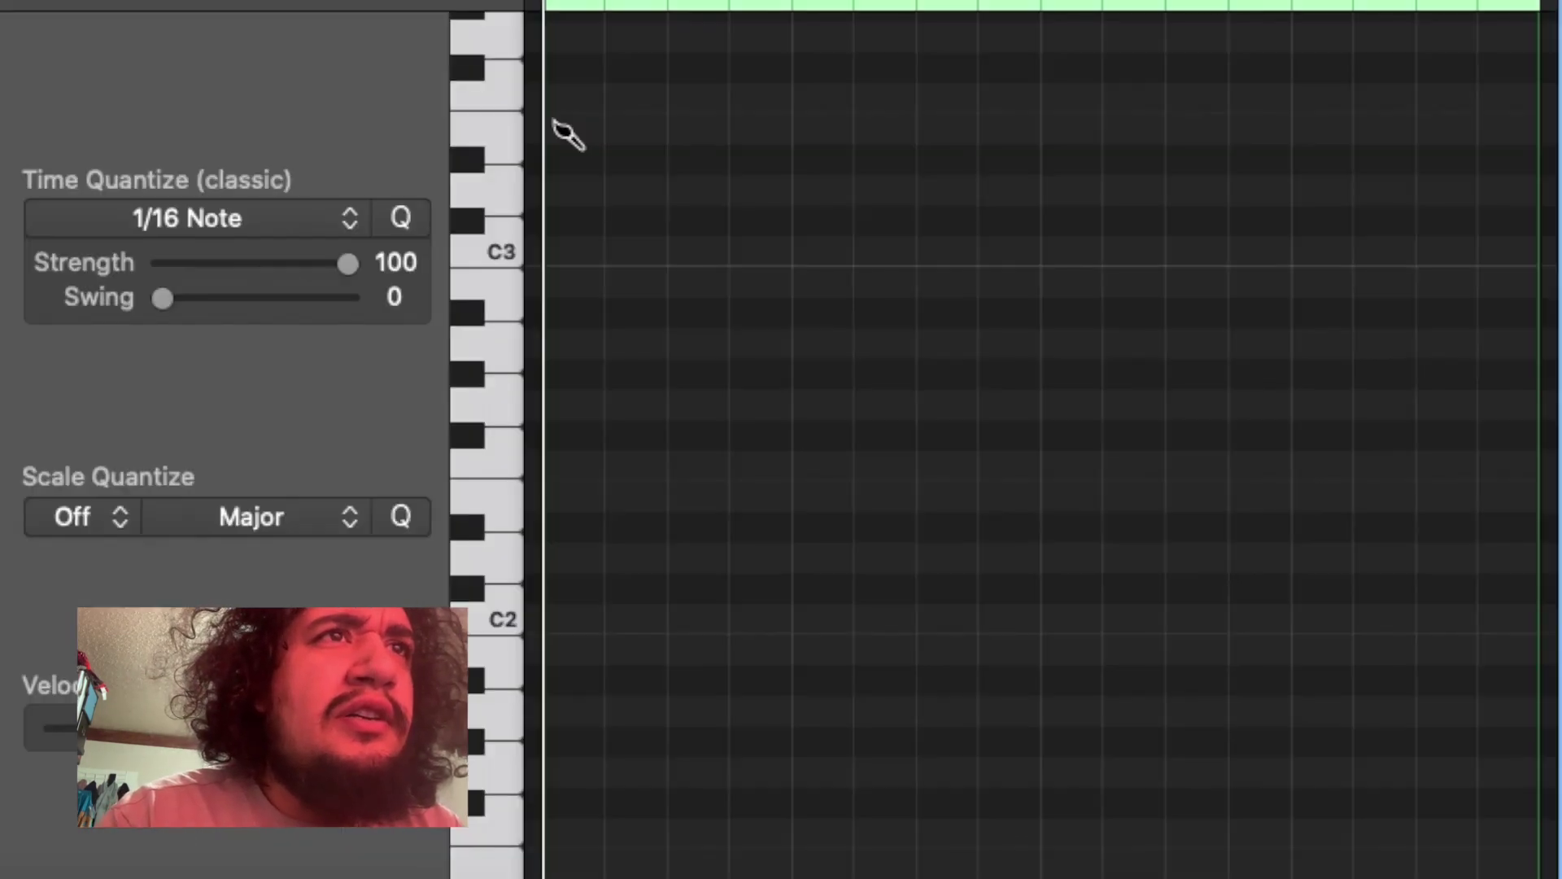
pyautogui.click(884, 357)
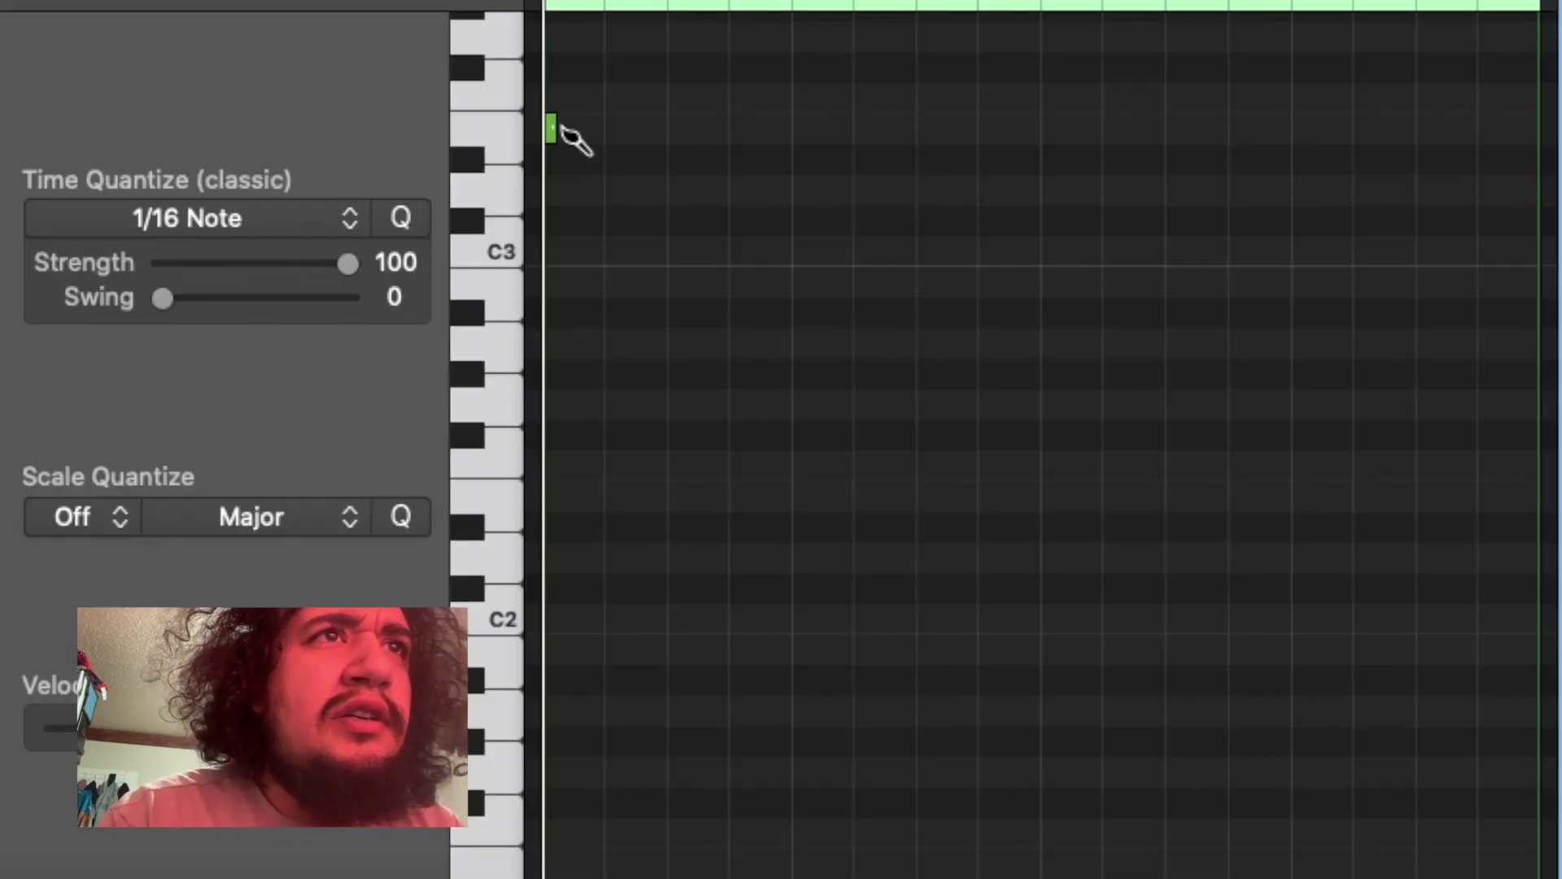
pyautogui.click(556, 129)
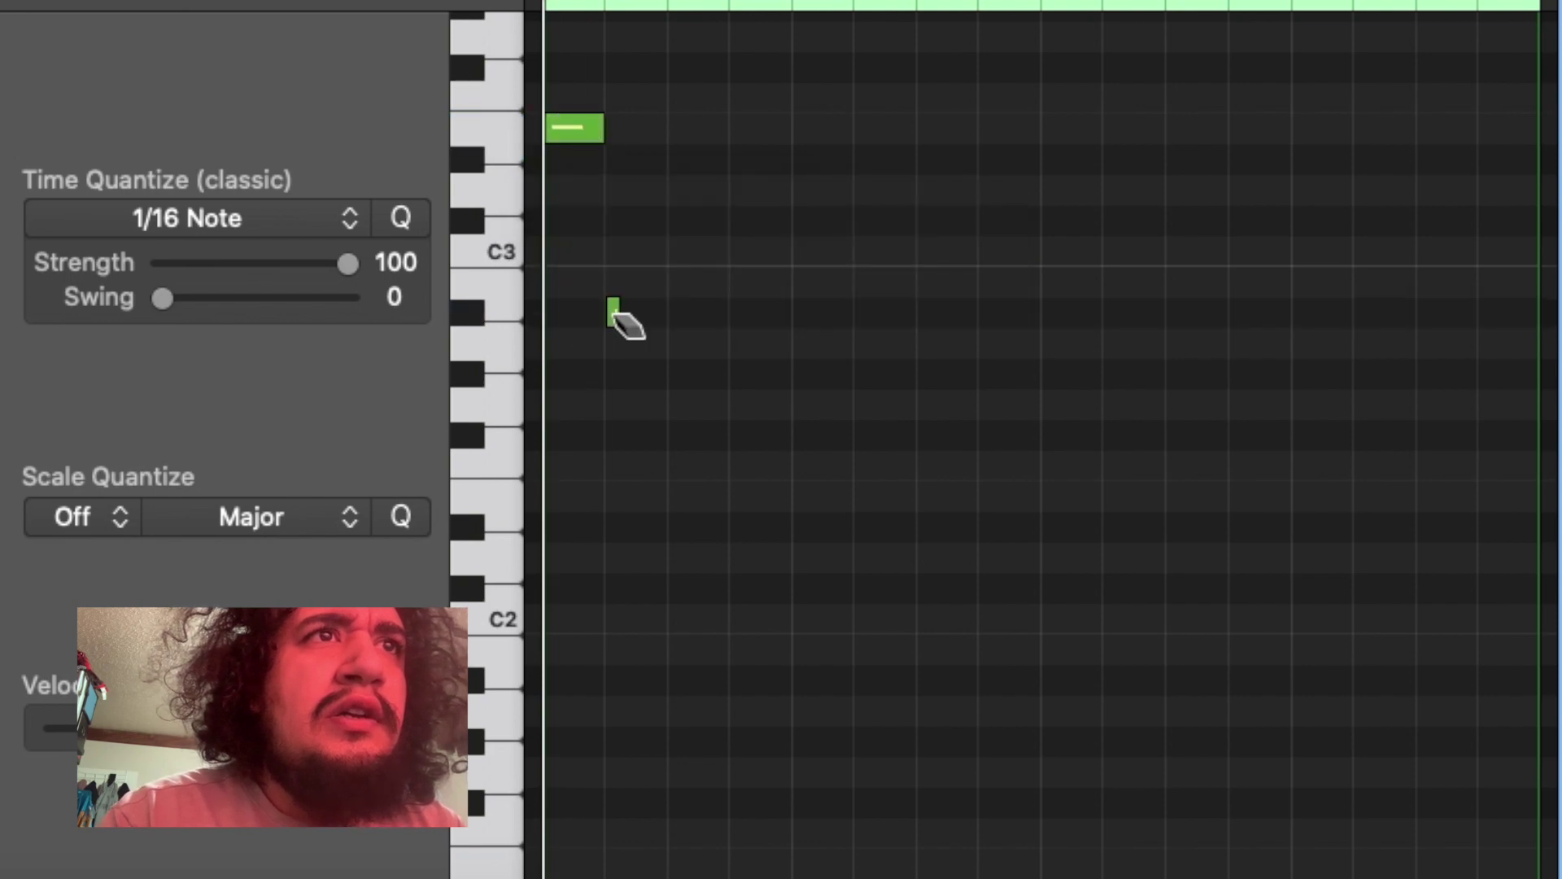
pyautogui.click(616, 317)
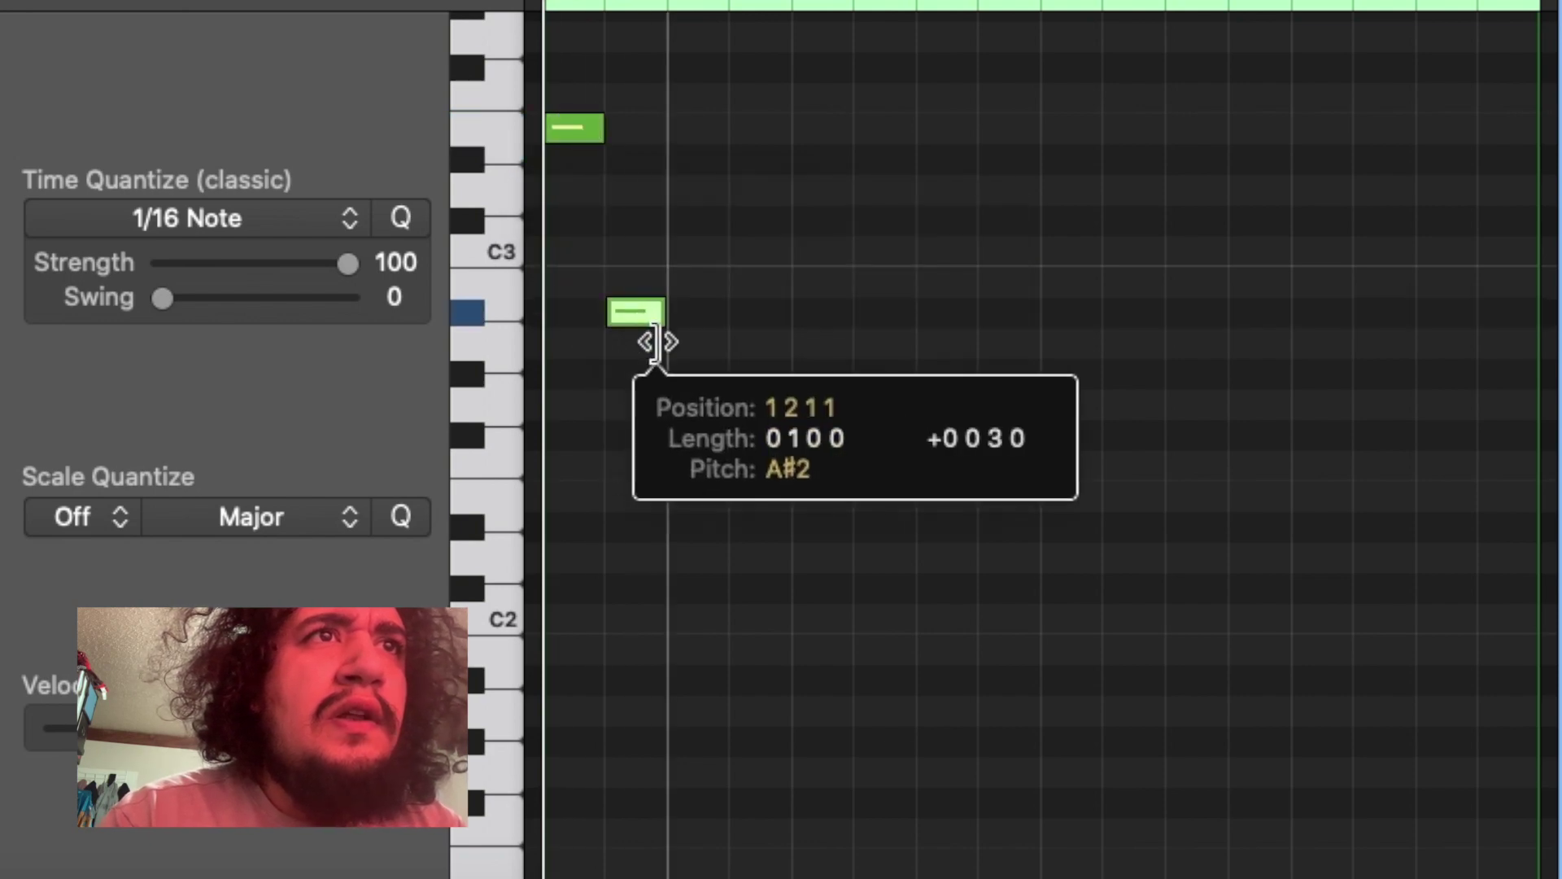
# - Try an extra C#3 note, audition it, delete it and add a note one row higher
pyautogui.click(684, 218)
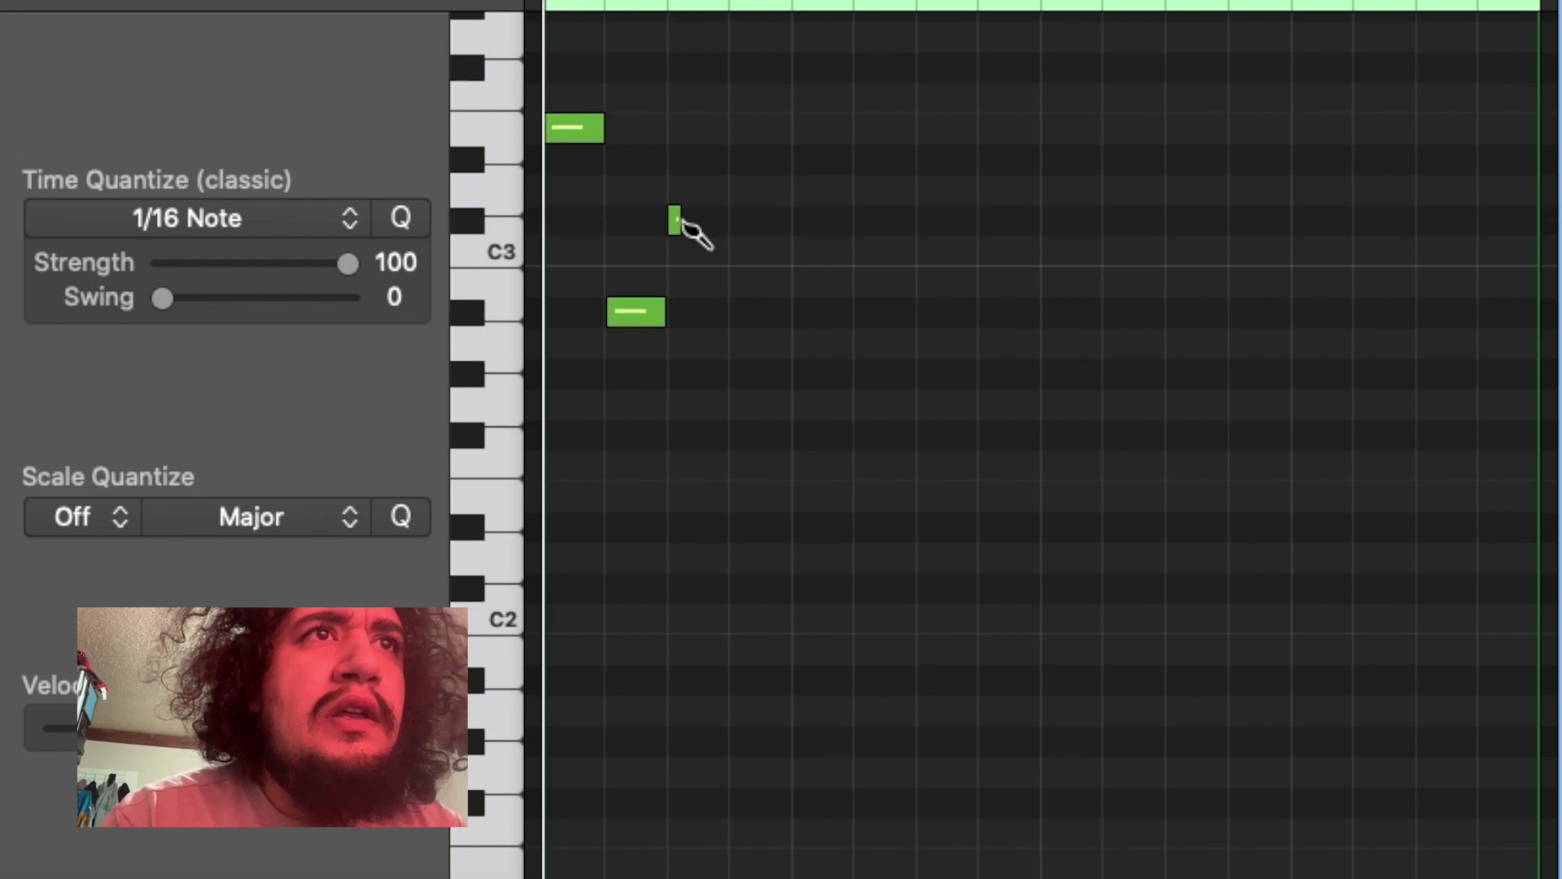
pyautogui.moveTo(681, 223); pyautogui.dragTo(746, 269)
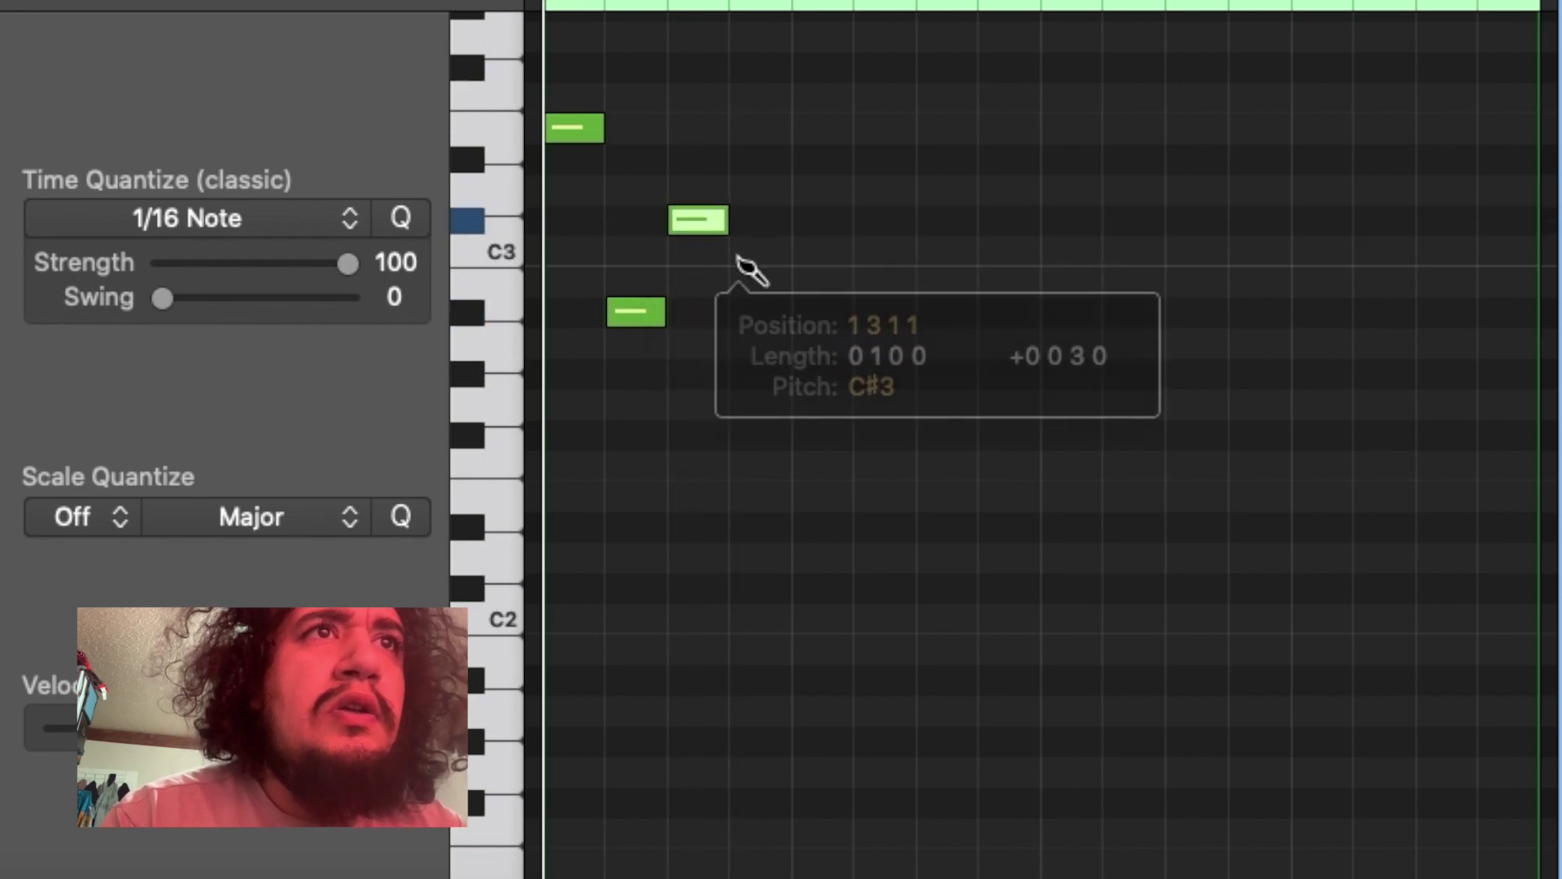
pyautogui.press('space')
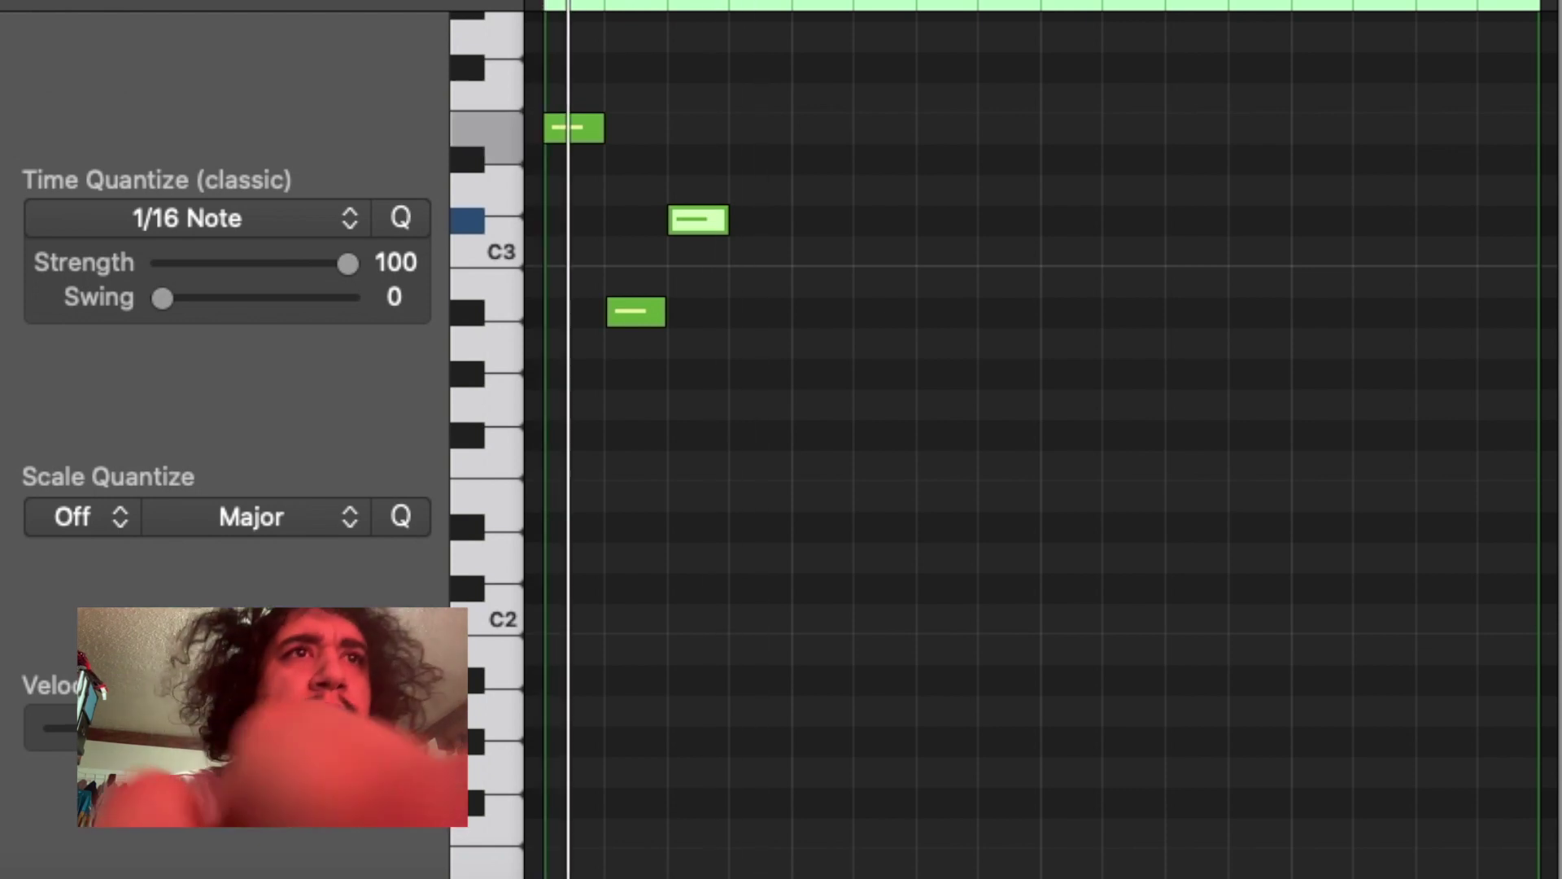
pyautogui.click(705, 220)
pyautogui.click(692, 191)
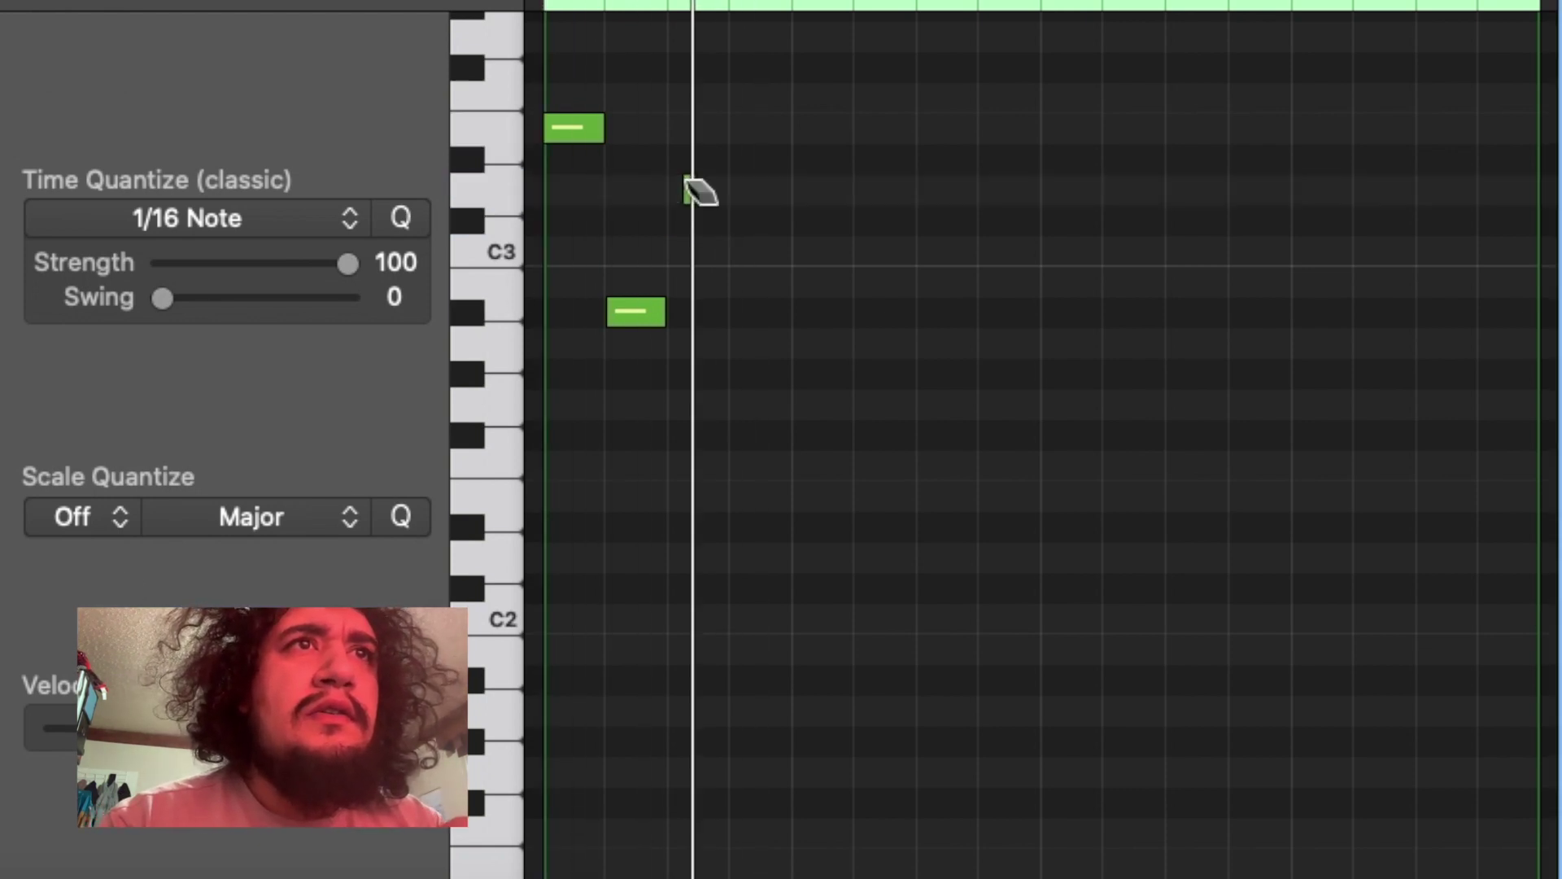
pyautogui.click(391, 844)
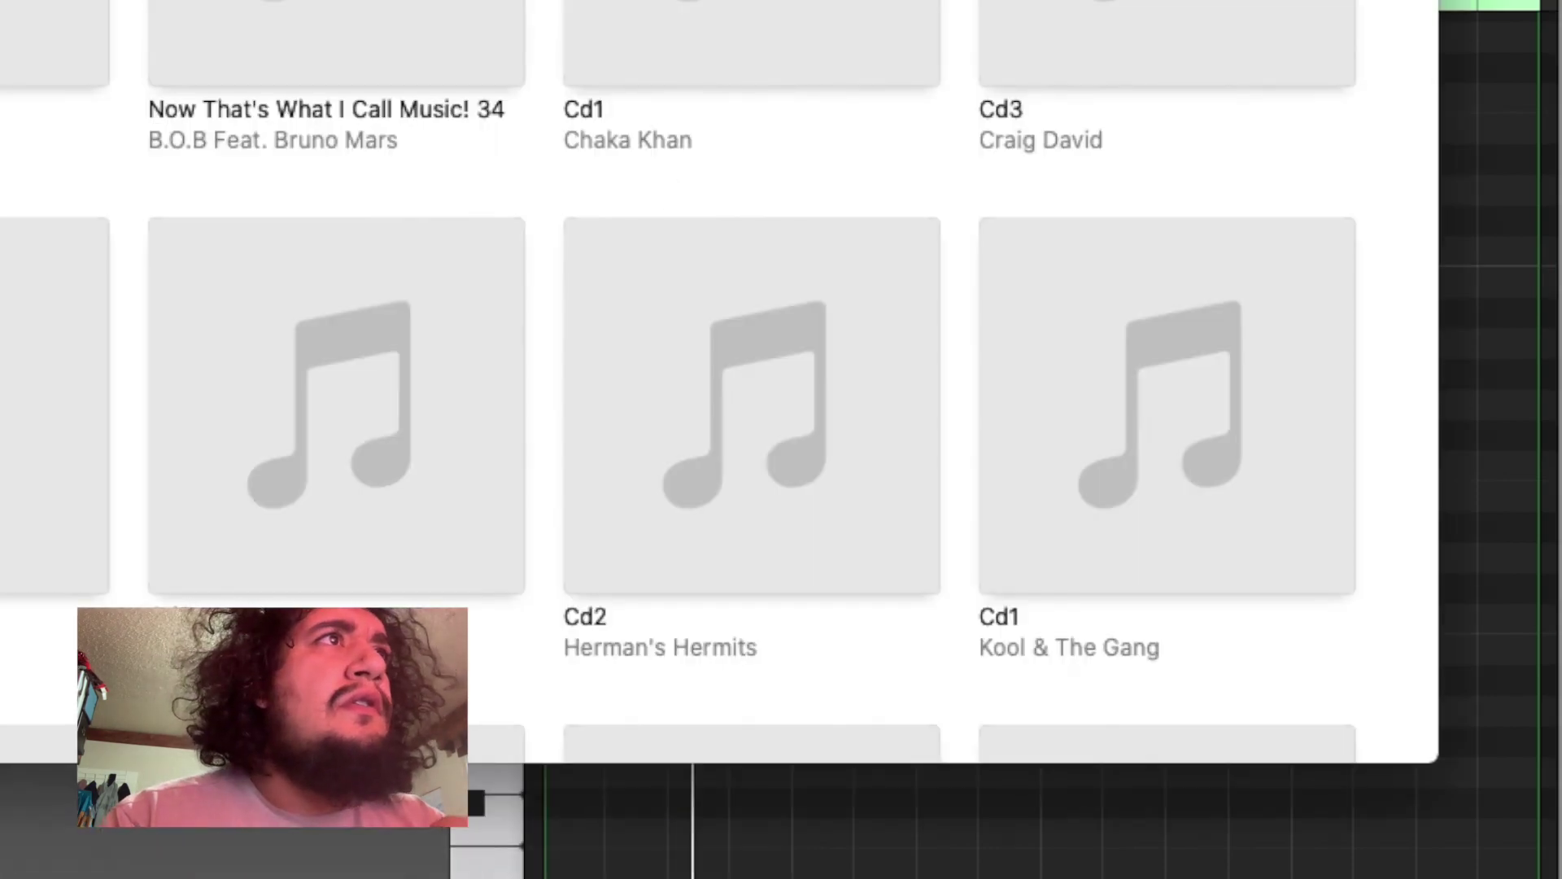
# - Back in Logic, brush in C3, B2 and G2 sixteenths after the E3, then select all notes
pyautogui.press('super+Tab')
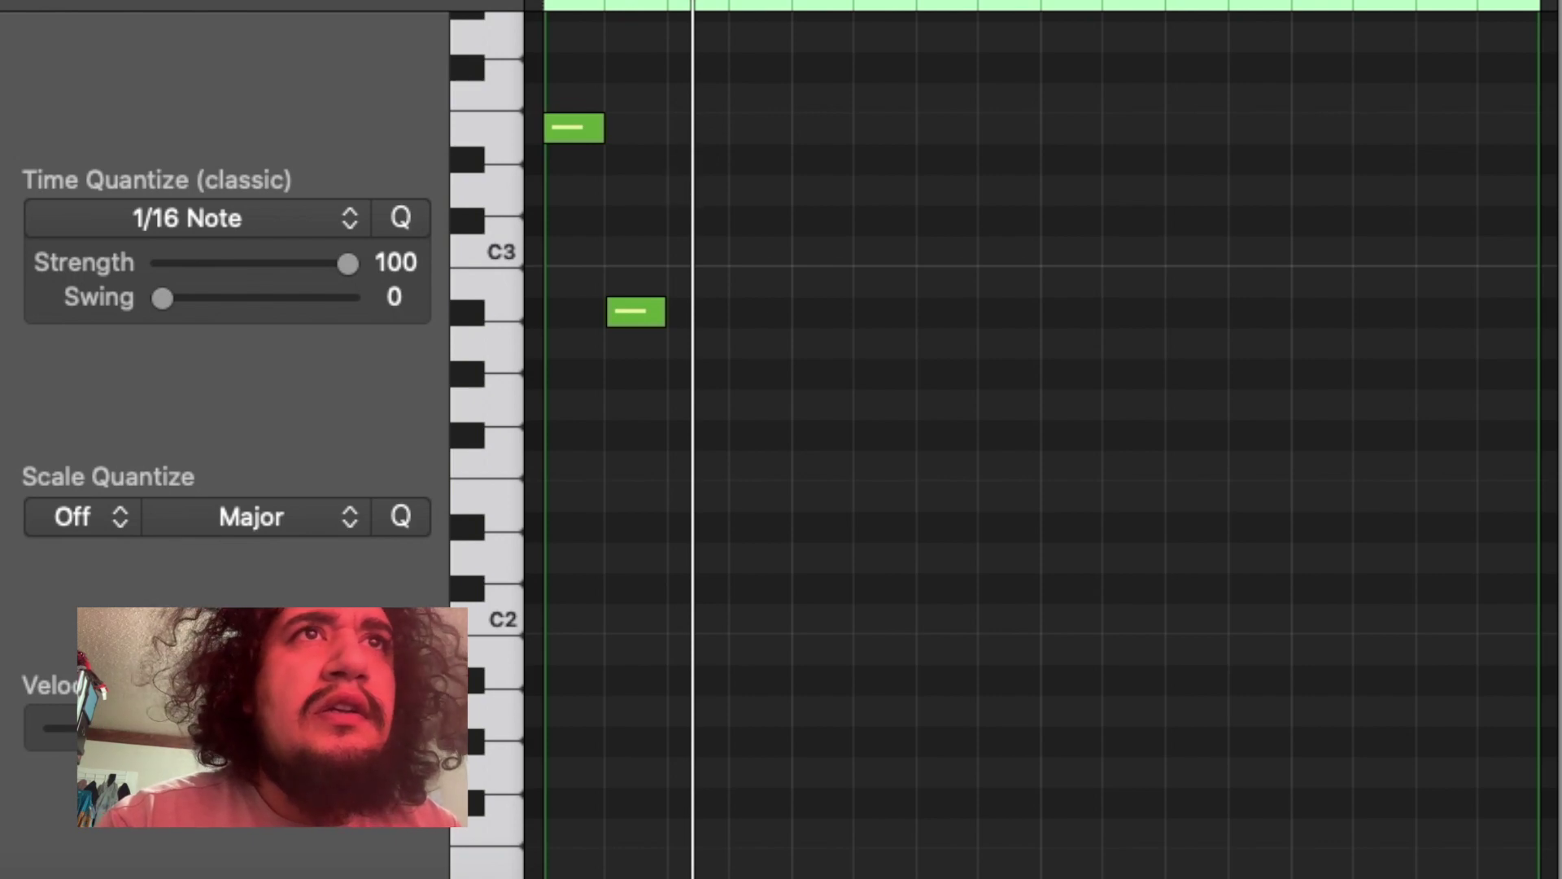
pyautogui.press('t')
pyautogui.click(987, 548)
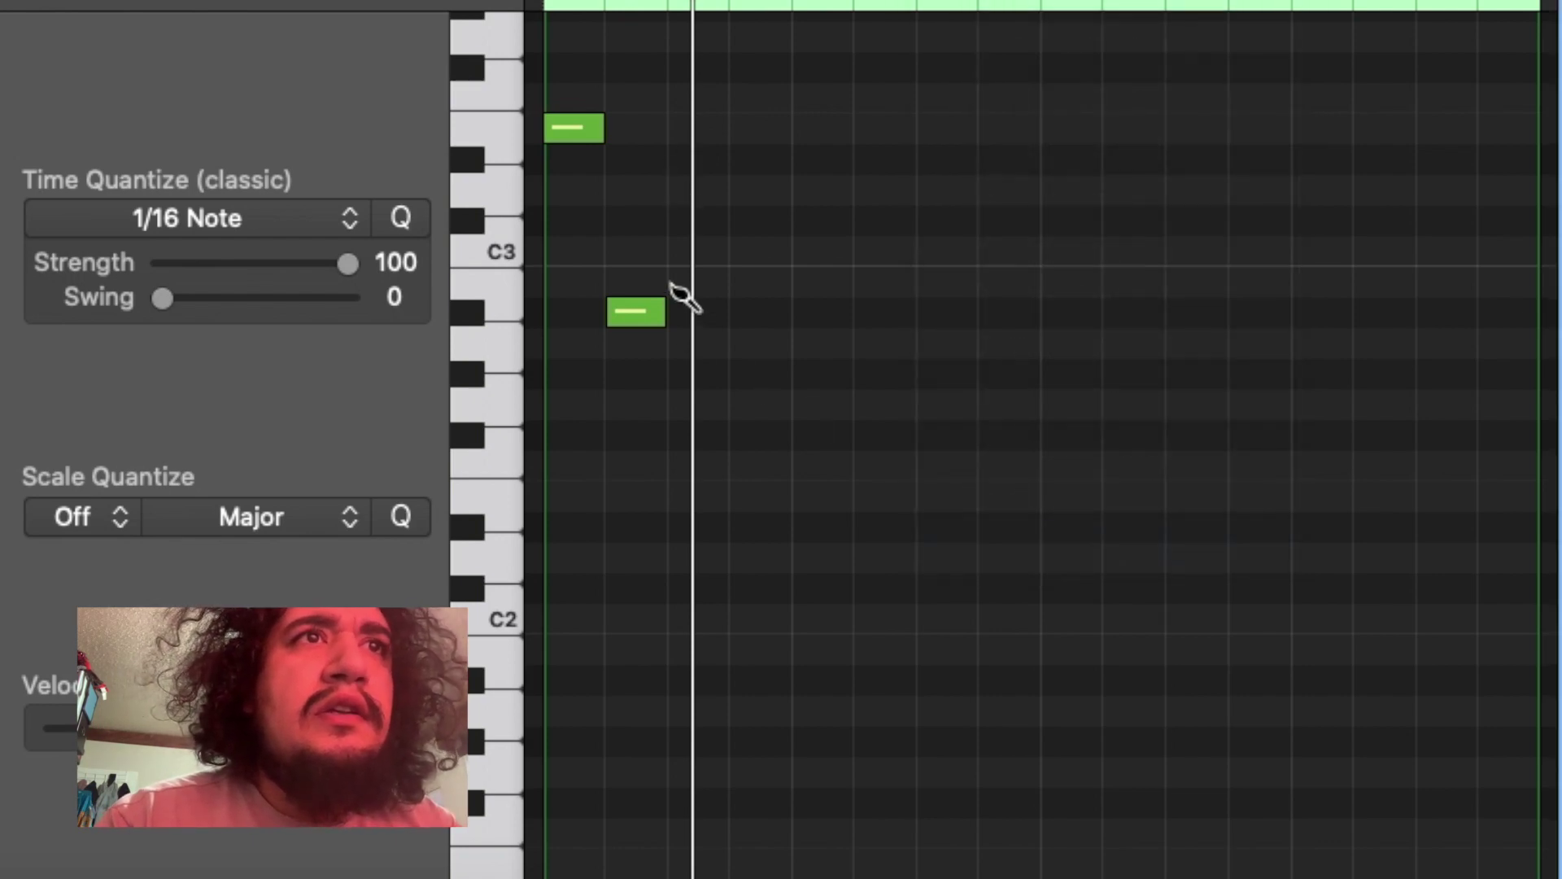
pyautogui.moveTo(679, 289)
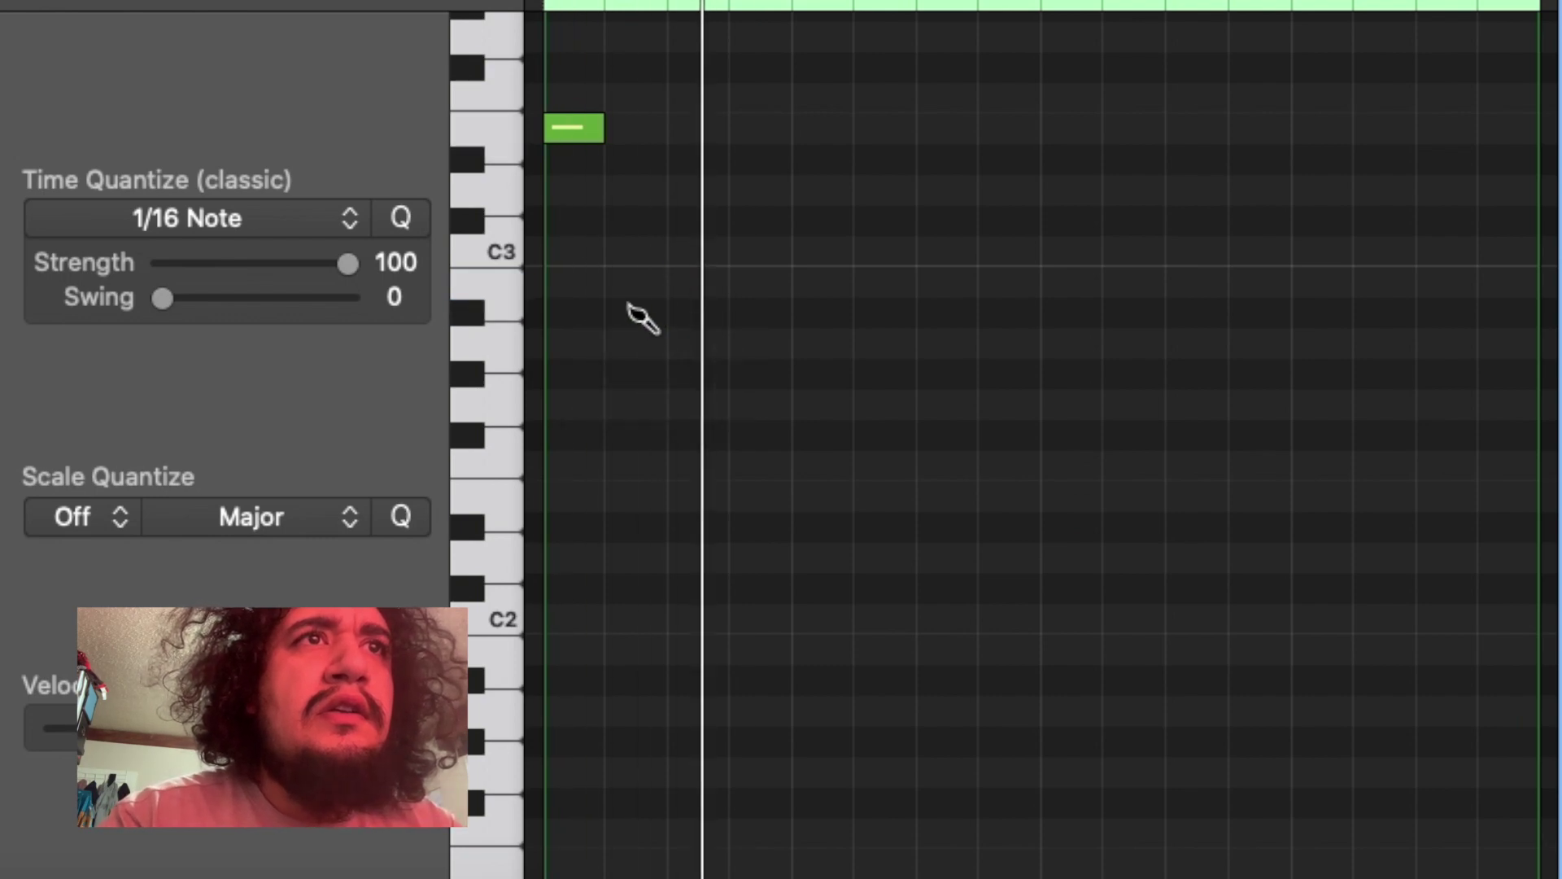
pyautogui.click(614, 252)
pyautogui.click(675, 281)
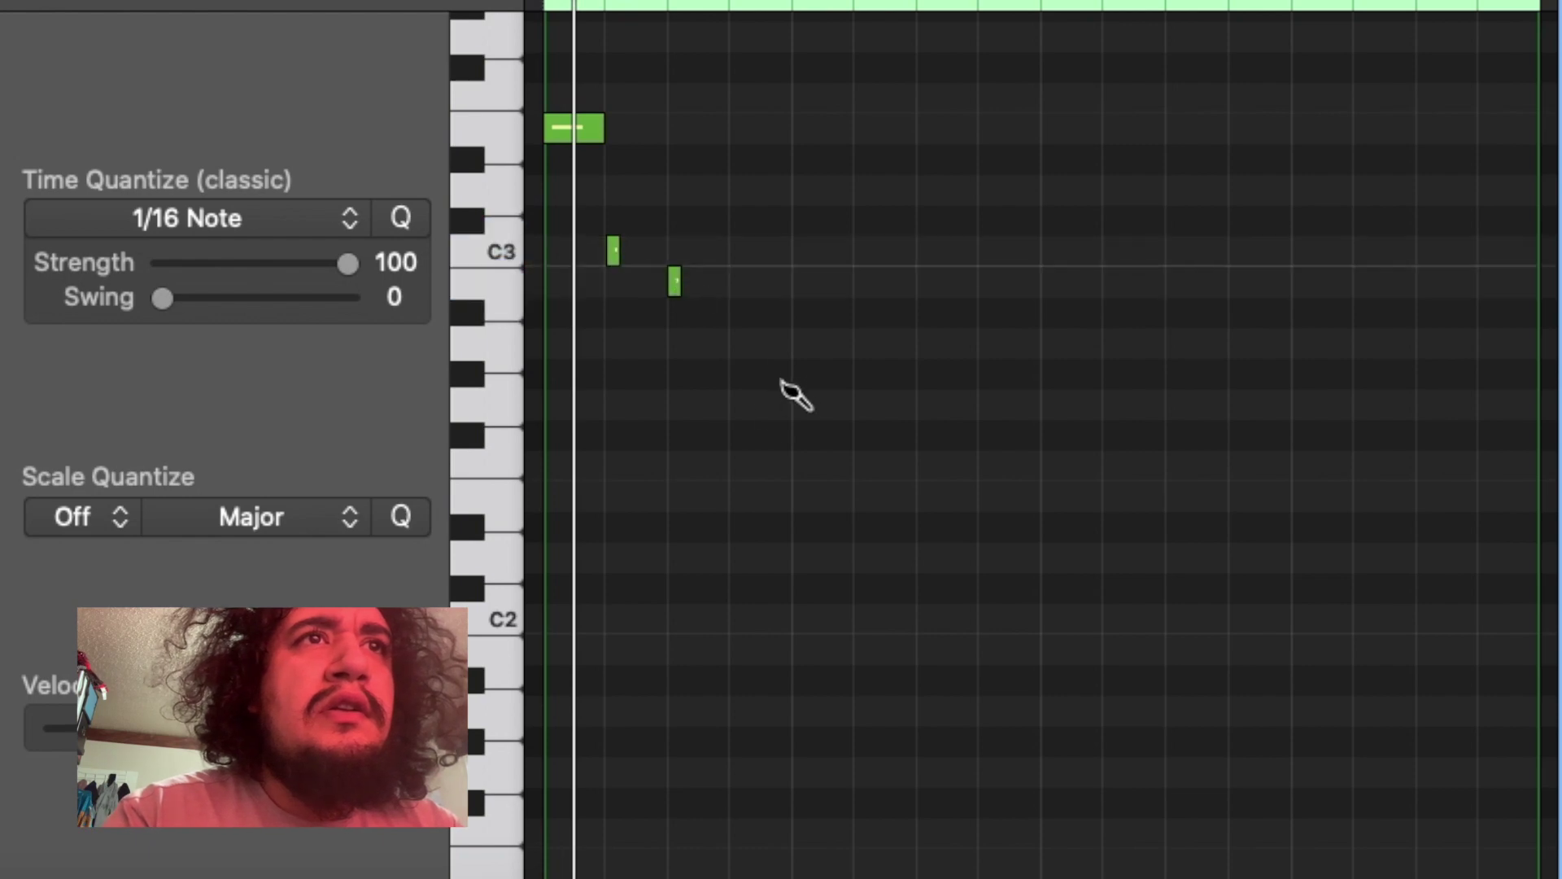
pyautogui.click(737, 405)
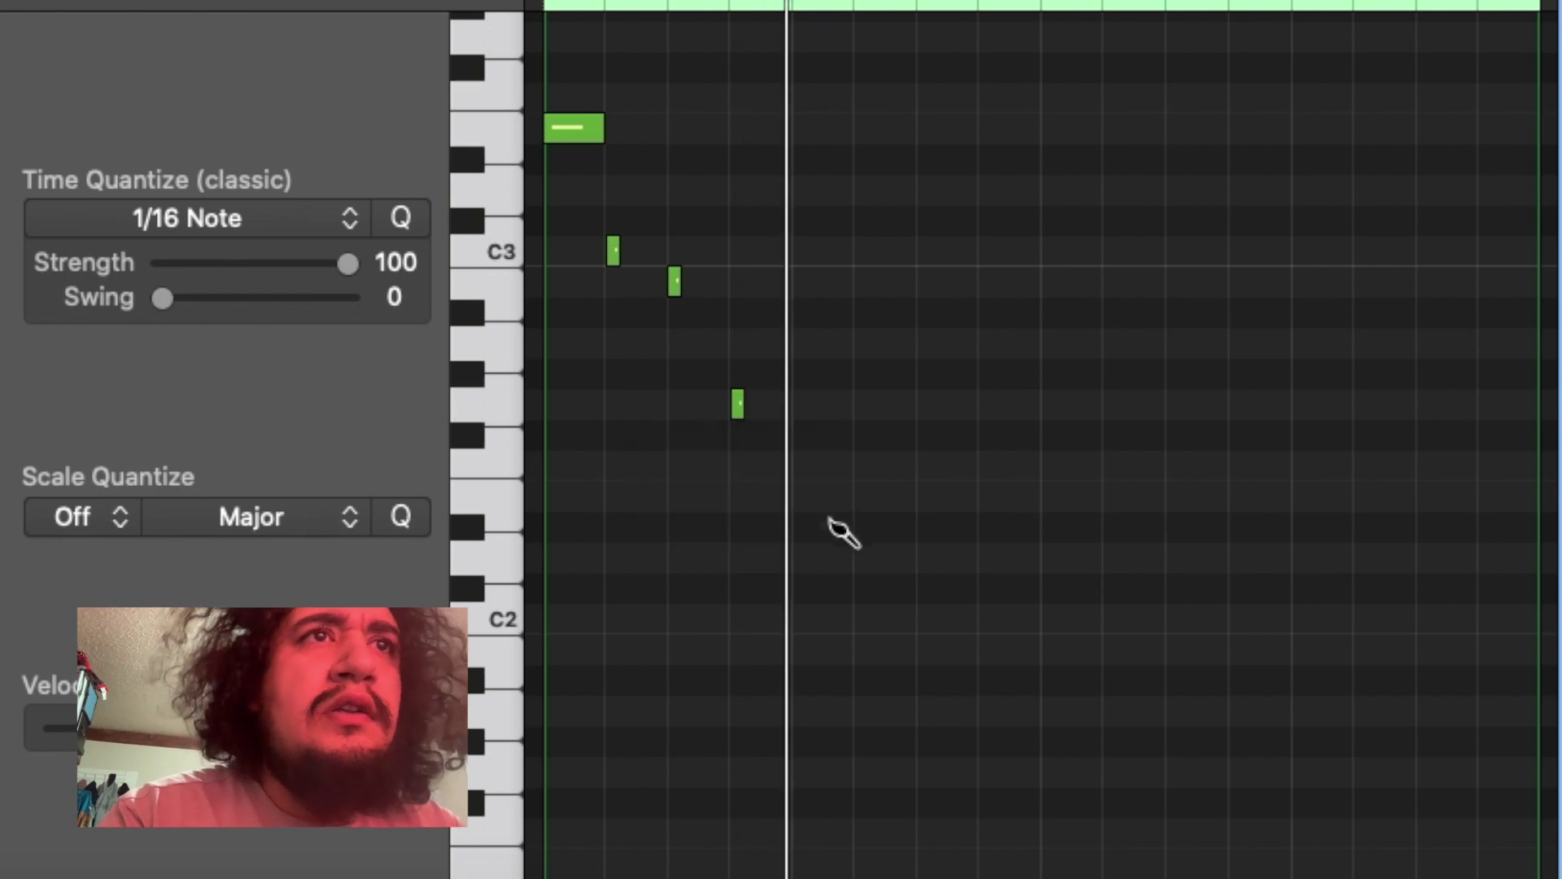
pyautogui.press('super+a')
# - Repeat the E3–C3–B2–G2 figure to fill the region and play it back
pyautogui.press('super+r')
pyautogui.press('super+r')
pyautogui.press('super+r')
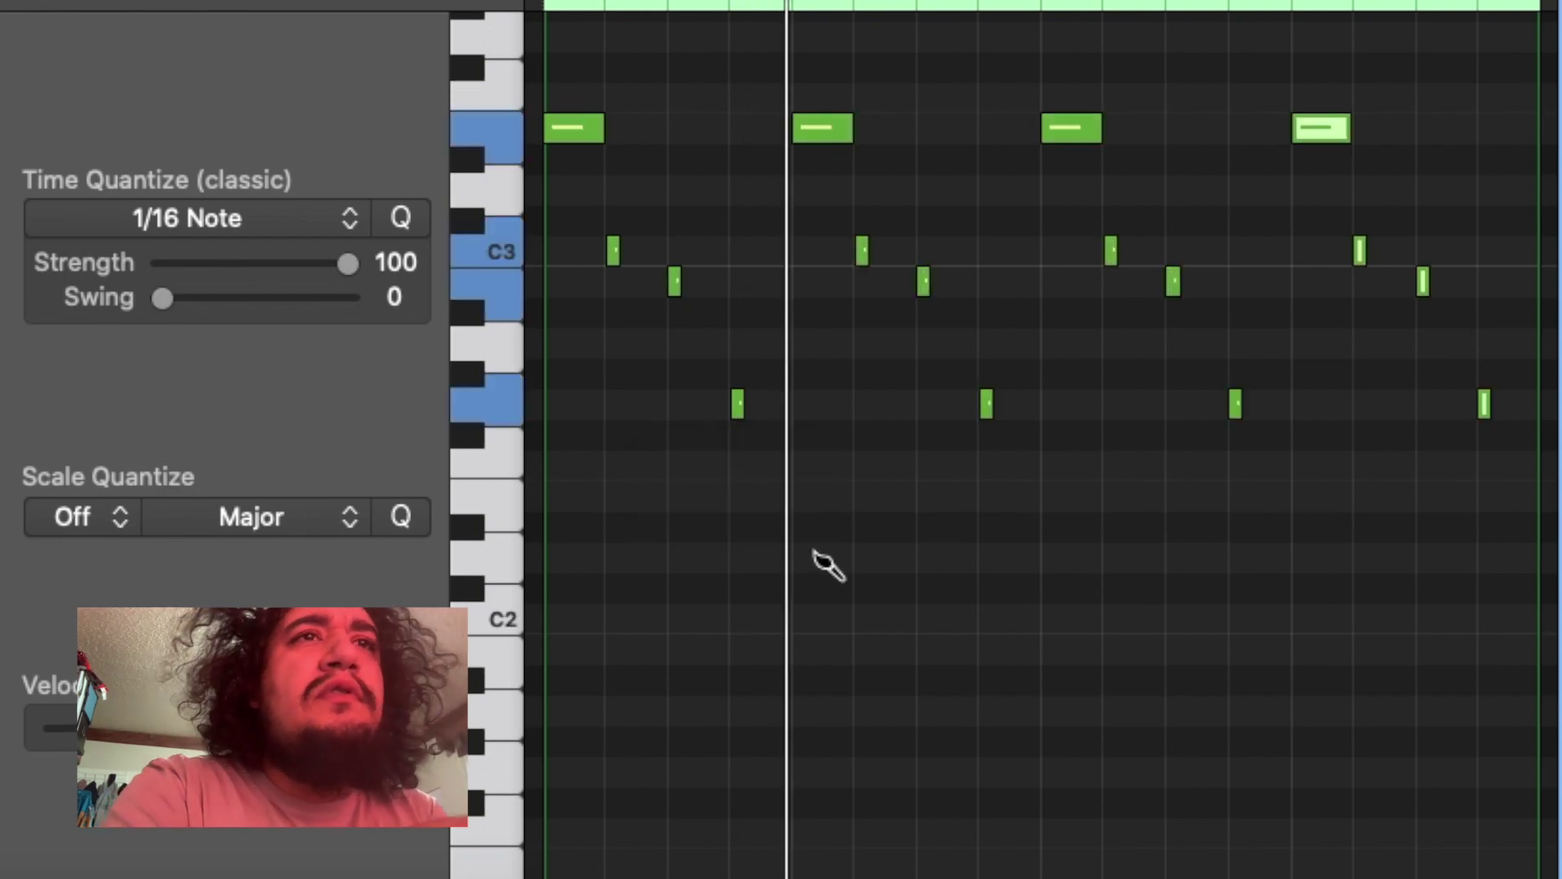
pyautogui.press('space')
pyautogui.press('Return')
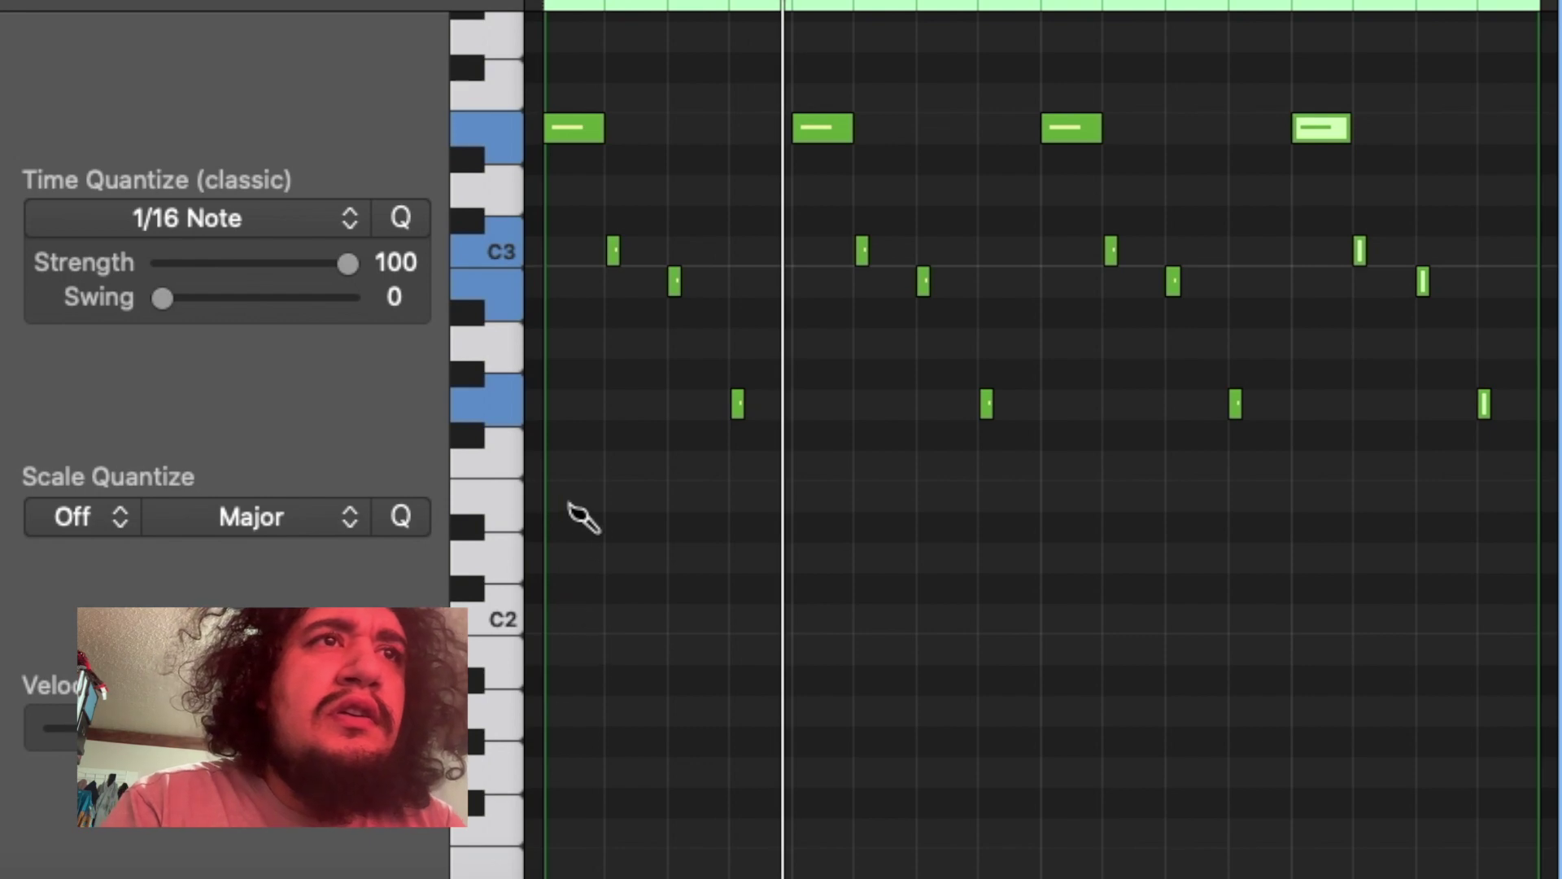
pyautogui.click(556, 524)
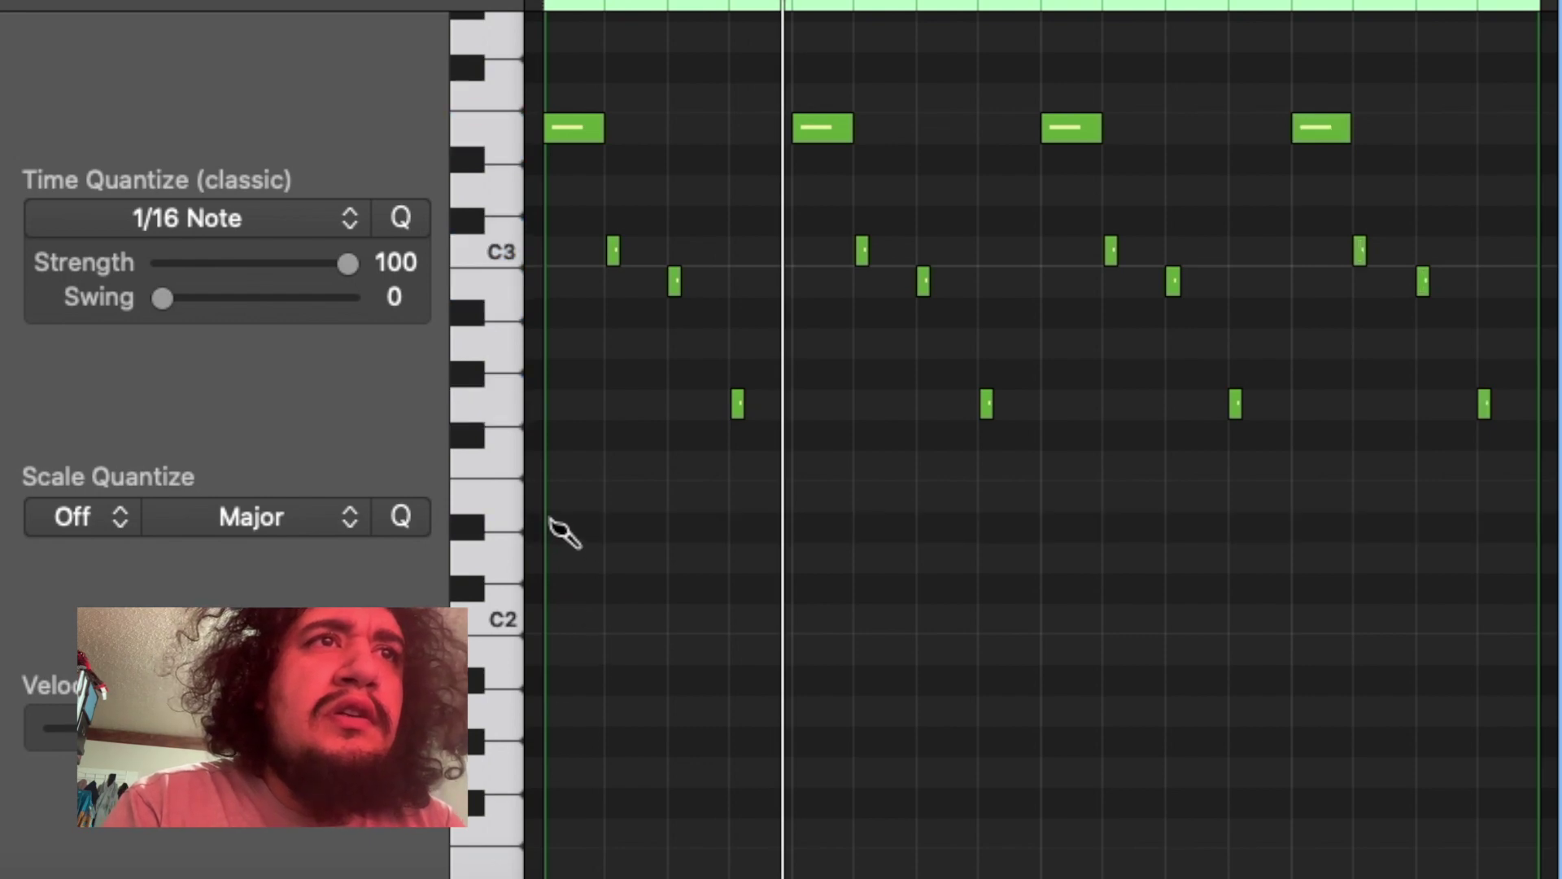
pyautogui.press('space')
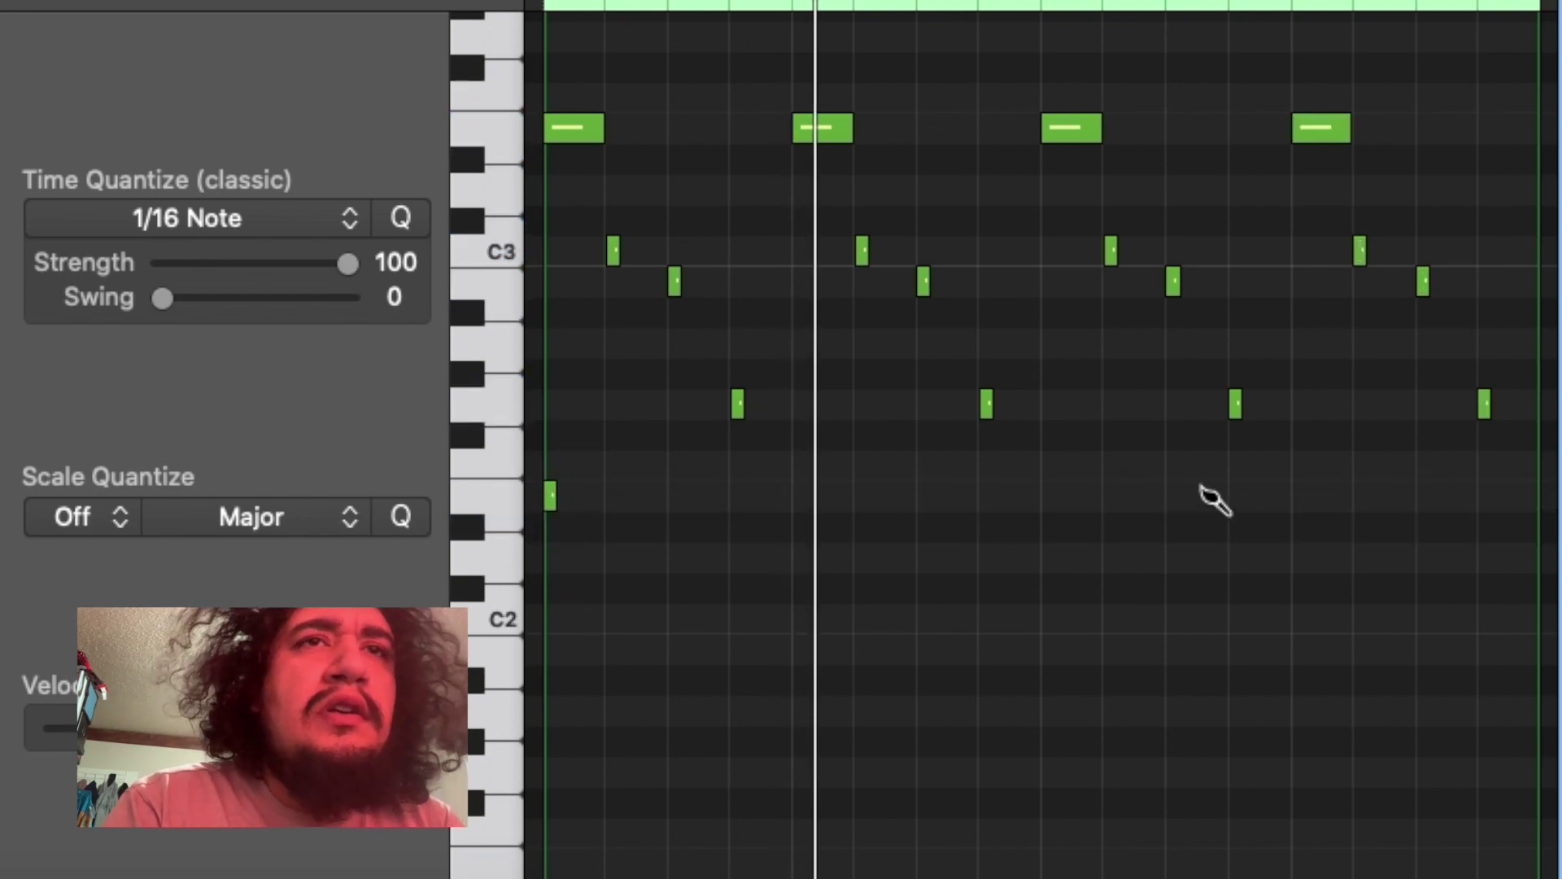
pyautogui.scroll(-5, 1231, 521)
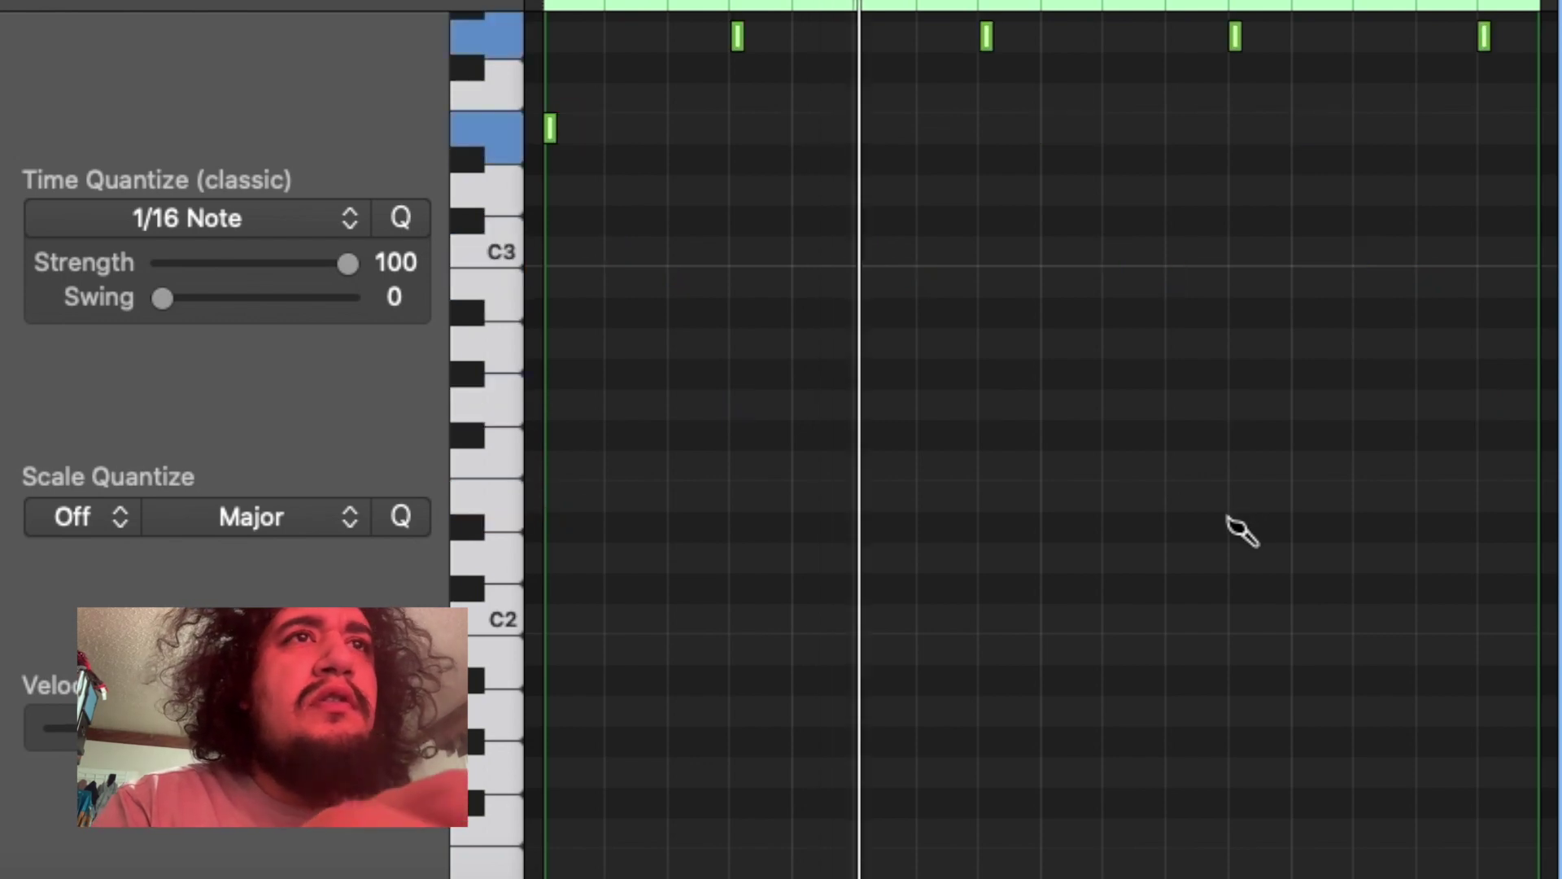
pyautogui.scroll(7, 1240, 531)
pyautogui.scroll(-2, 1221, 537)
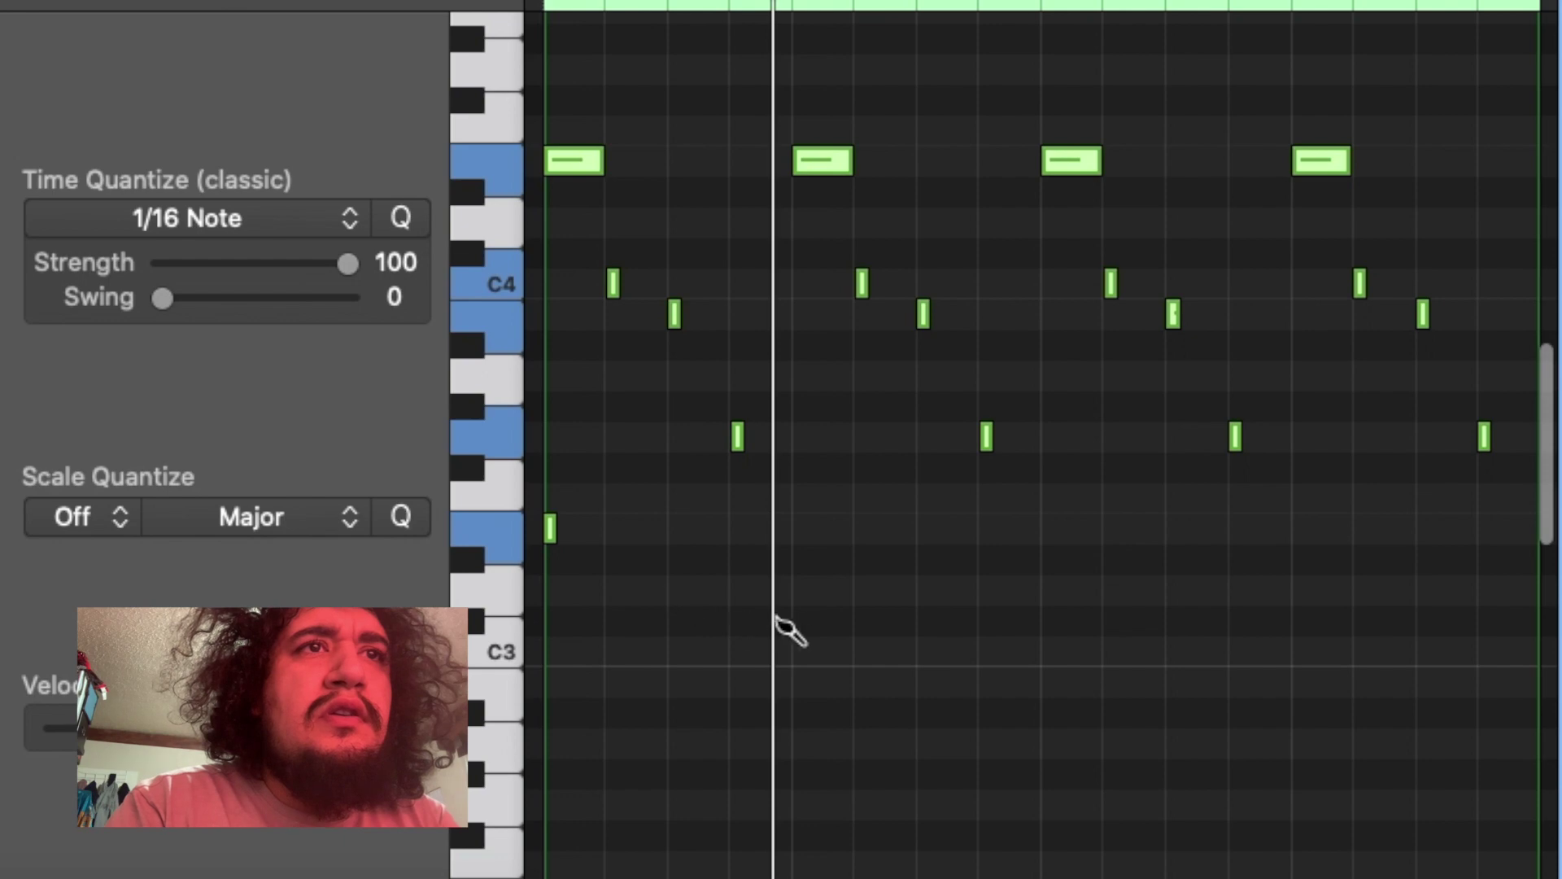
# - Draw low bass notes at C3 and a semitone lower, deleting the stray E2
pyautogui.moveTo(799, 589)
pyautogui.mouseDown()
pyautogui.moveTo(798, 680)
pyautogui.moveTo(801, 658)
pyautogui.mouseUp()
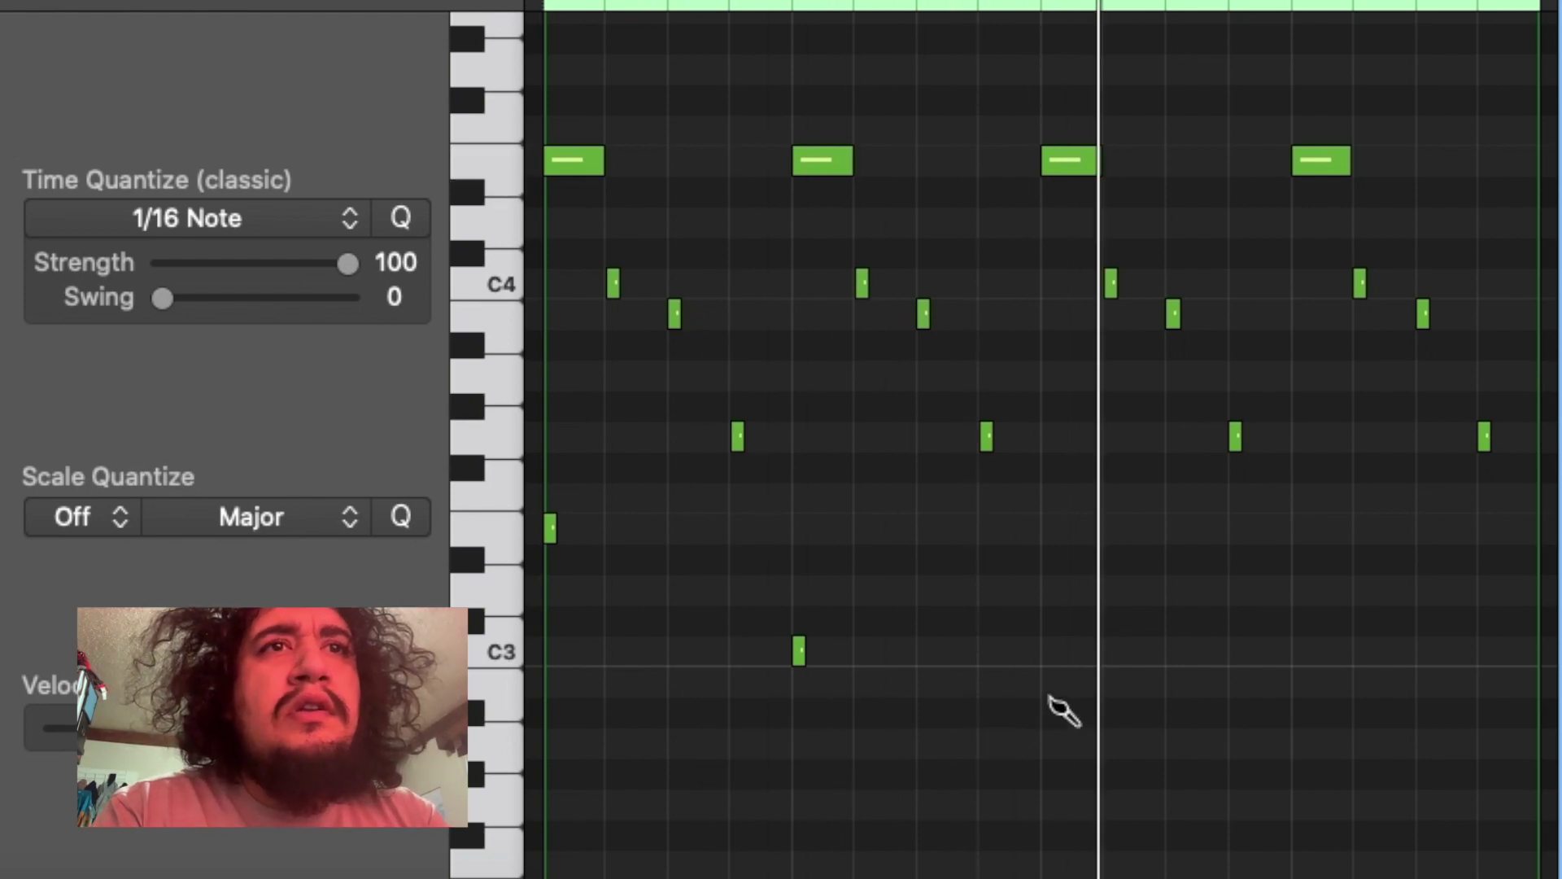
pyautogui.moveTo(1324, 757)
pyautogui.mouseDown()
pyautogui.moveTo(1299, 872)
pyautogui.moveTo(1301, 822)
pyautogui.mouseUp()
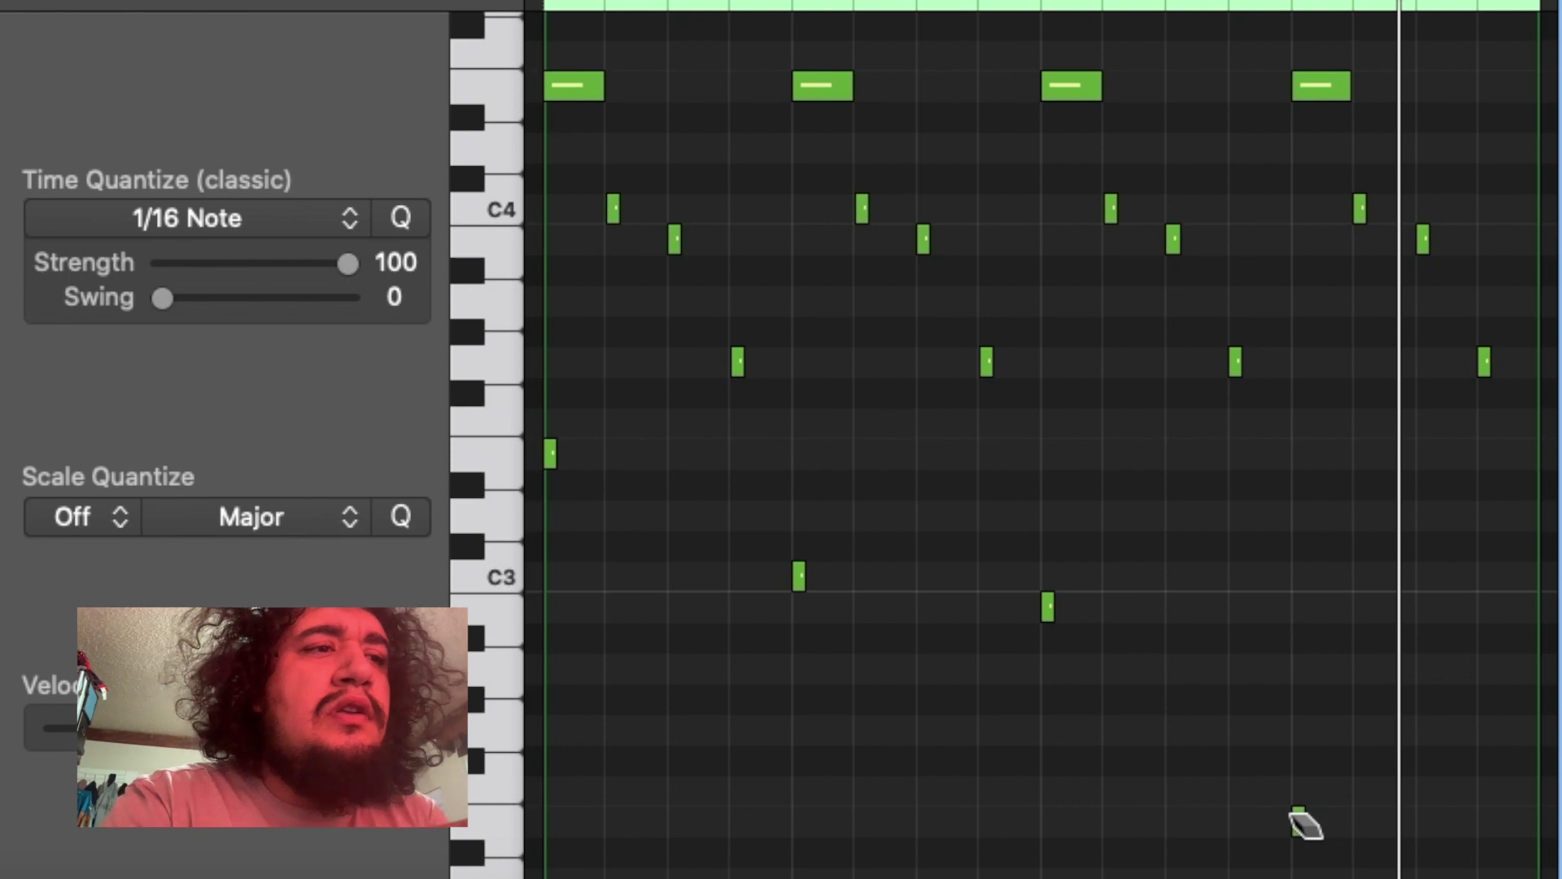
pyautogui.click(1301, 824)
pyautogui.press('Delete')
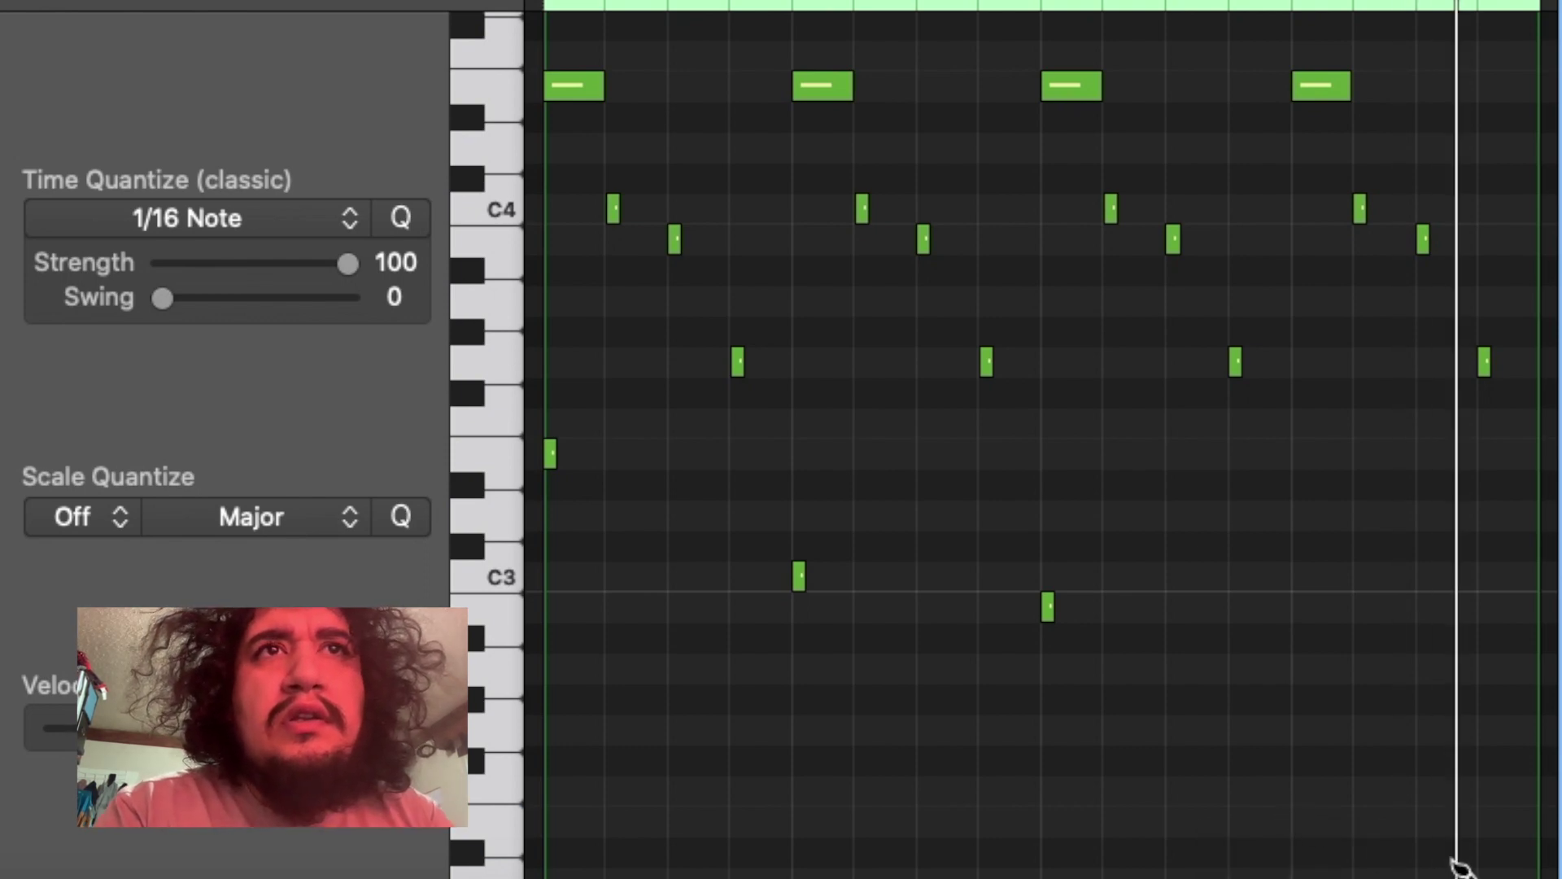
# - Pencil in stacked chord notes at the region start and on beat two, including G3
pyautogui.scroll(-10, 1461, 867)
pyautogui.hscroll(6, 1461, 867)
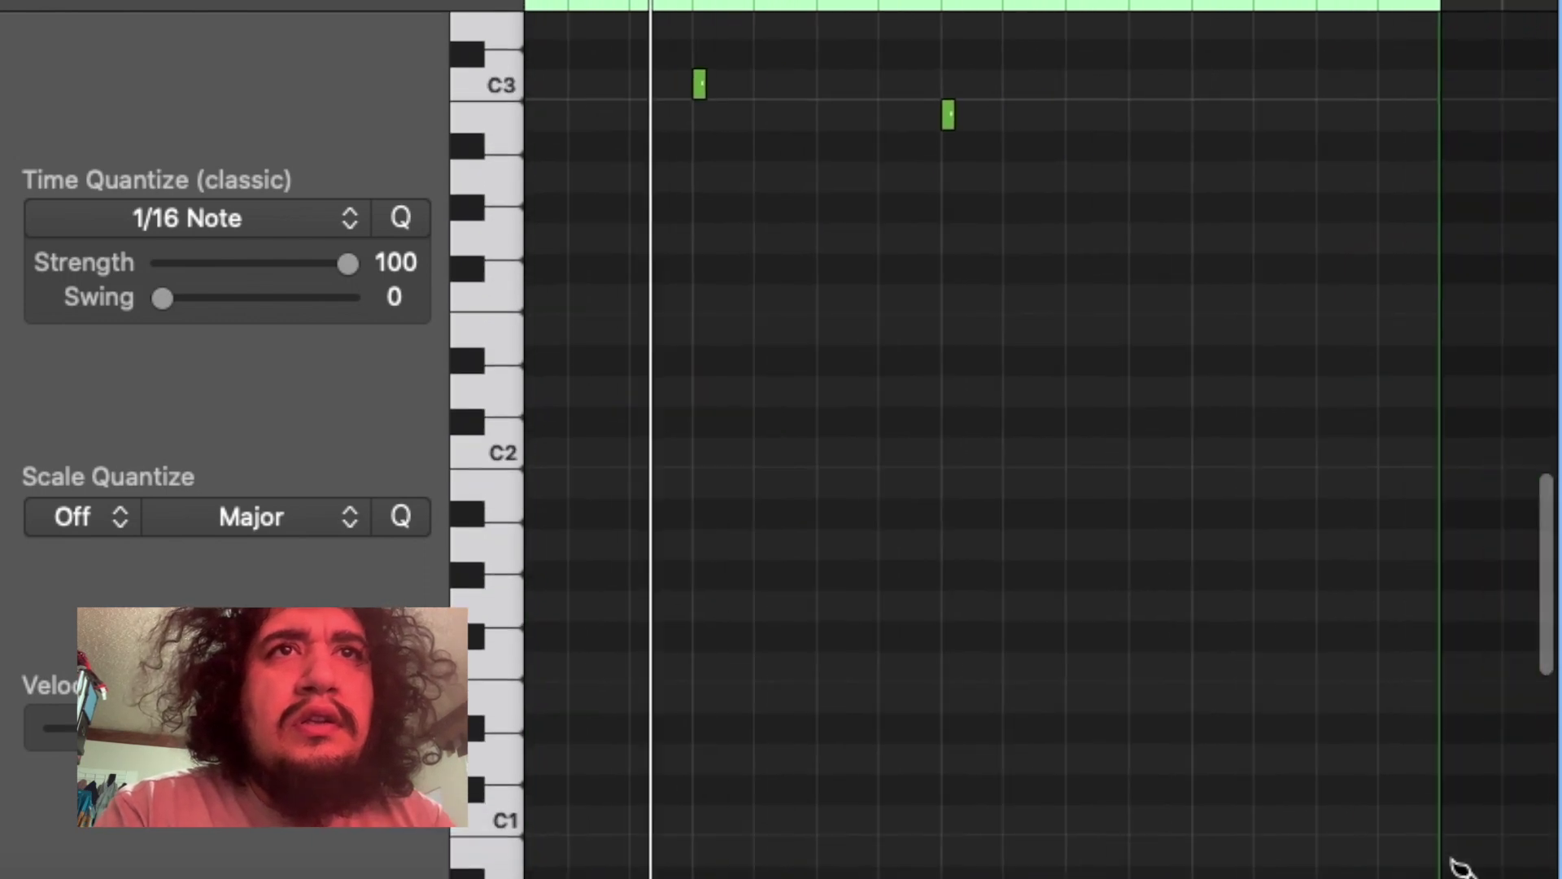
pyautogui.scroll(8, 1456, 864)
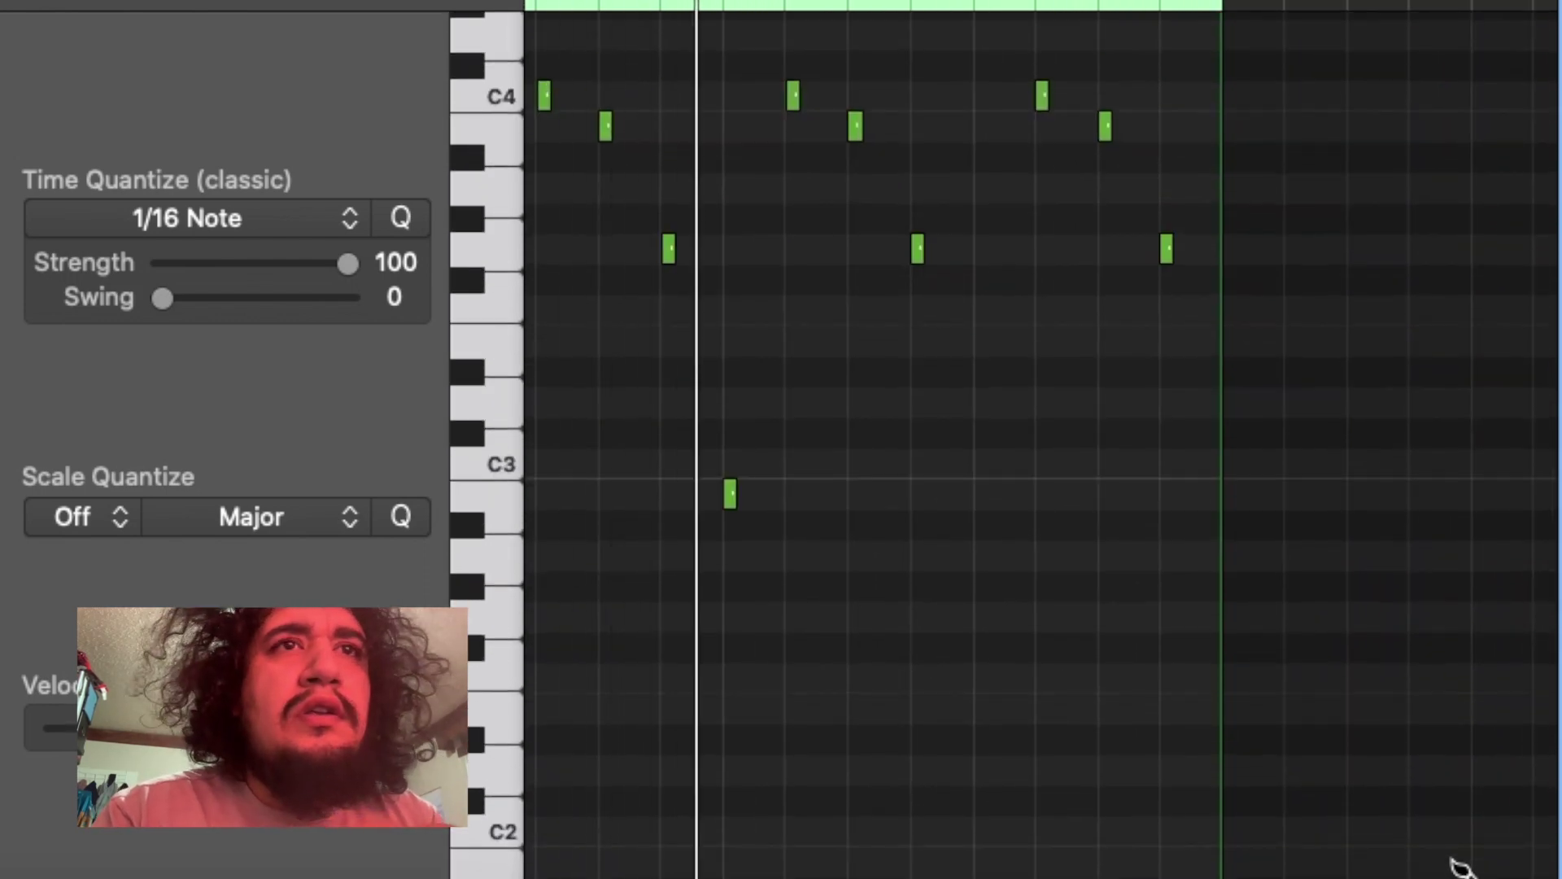
pyautogui.hscroll(-3, 1080, 583)
pyautogui.scroll(1, 1080, 583)
pyautogui.scroll(5, 1081, 583)
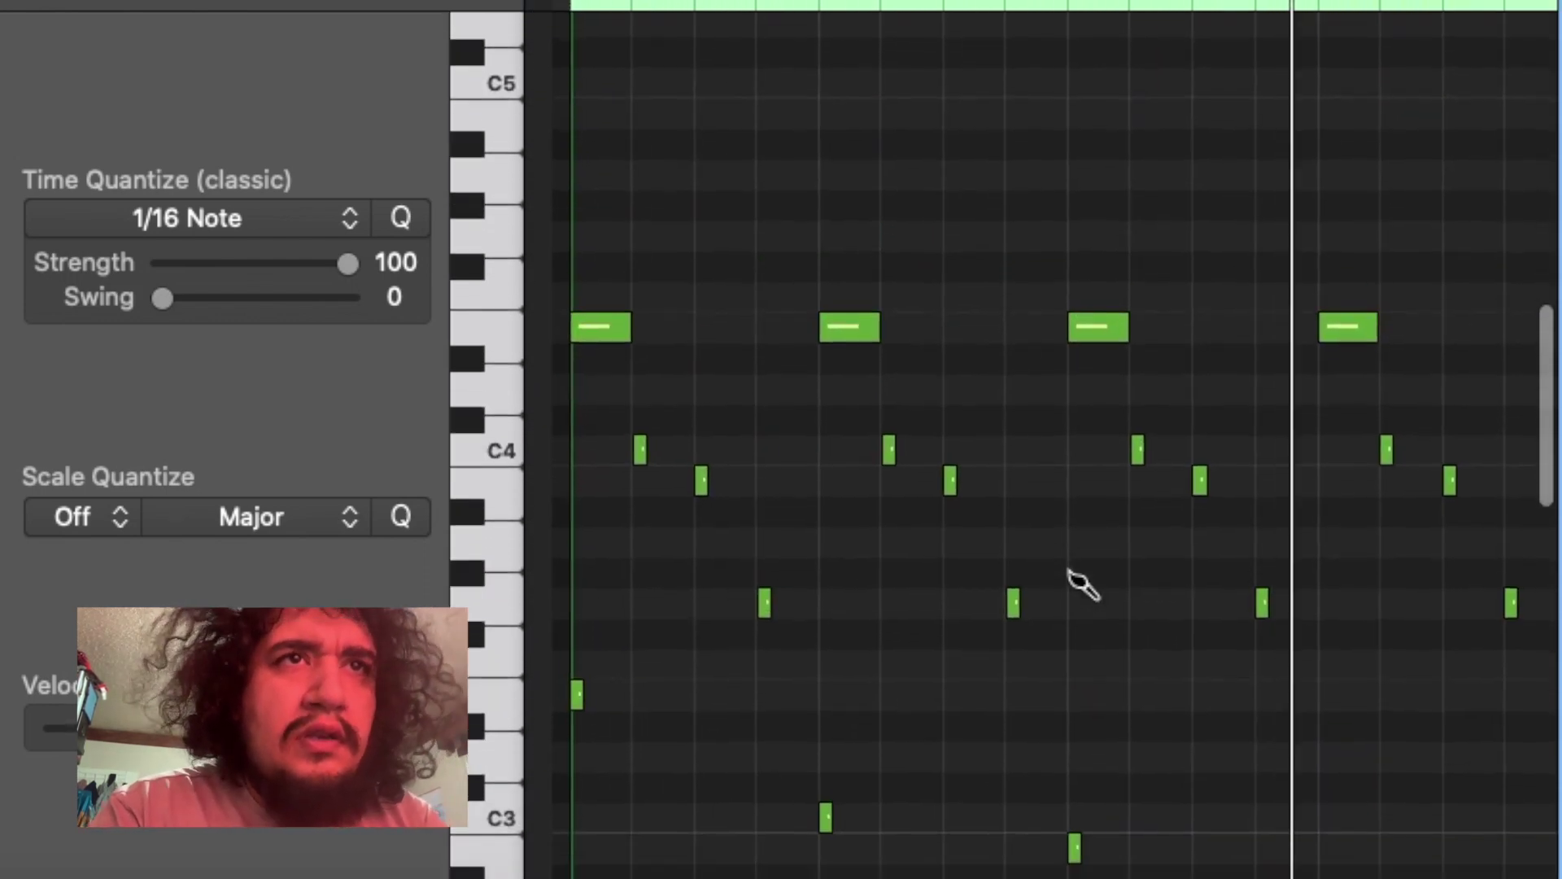
pyautogui.scroll(-7, 1082, 582)
pyautogui.hscroll(1, 1083, 583)
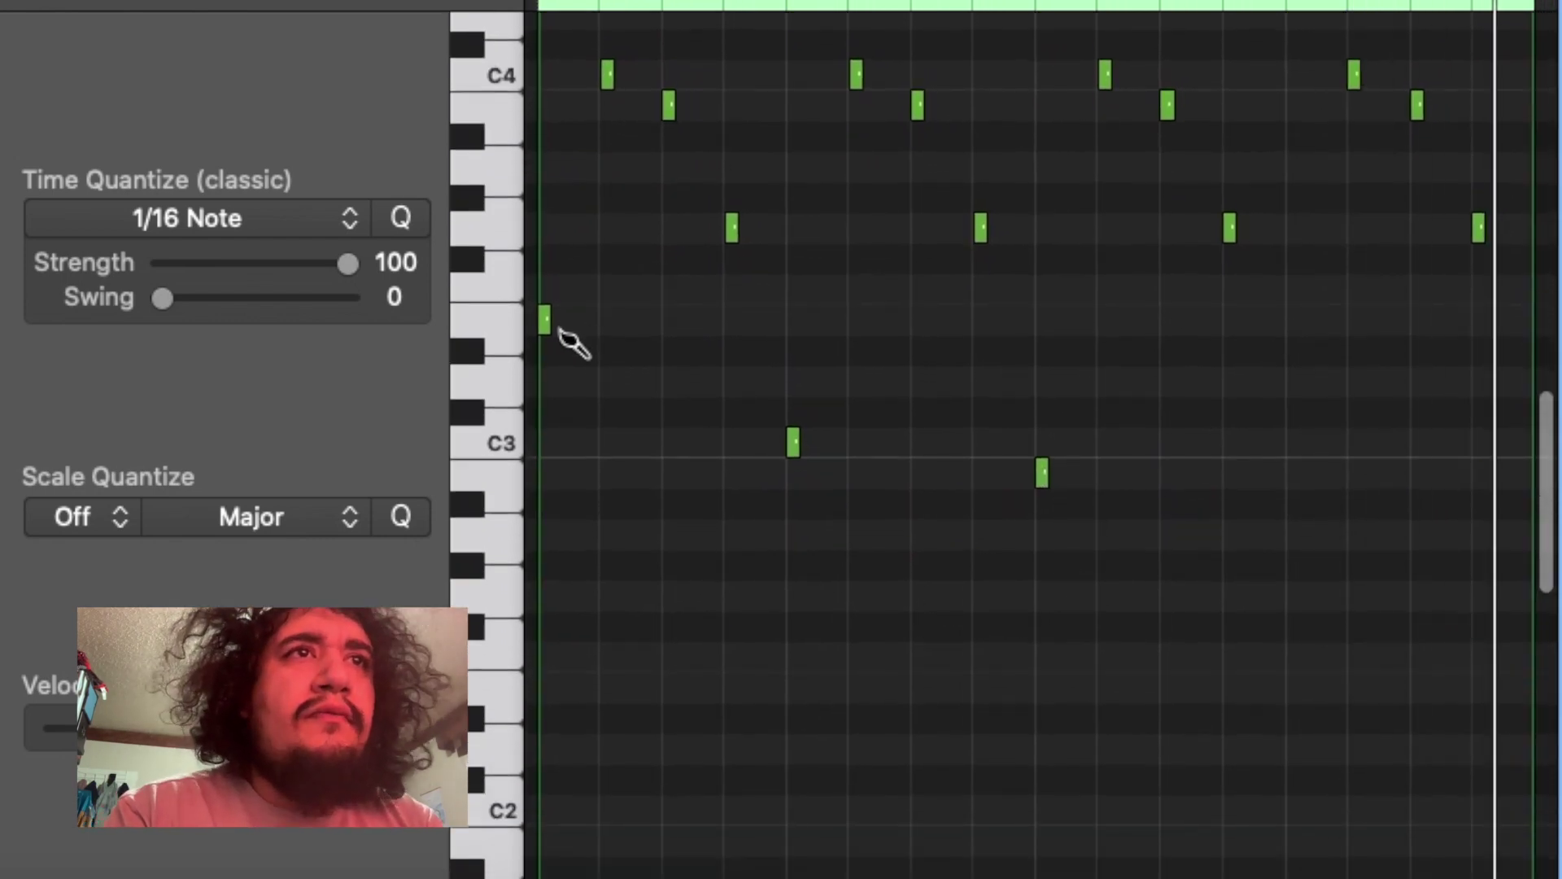
pyautogui.moveTo(544, 272); pyautogui.dragTo(544, 225)
pyautogui.click(546, 160)
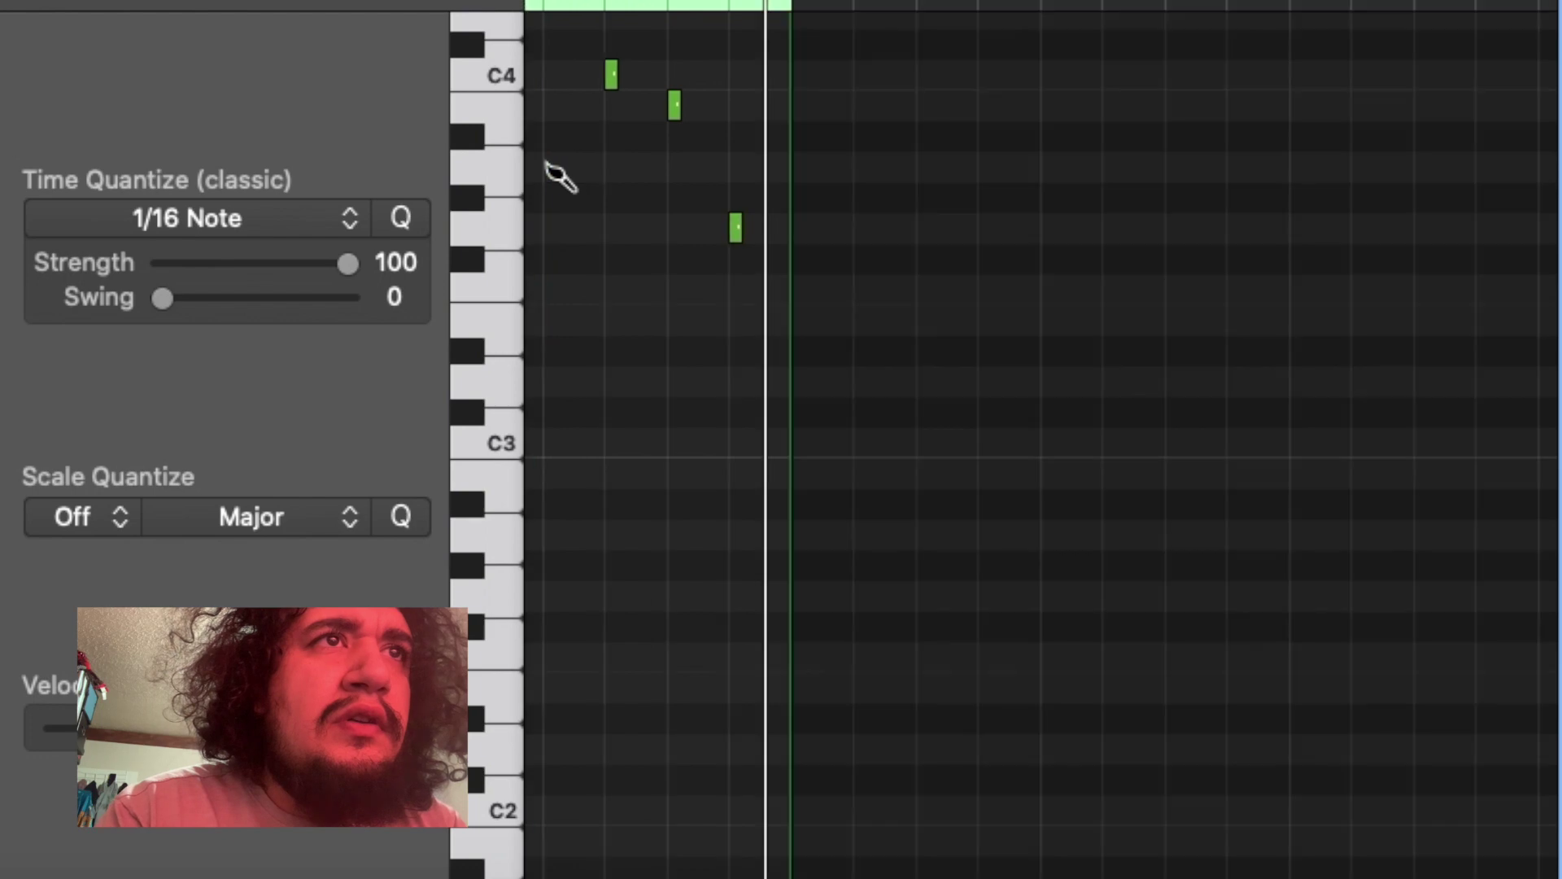
pyautogui.moveTo(545, 162)
pyautogui.mouseDown()
pyautogui.moveTo(545, 136)
pyautogui.moveTo(563, 246)
pyautogui.mouseUp()
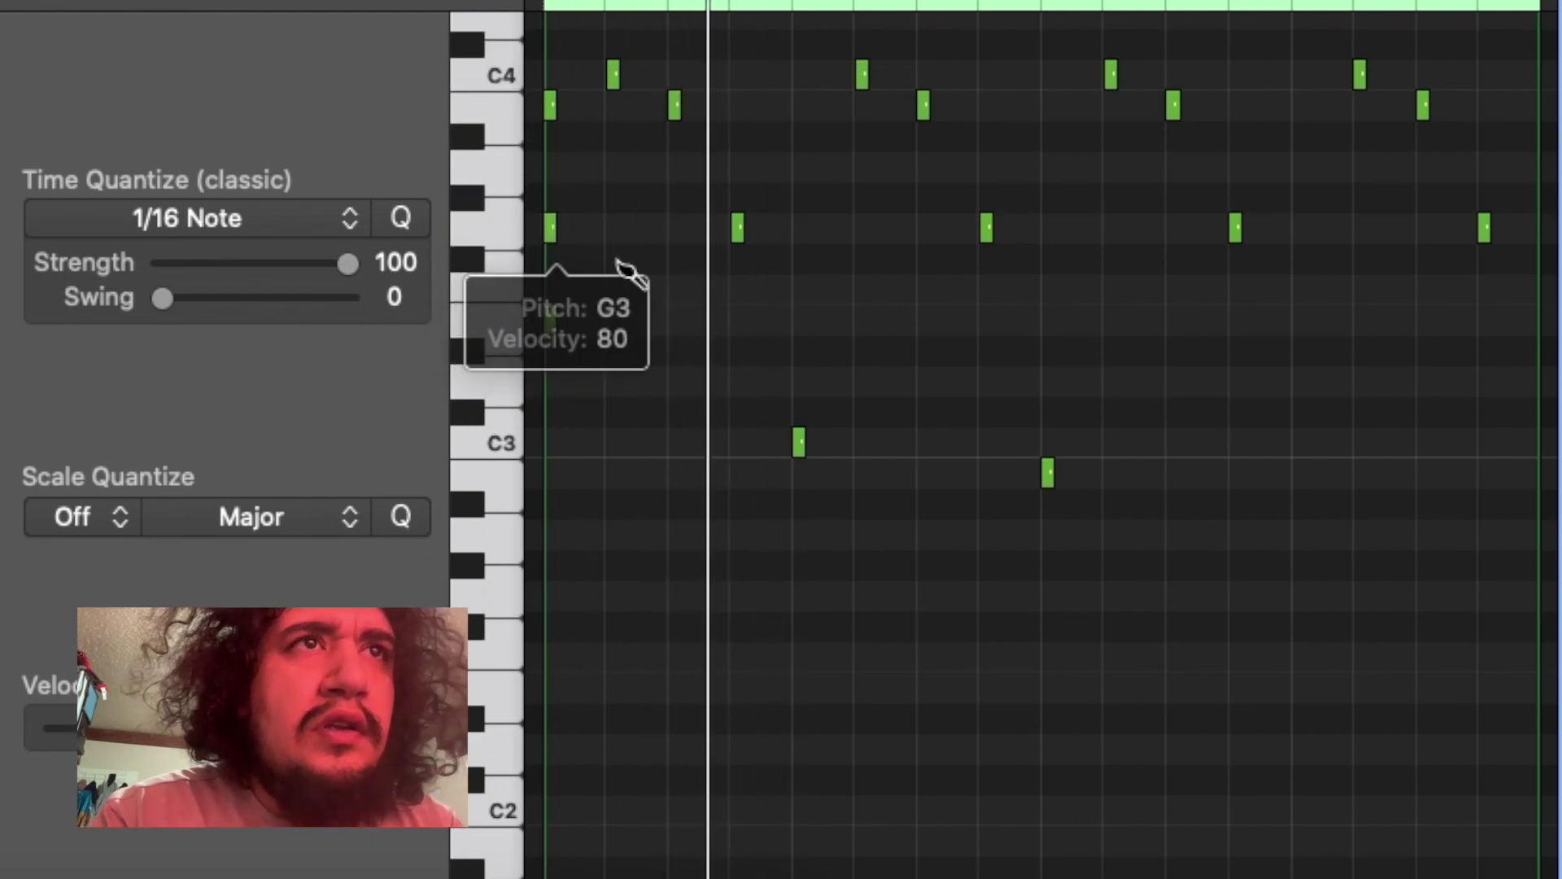
pyautogui.click(798, 325)
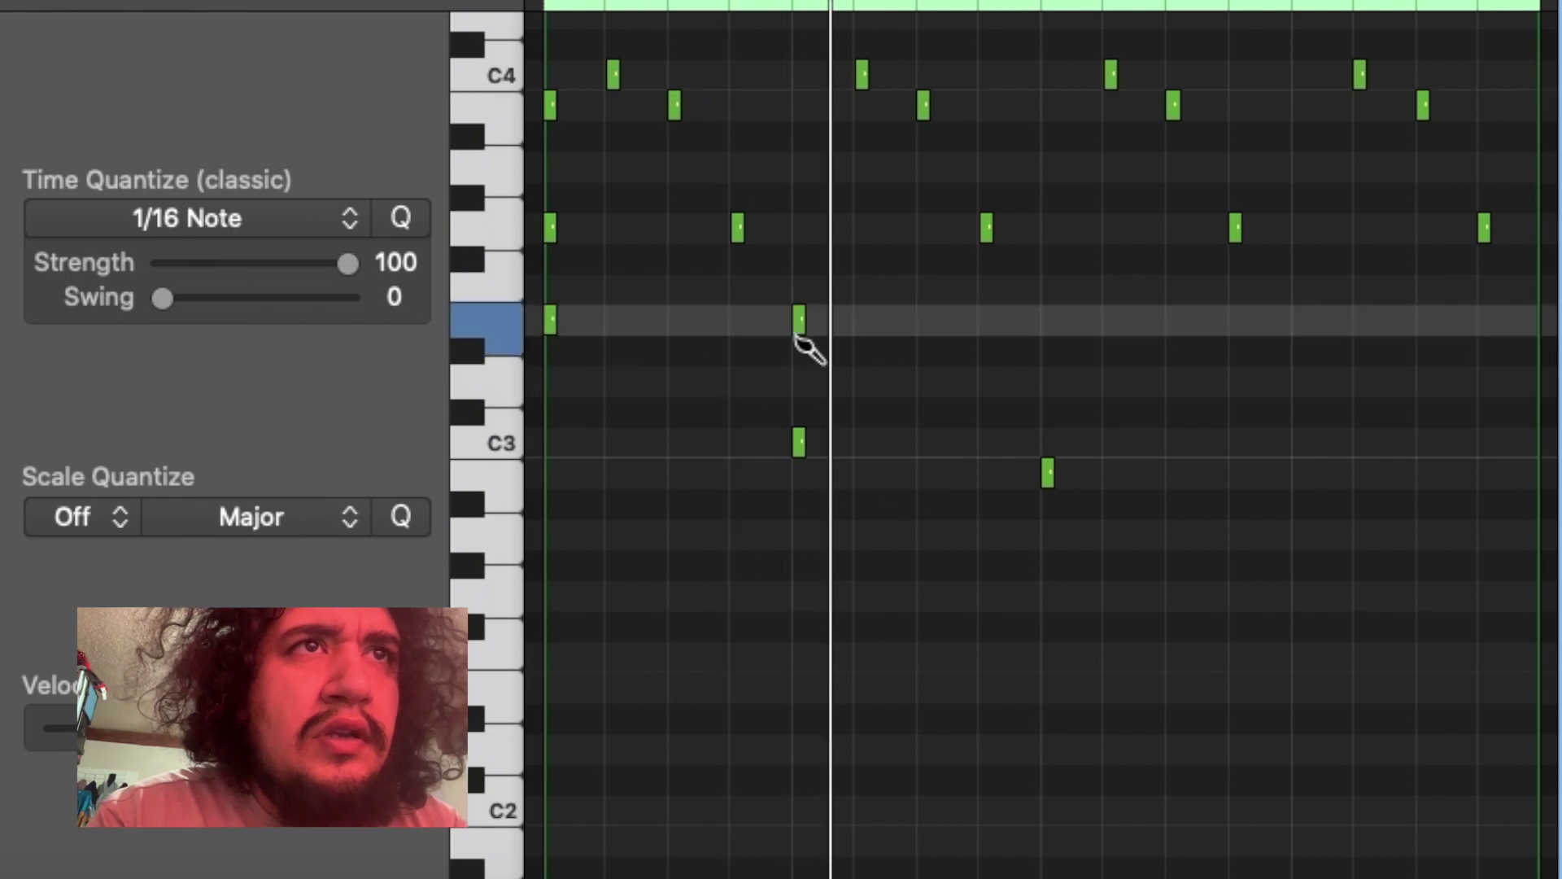
pyautogui.click(798, 232)
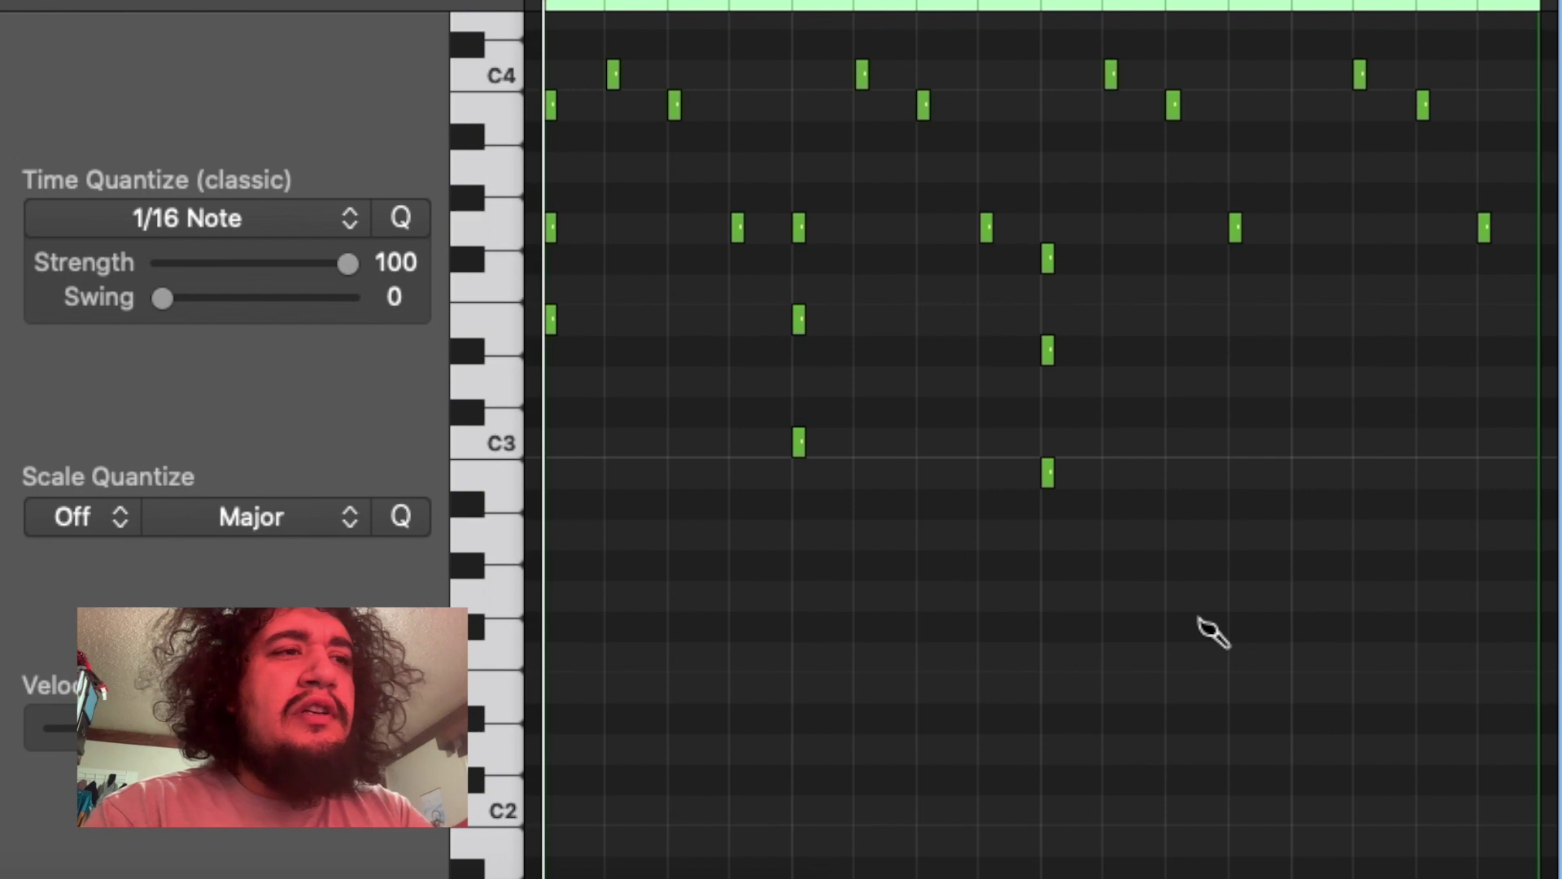
# - Switch to the Pointer tool and select the chord notes on beats one to three
pyautogui.press('t')
pyautogui.press('t')
pyautogui.moveTo(1179, 563); pyautogui.dragTo(449, 257)
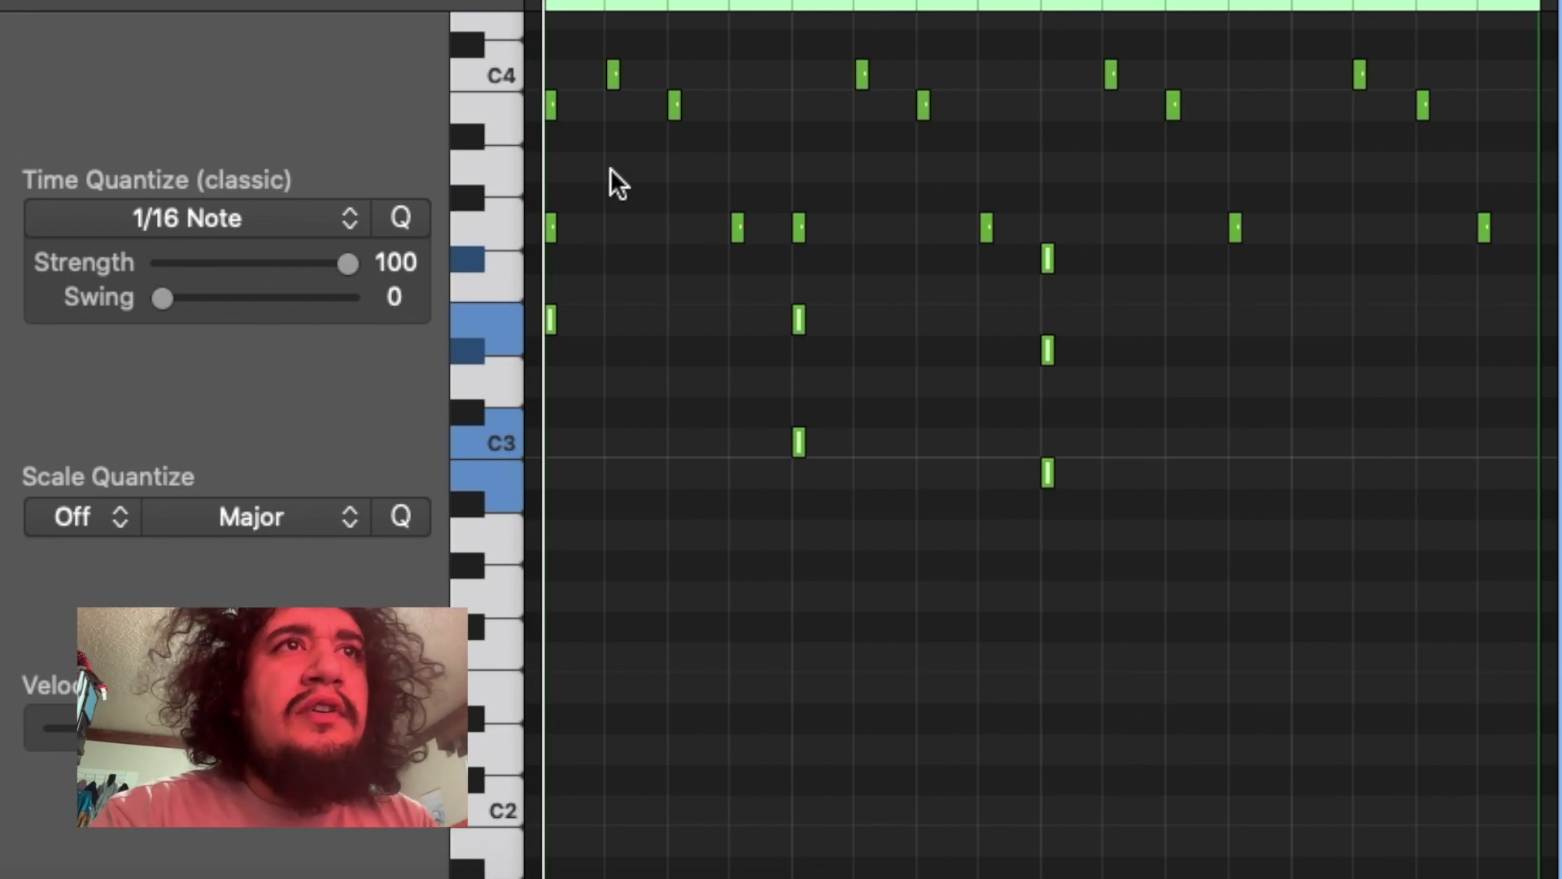
pyautogui.moveTo(569, 140); pyautogui.dragTo(513, 308)
pyautogui.moveTo(837, 190); pyautogui.dragTo(789, 470)
pyautogui.moveTo(1099, 217); pyautogui.dragTo(1035, 482)
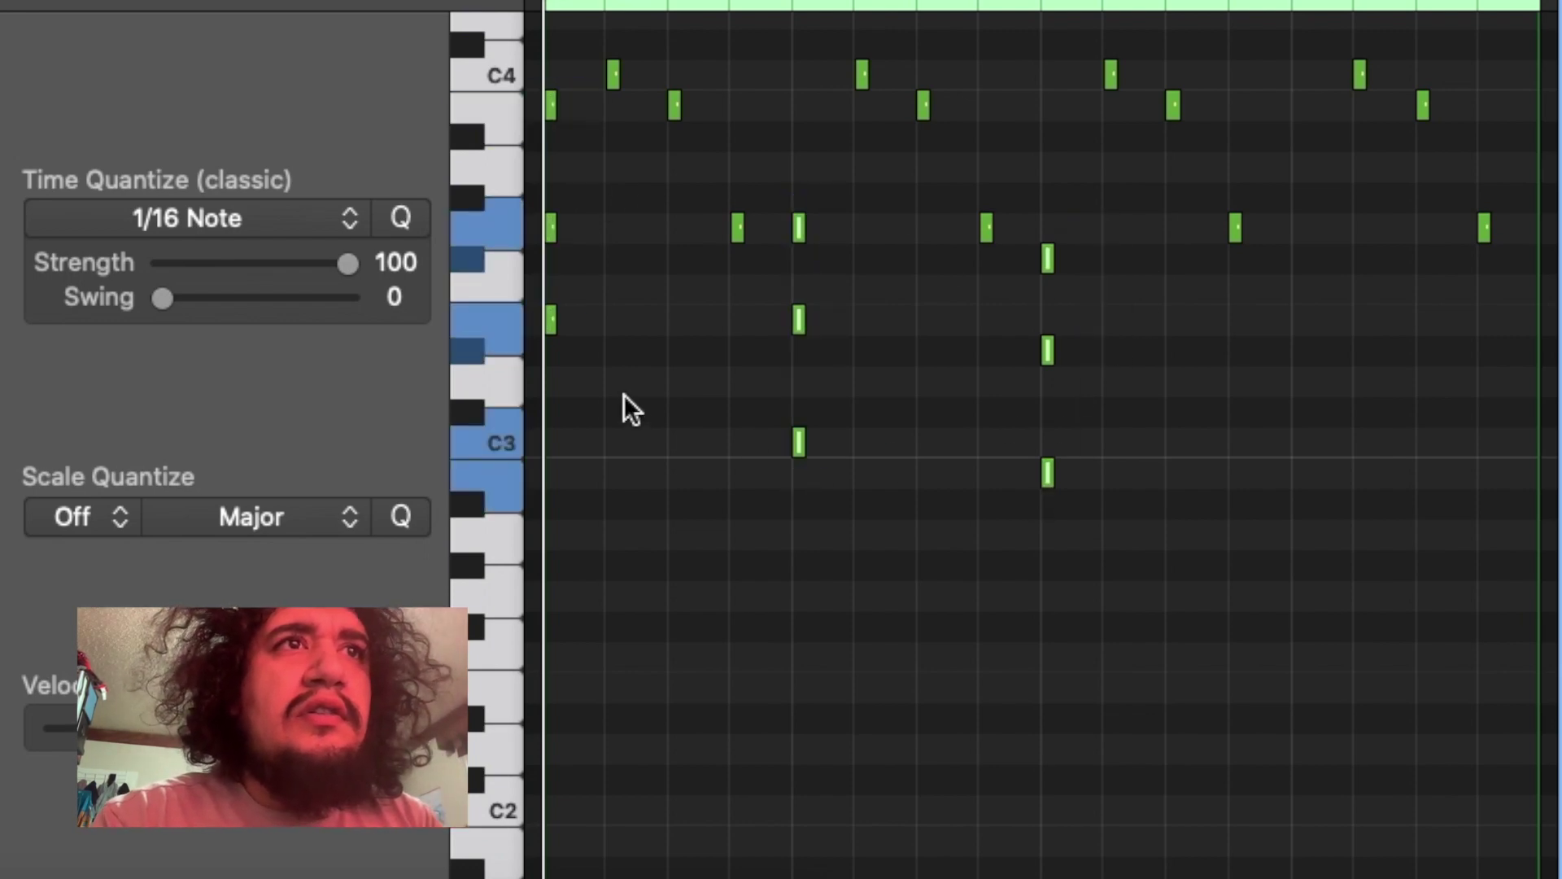
pyautogui.moveTo(623, 394); pyautogui.dragTo(455, 75)
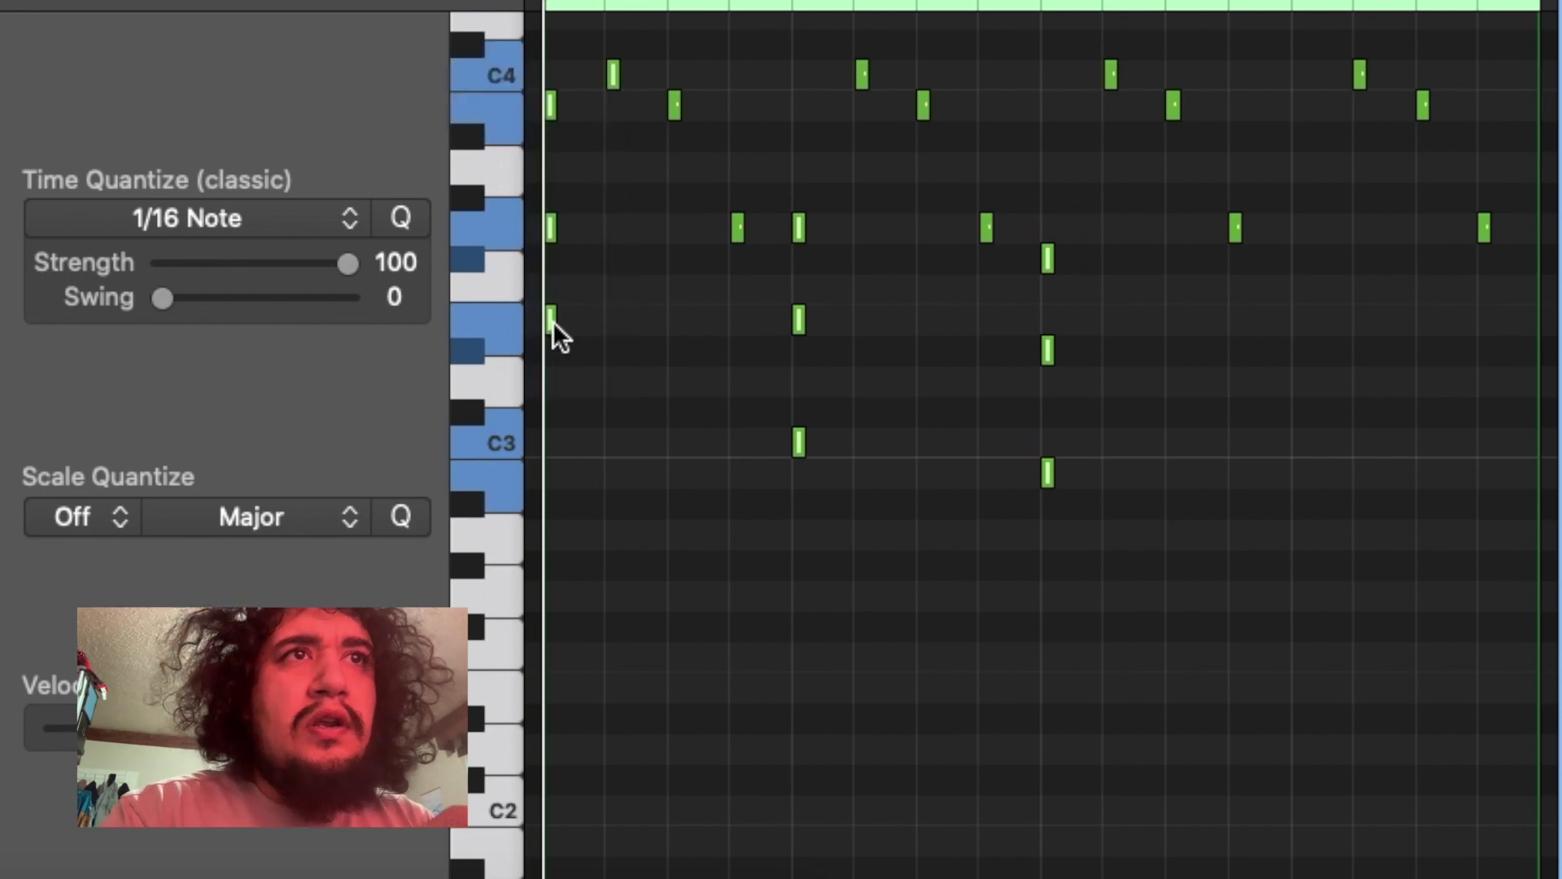
# - Lengthen the chords to one beat and copy their lowest notes down to E2, C2 and B1
pyautogui.moveTo(555, 328); pyautogui.dragTo(607, 343)
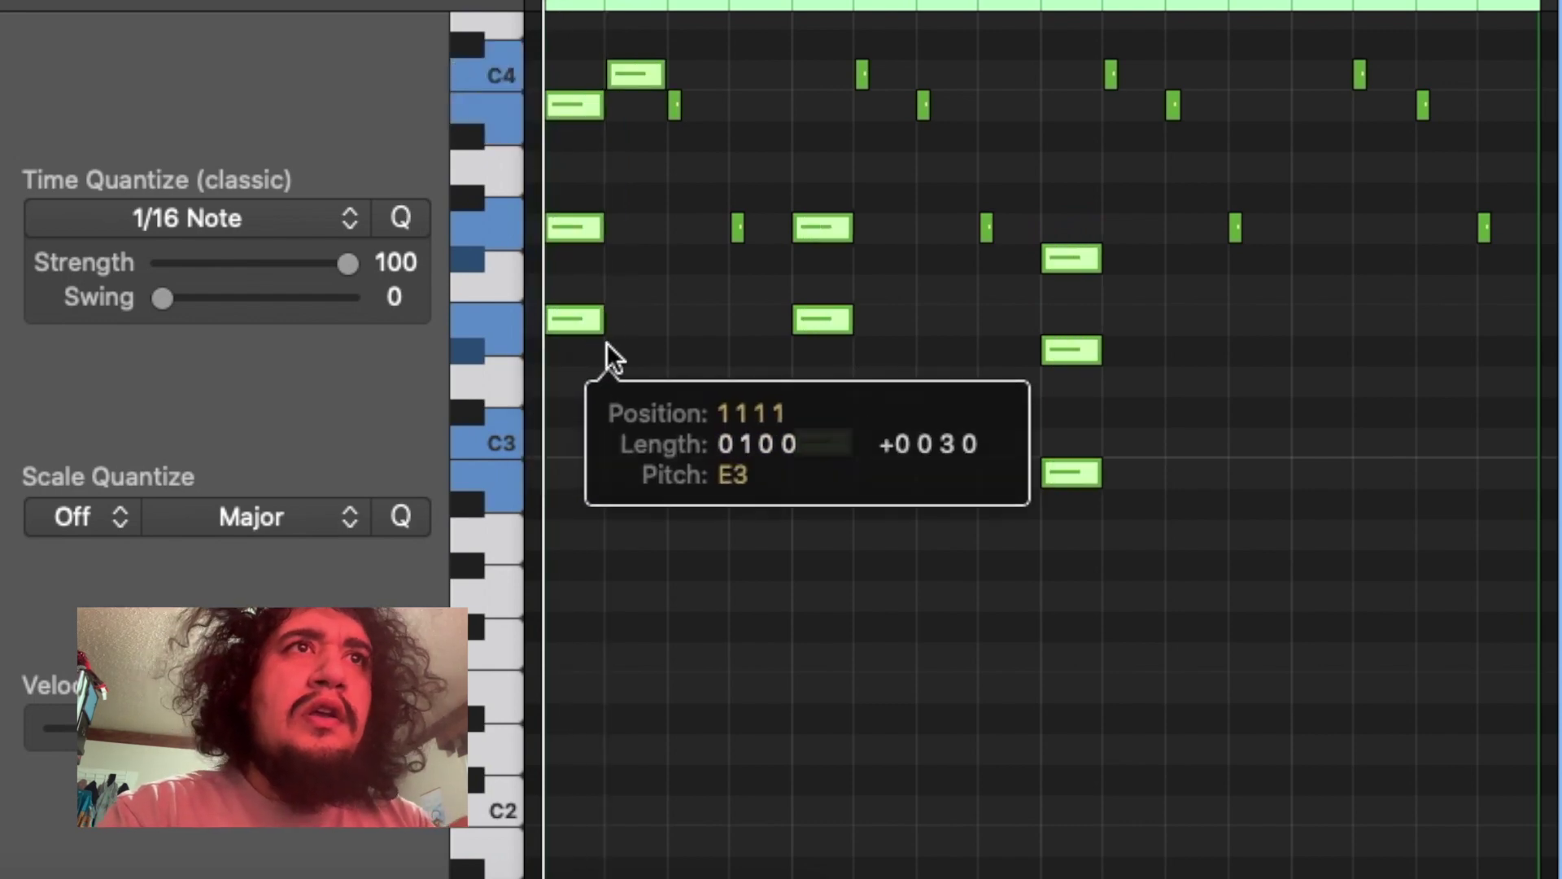
pyautogui.click(631, 314)
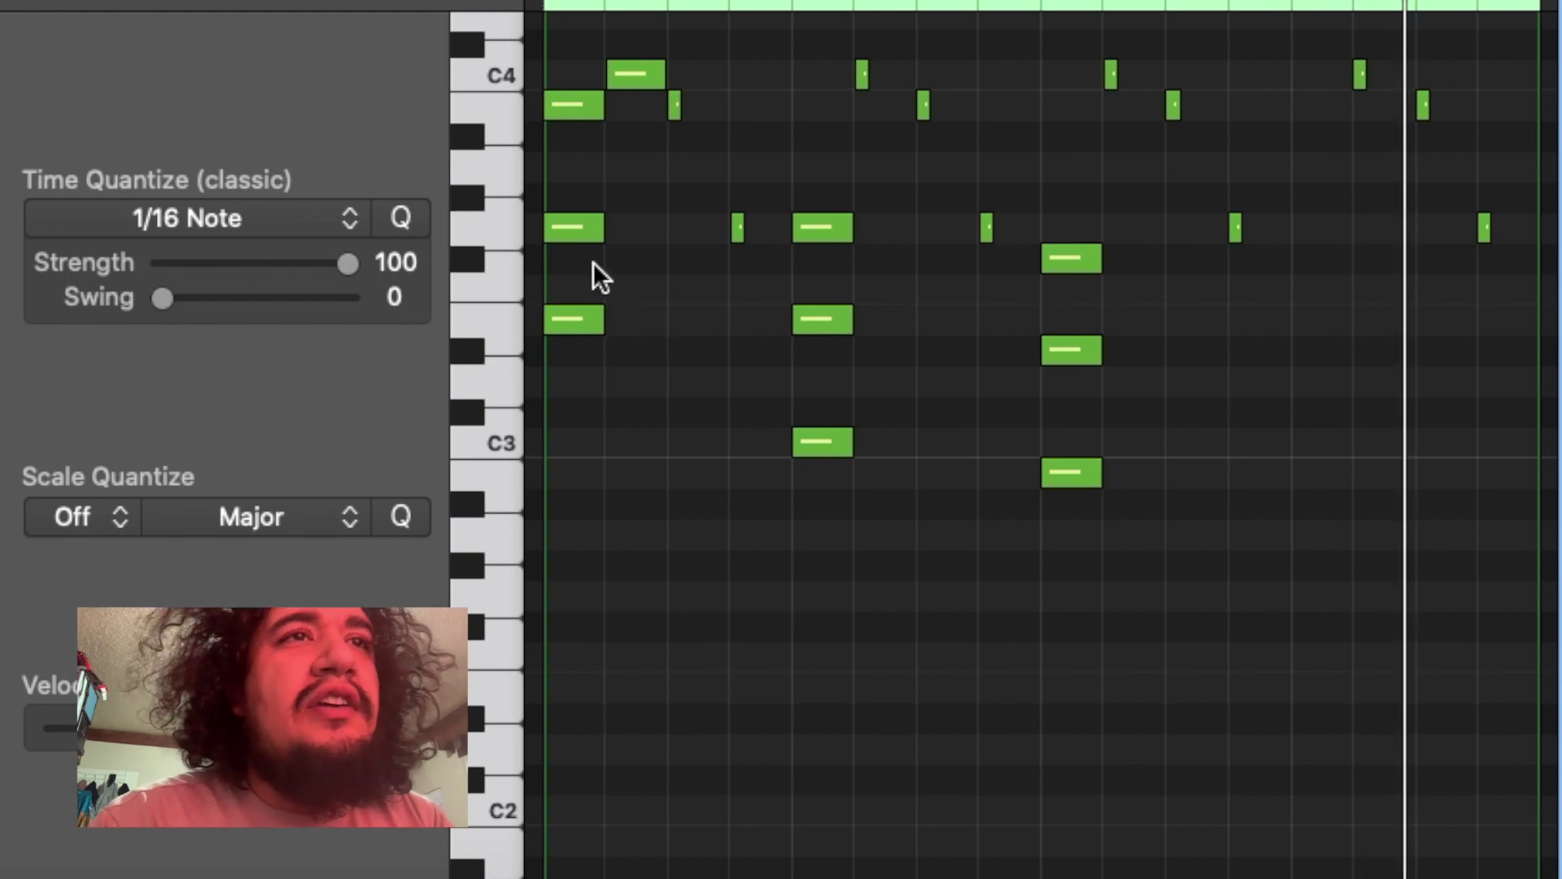
pyautogui.moveTo(589, 264); pyautogui.dragTo(1066, 716)
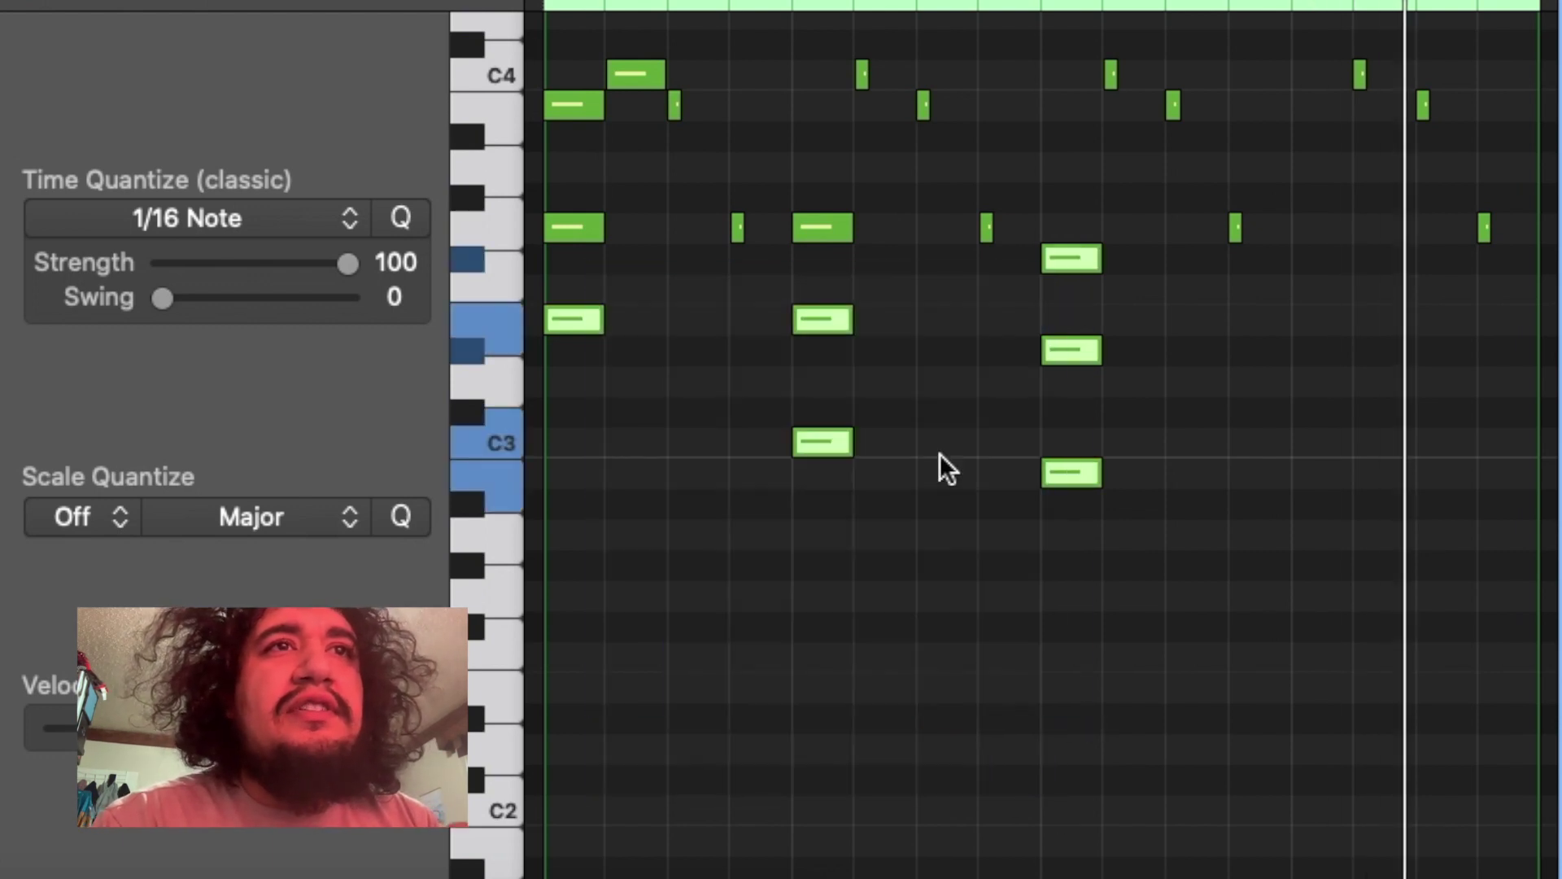
pyautogui.moveTo(759, 325); pyautogui.dragTo(1188, 373)
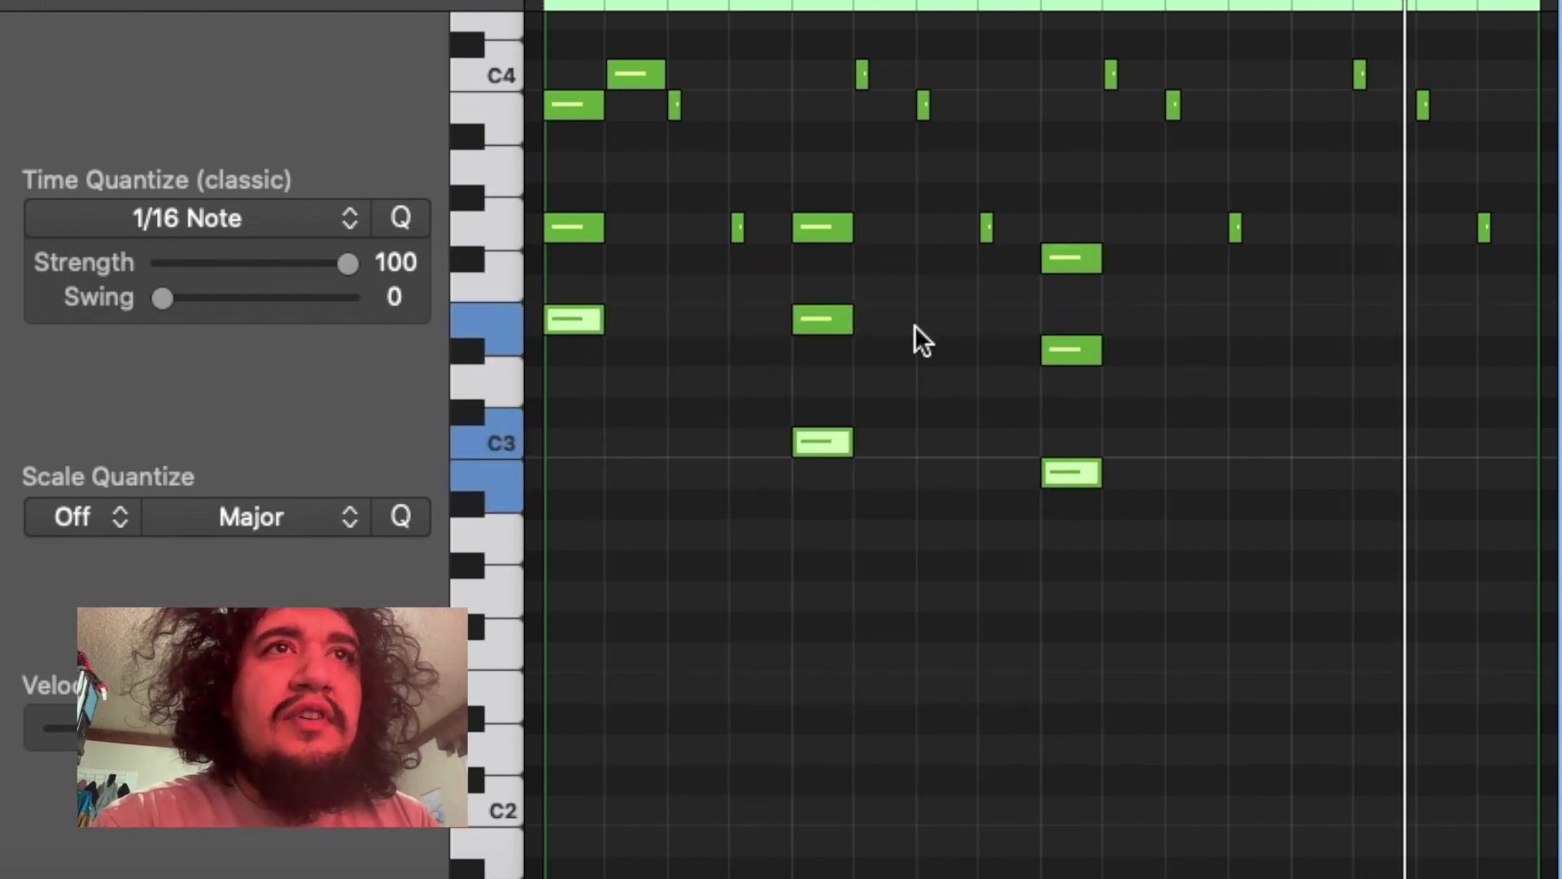
pyautogui.moveTo(563, 322); pyautogui.dragTo(560, 695)
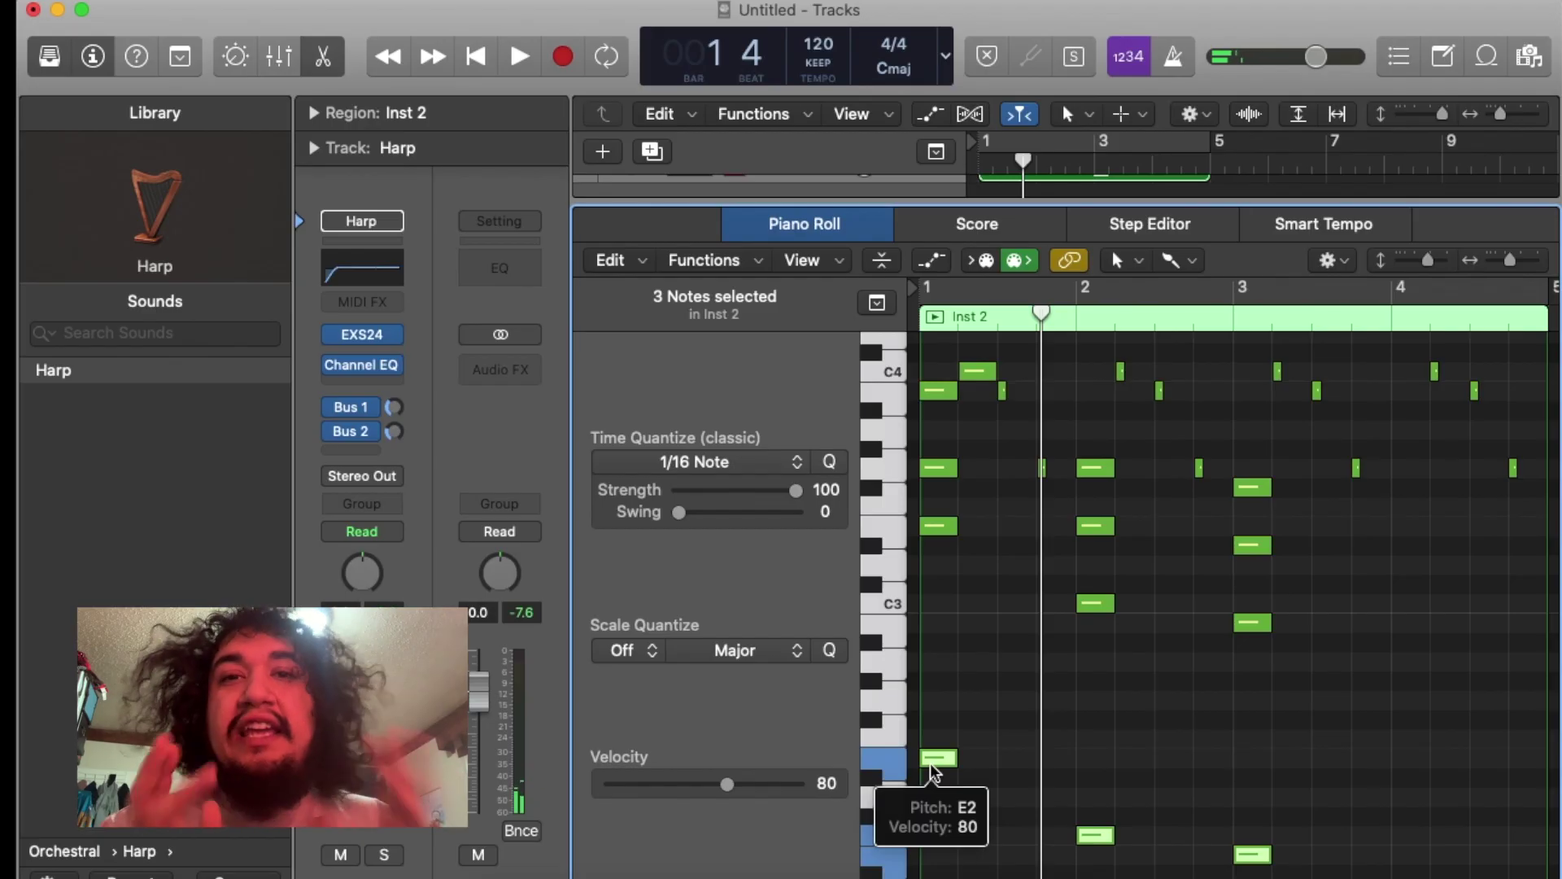
# - Open the EXS24 Harp and raise its Random pitch knob to ±50 cents
pyautogui.click(365, 335)
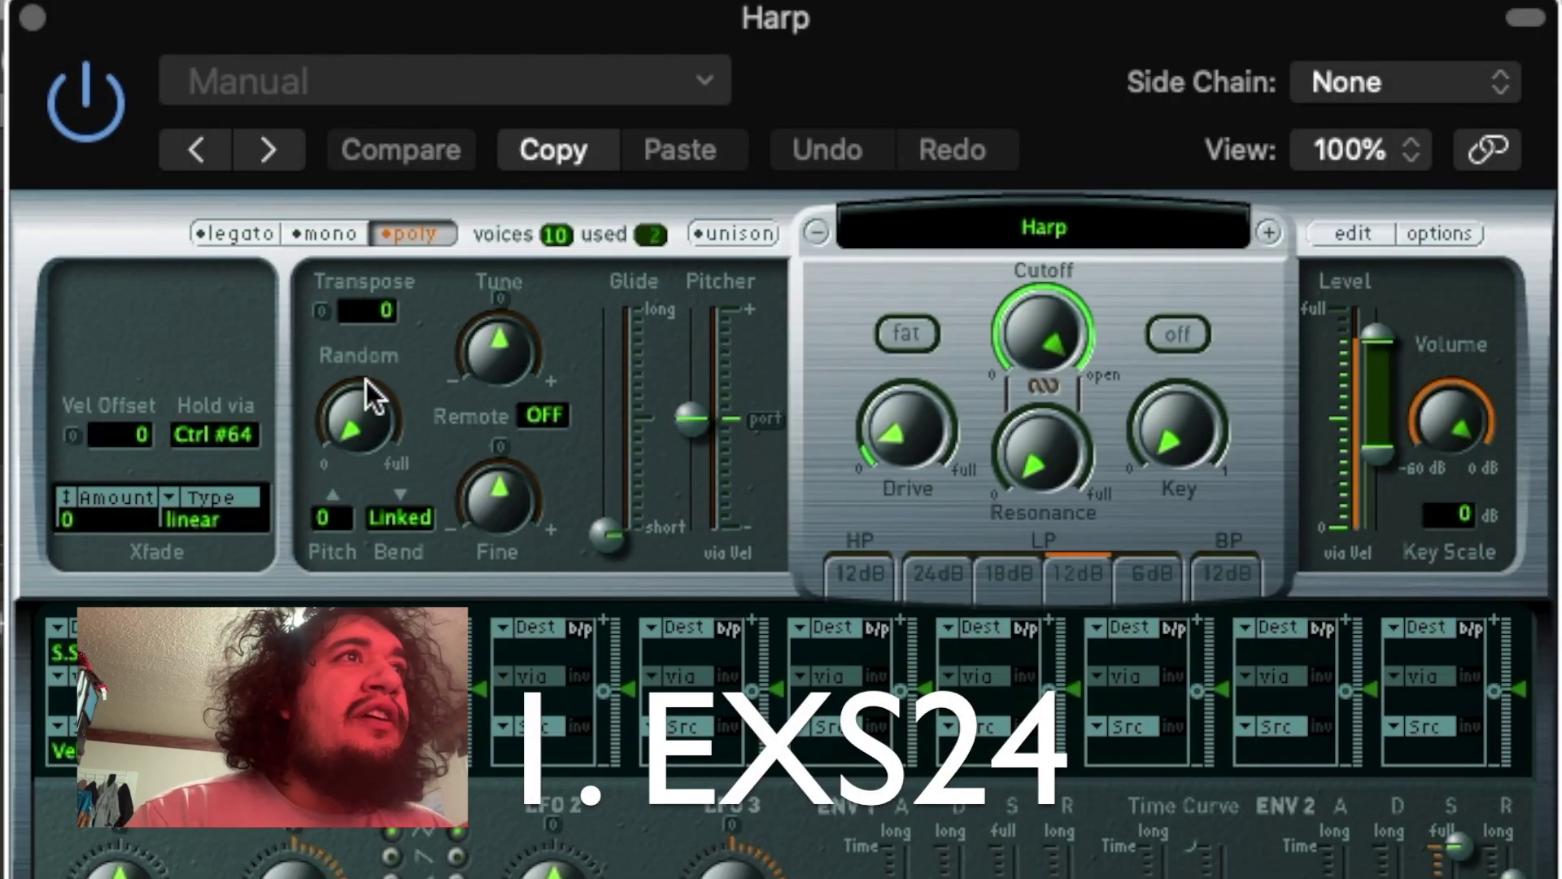
pyautogui.click(353, 432)
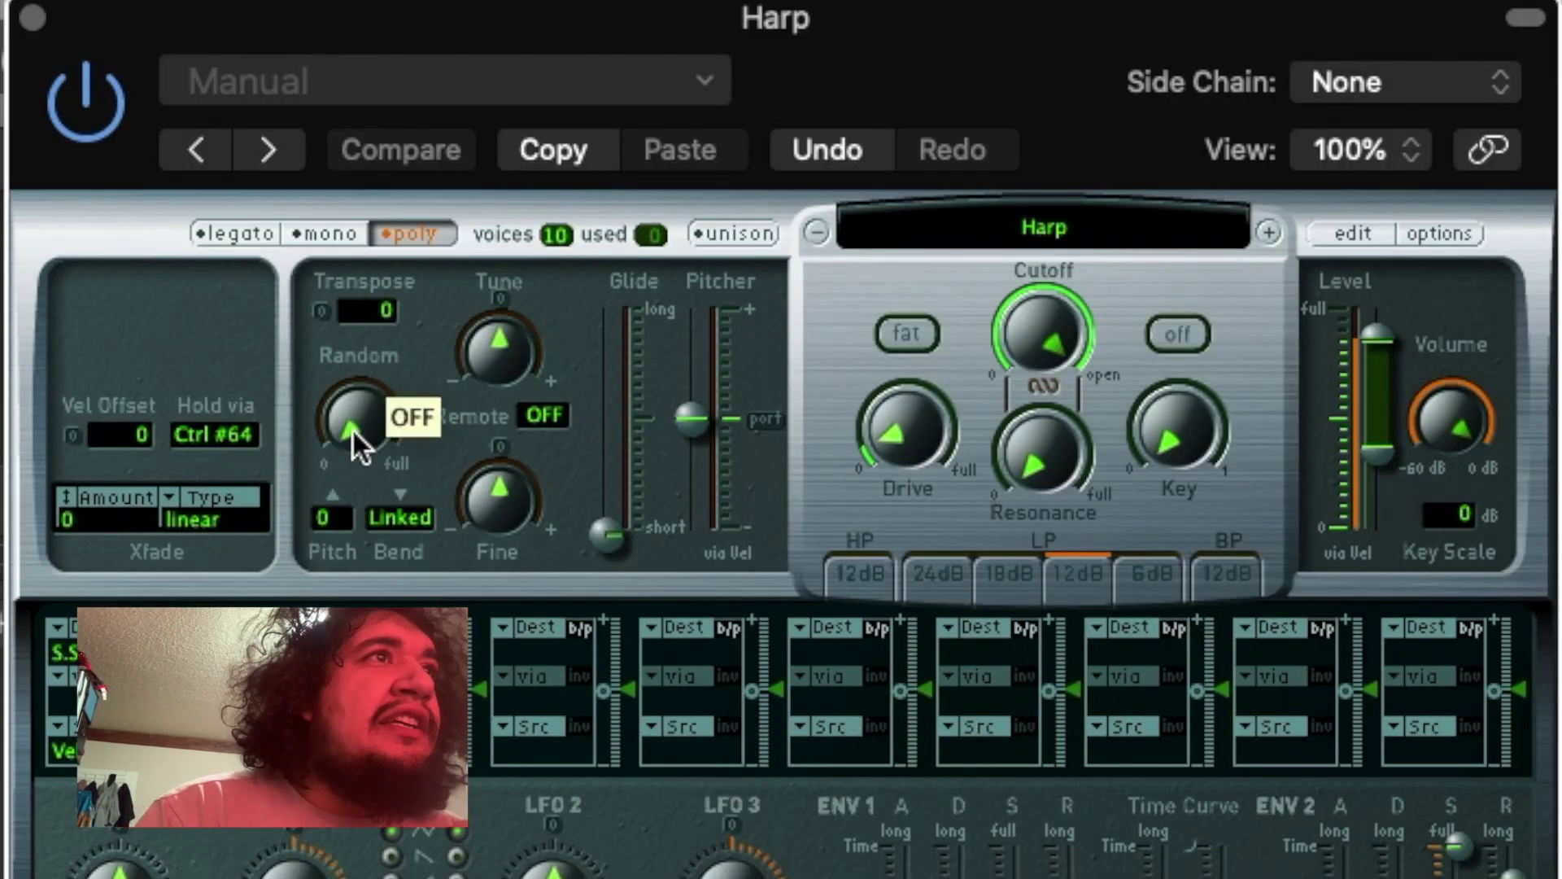
pyautogui.moveTo(353, 431); pyautogui.dragTo(330, 397)
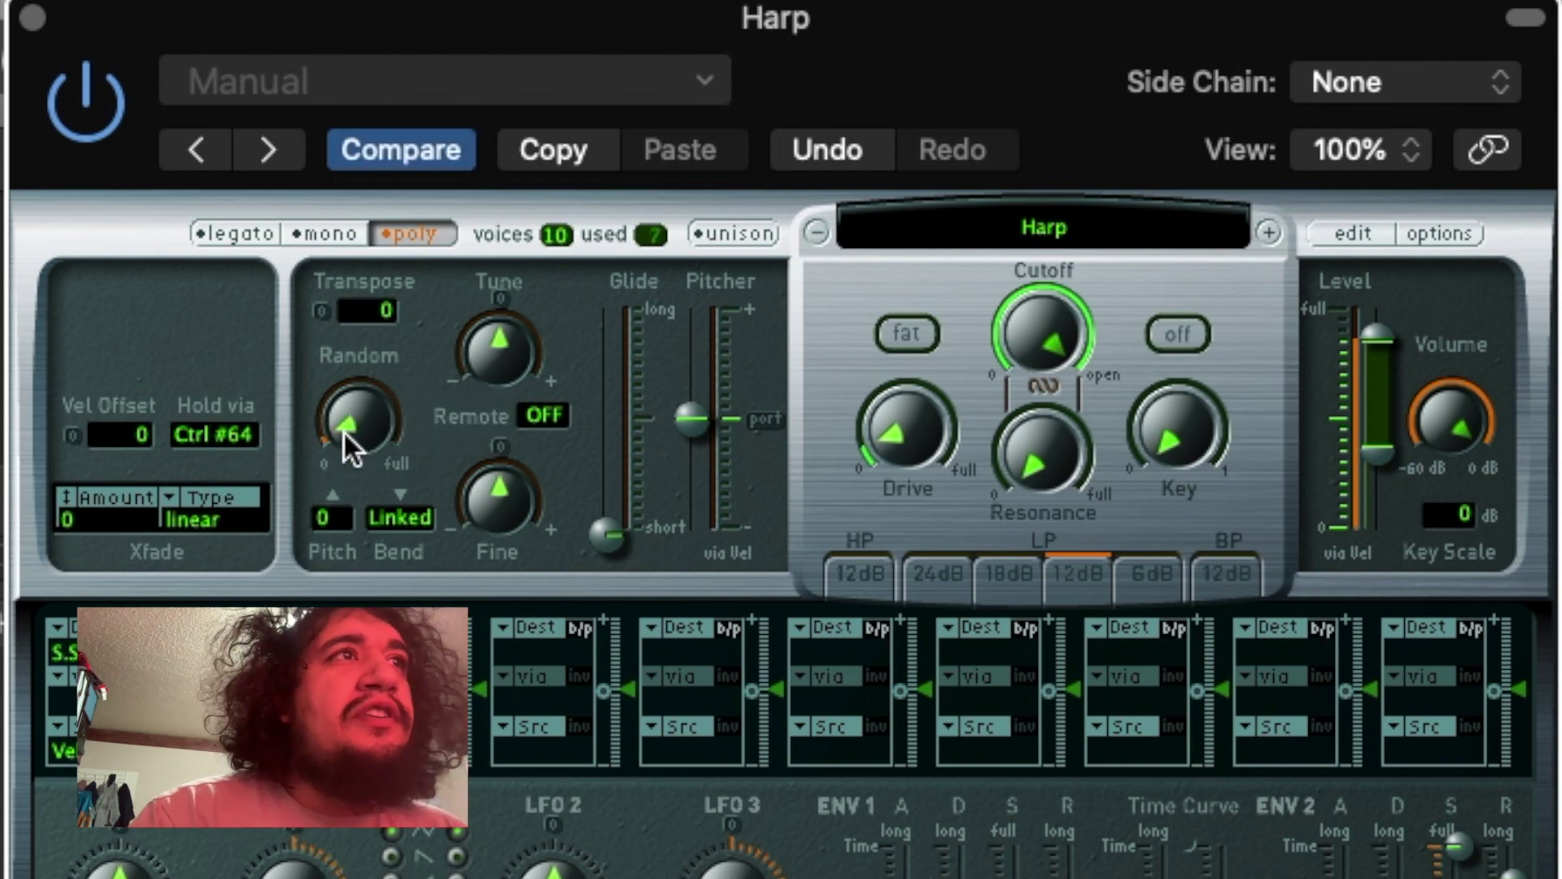
pyautogui.moveTo(344, 433)
pyautogui.mouseDown()
pyautogui.moveTo(293, 216)
pyautogui.moveTo(315, 435)
pyautogui.mouseUp()
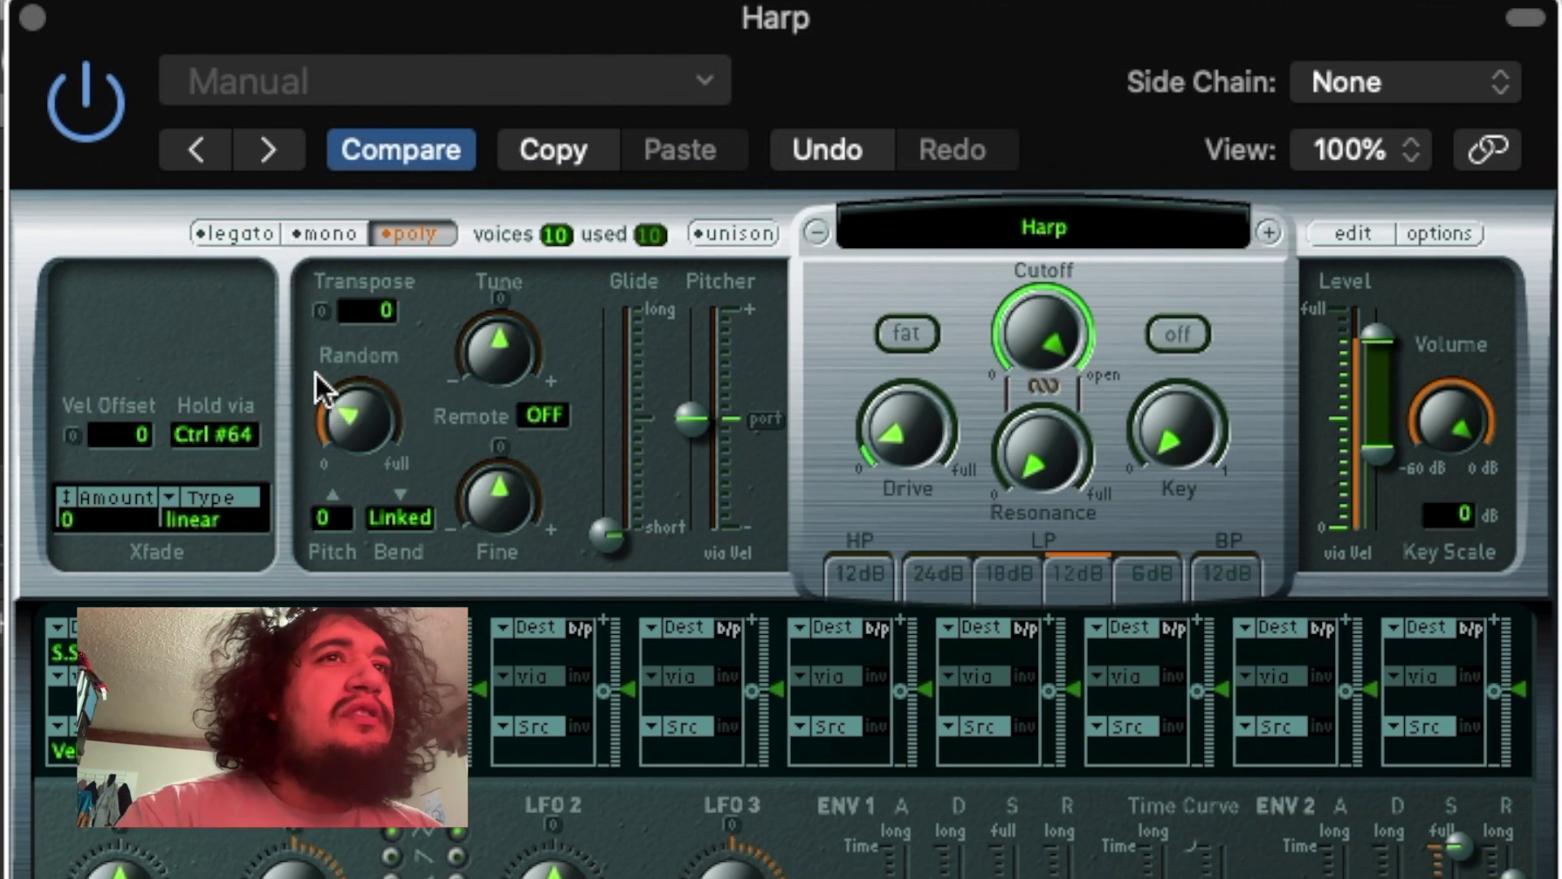
pyautogui.moveTo(350, 384)
pyautogui.mouseDown()
pyautogui.moveTo(309, 161)
pyautogui.moveTo(326, 383)
pyautogui.mouseUp()
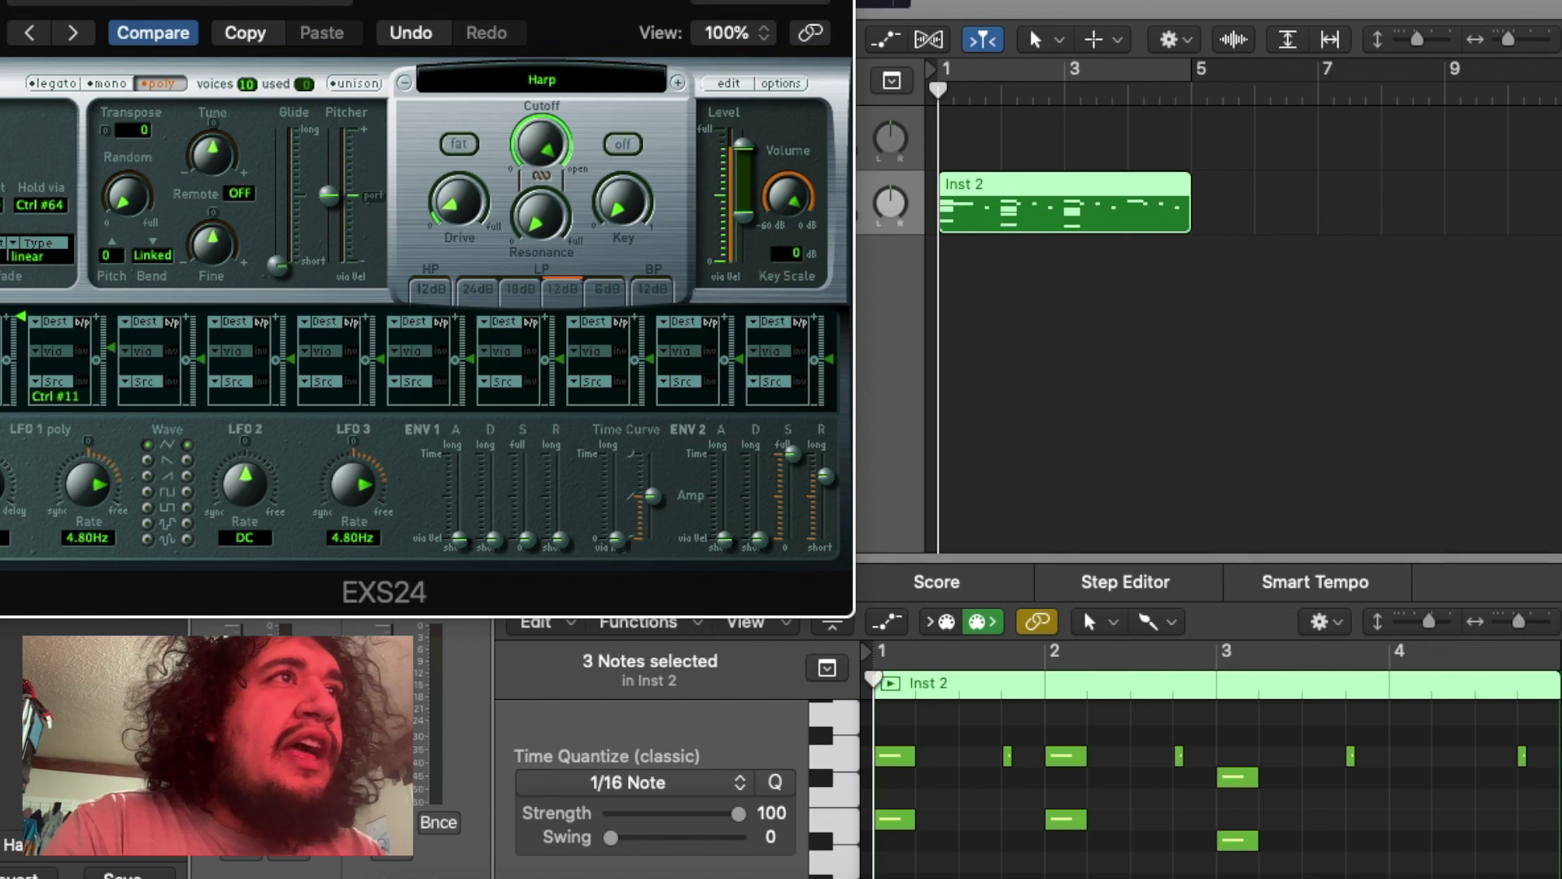
# - Audition the detuned harp, Bounce in Place to Inst 2_bip with the original muted, and play it
pyautogui.press('super+w')
pyautogui.press('space')
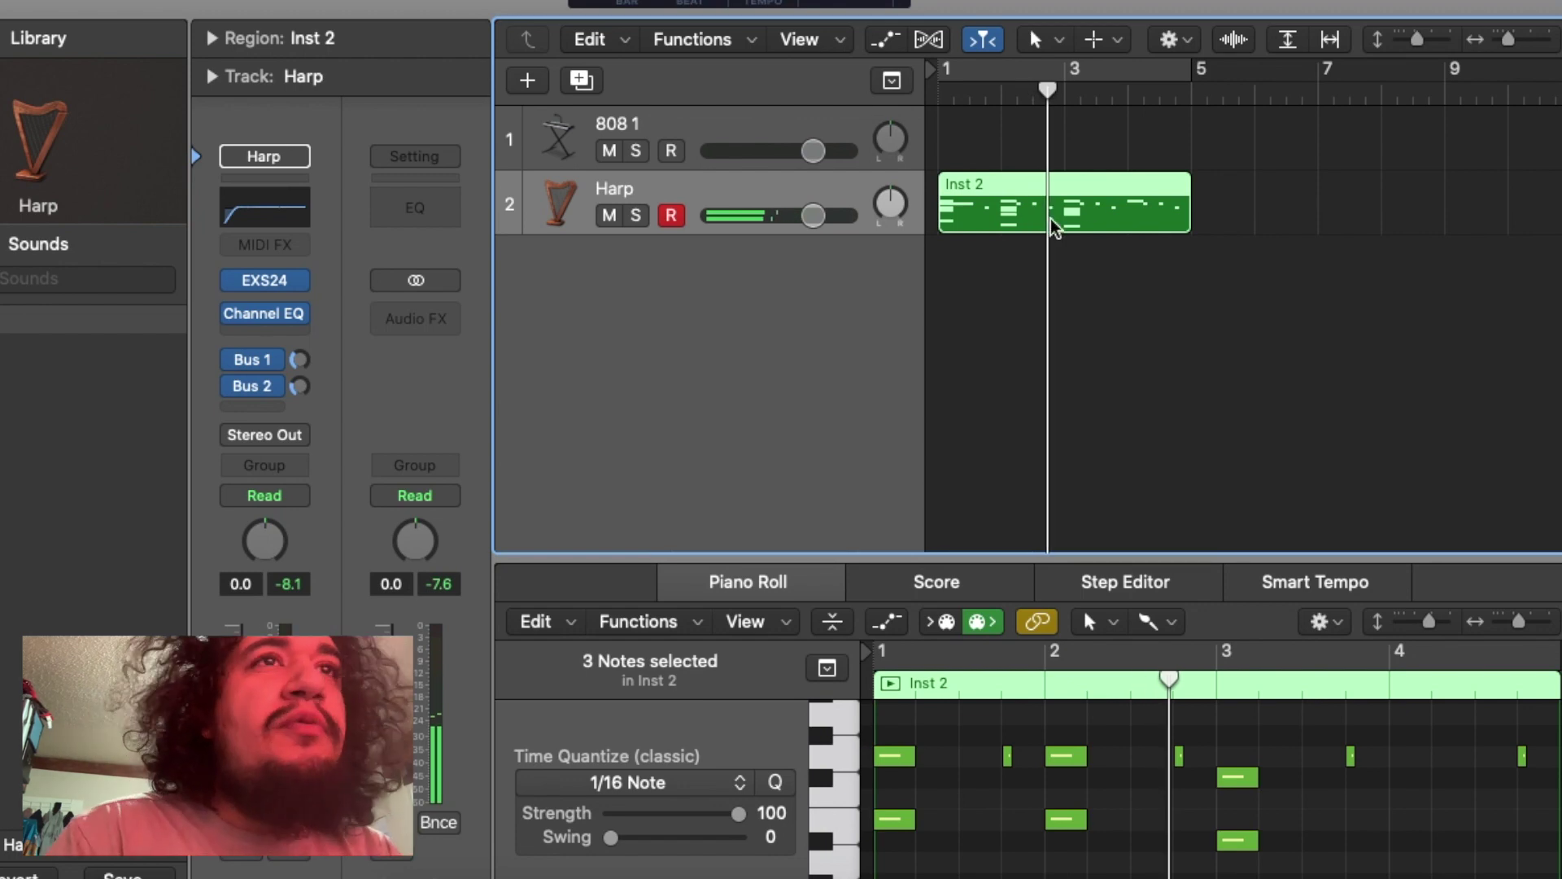
pyautogui.rightClick(970, 221)
pyautogui.click(1015, 244)
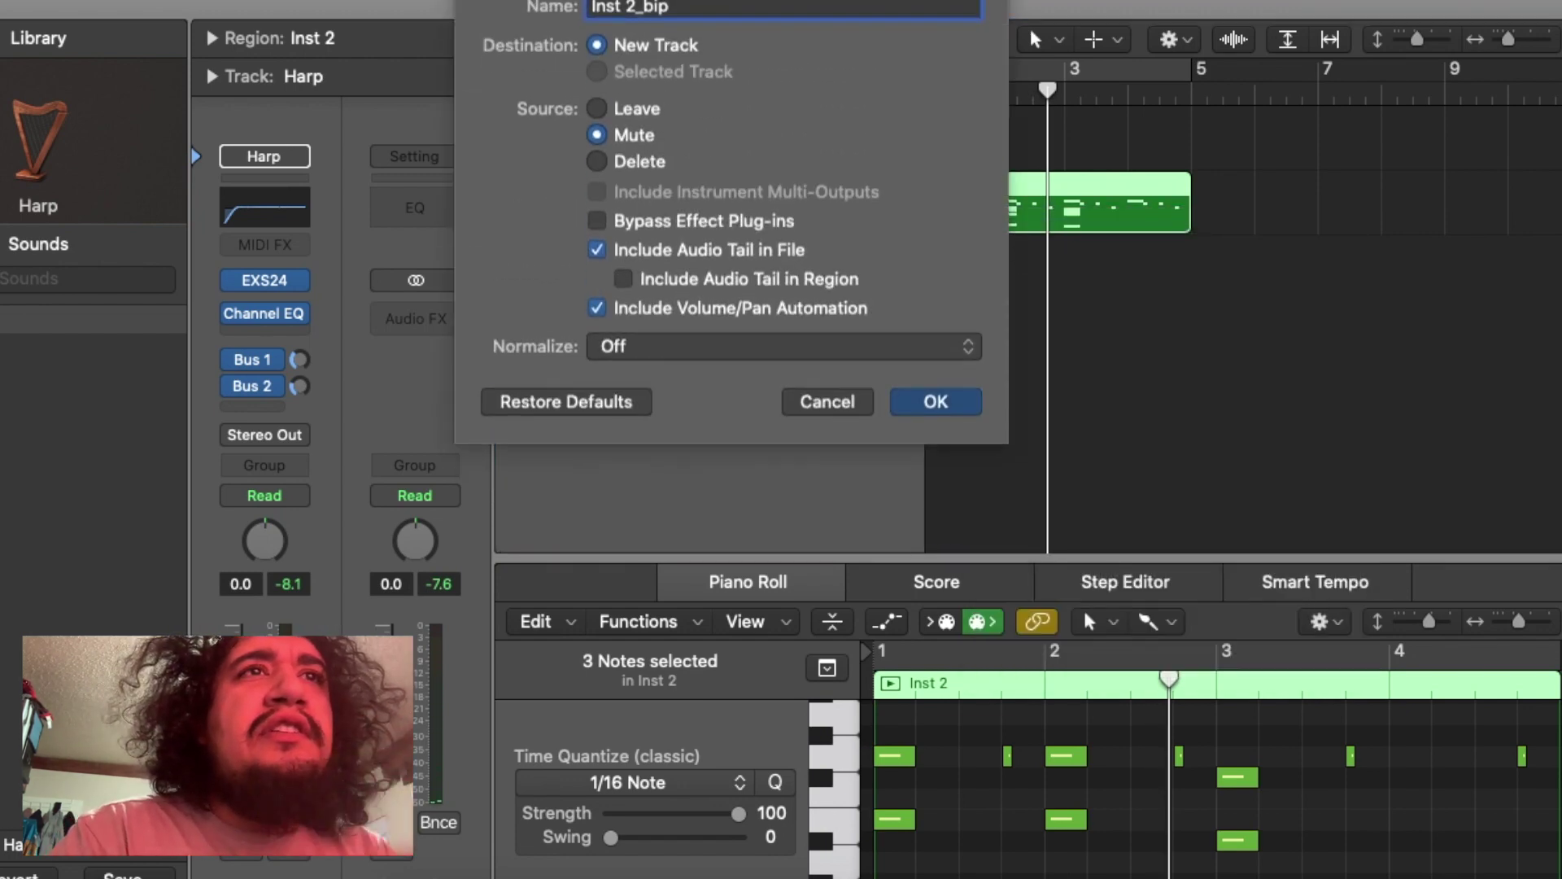
pyautogui.press('Return')
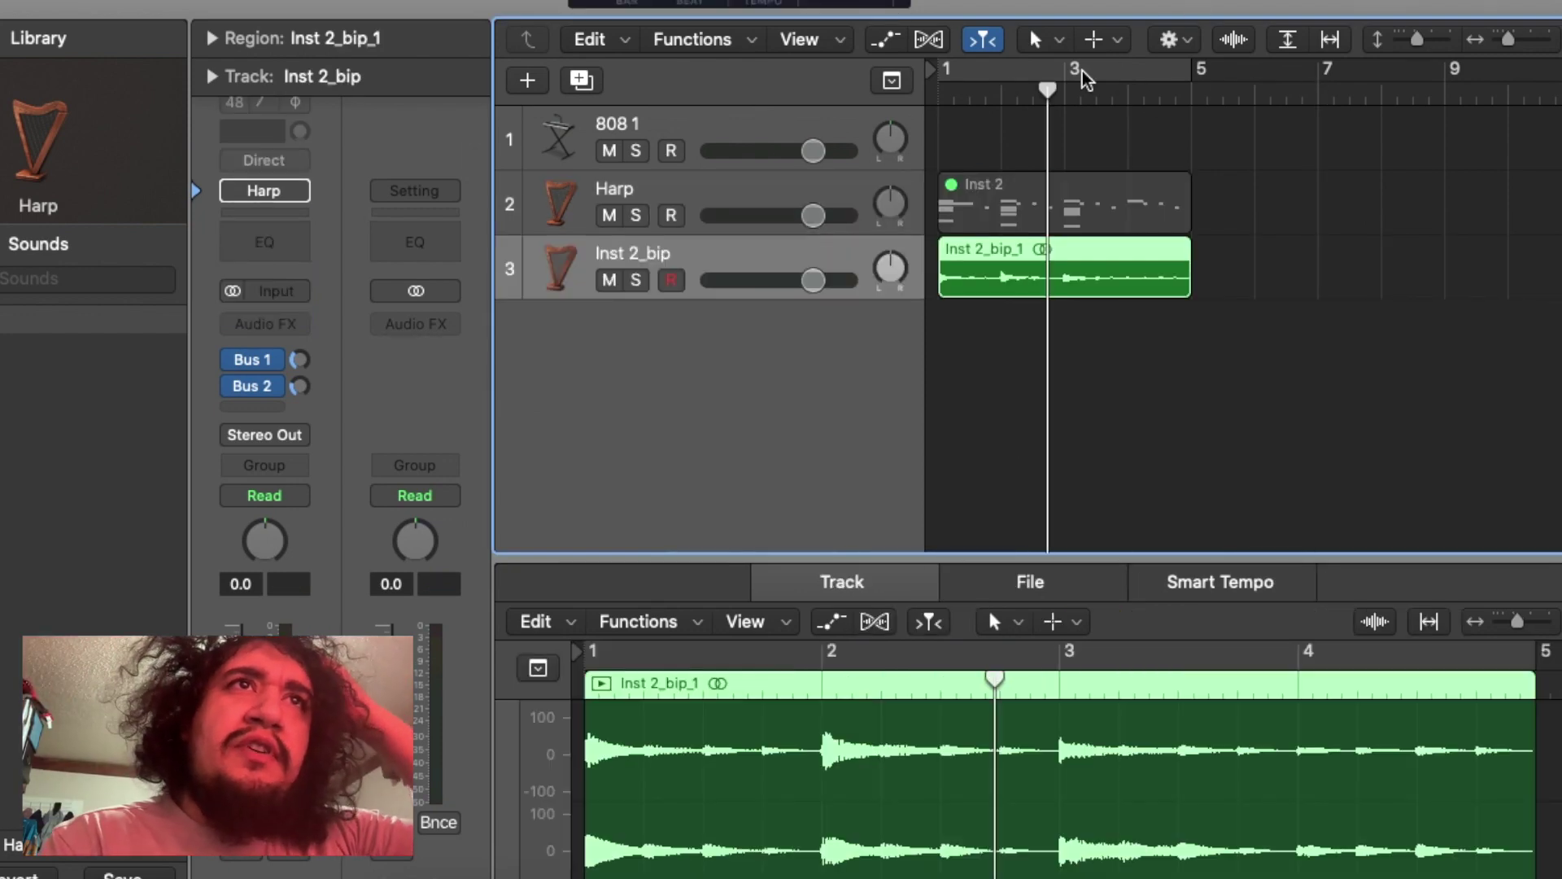
pyautogui.press('space')
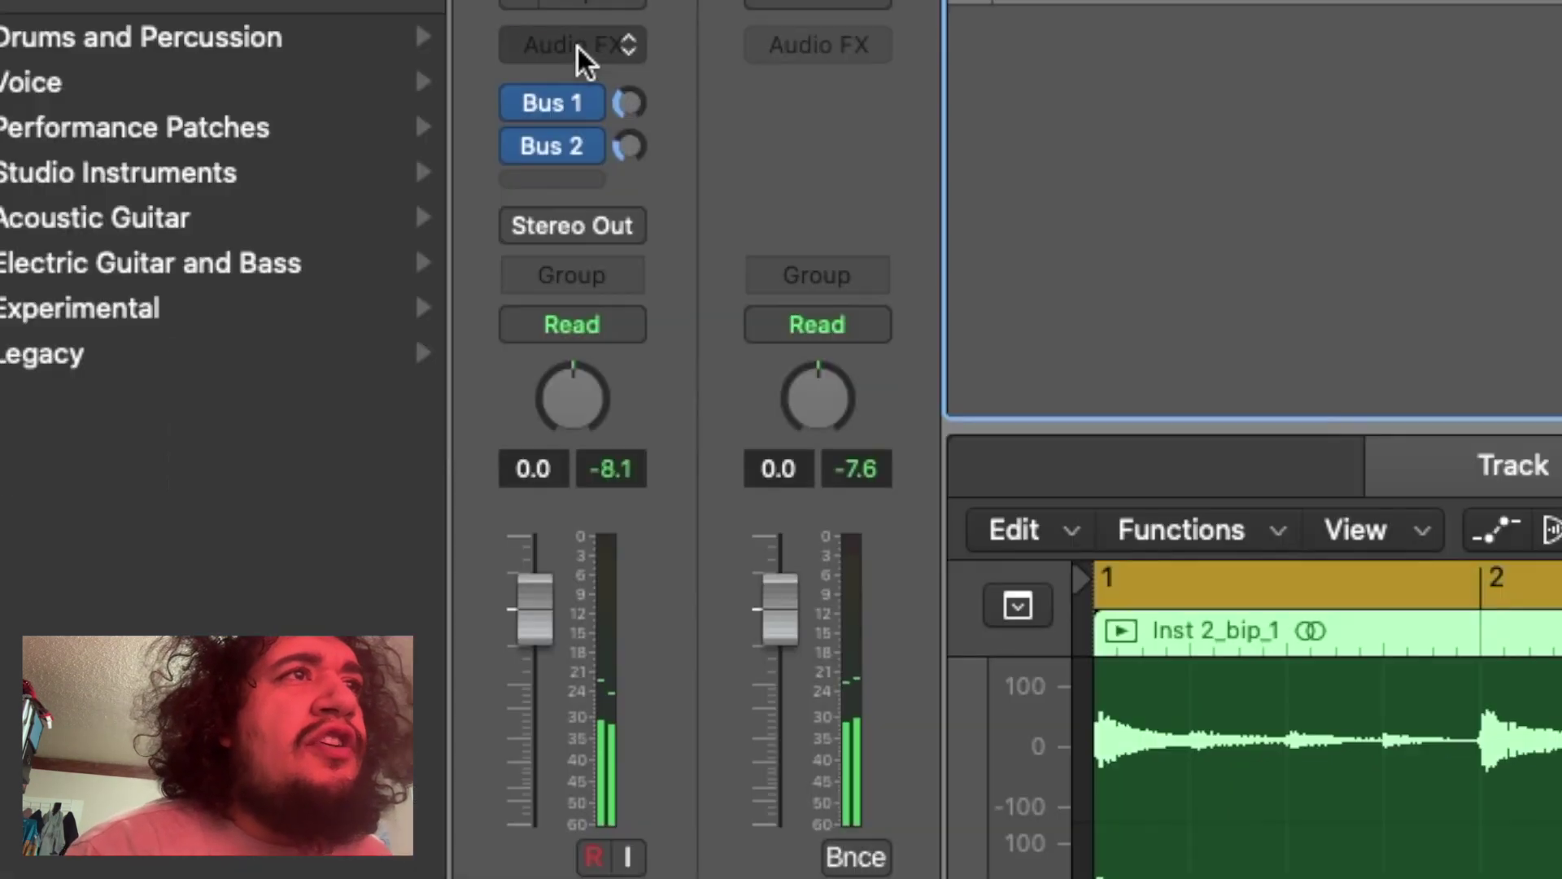
# - Insert a stereo Phat FX from Multi Effects on the Inst 2_bip track
pyautogui.click(264, 326)
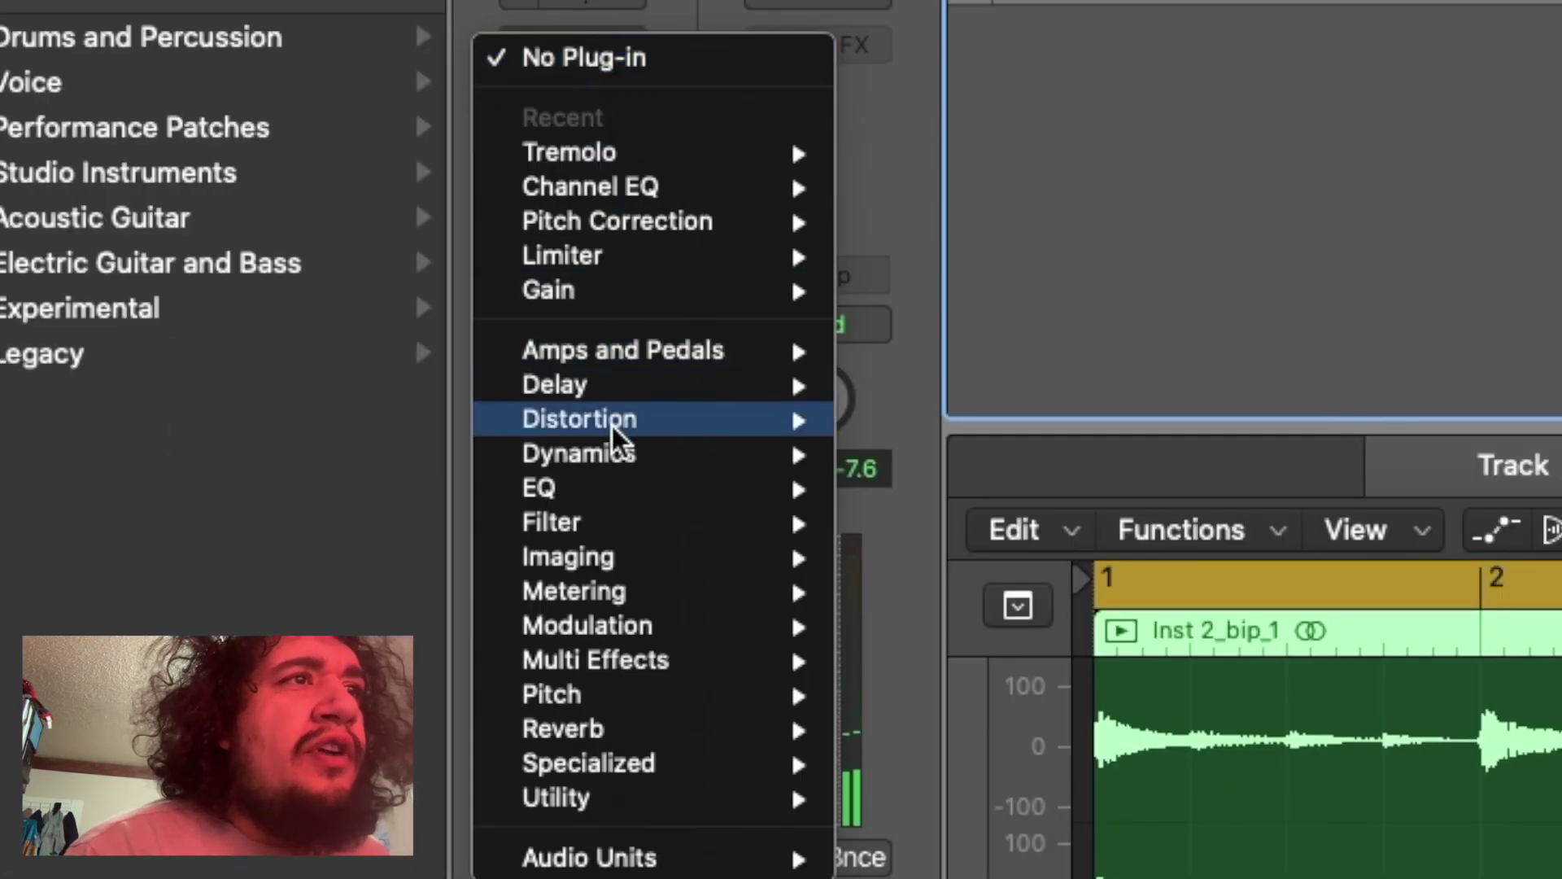
pyautogui.moveTo(621, 805)
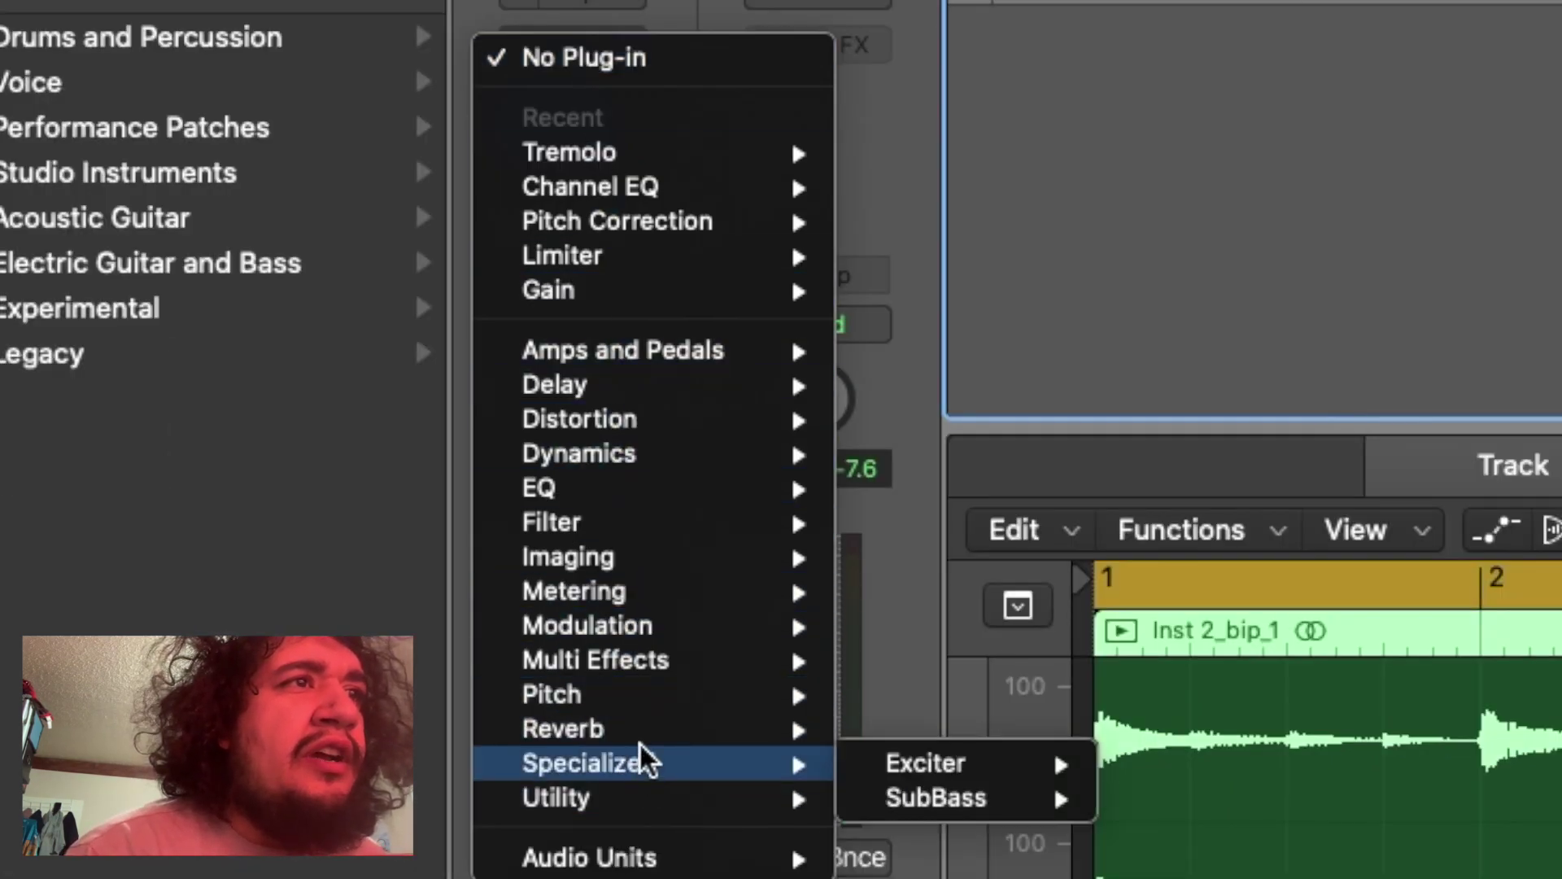
pyautogui.moveTo(673, 661)
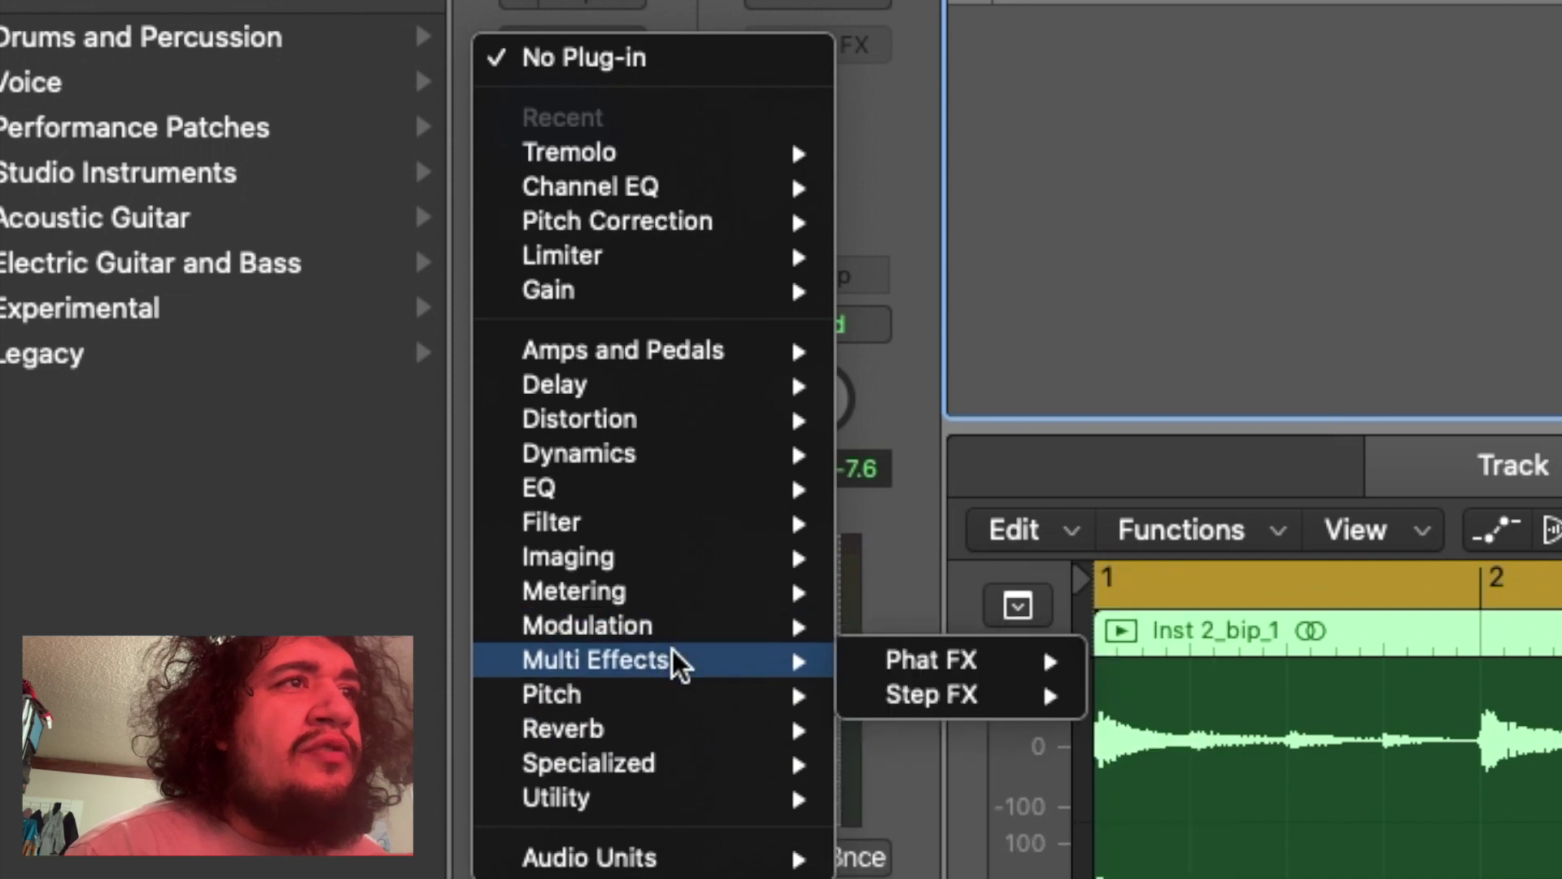
pyautogui.moveTo(889, 660)
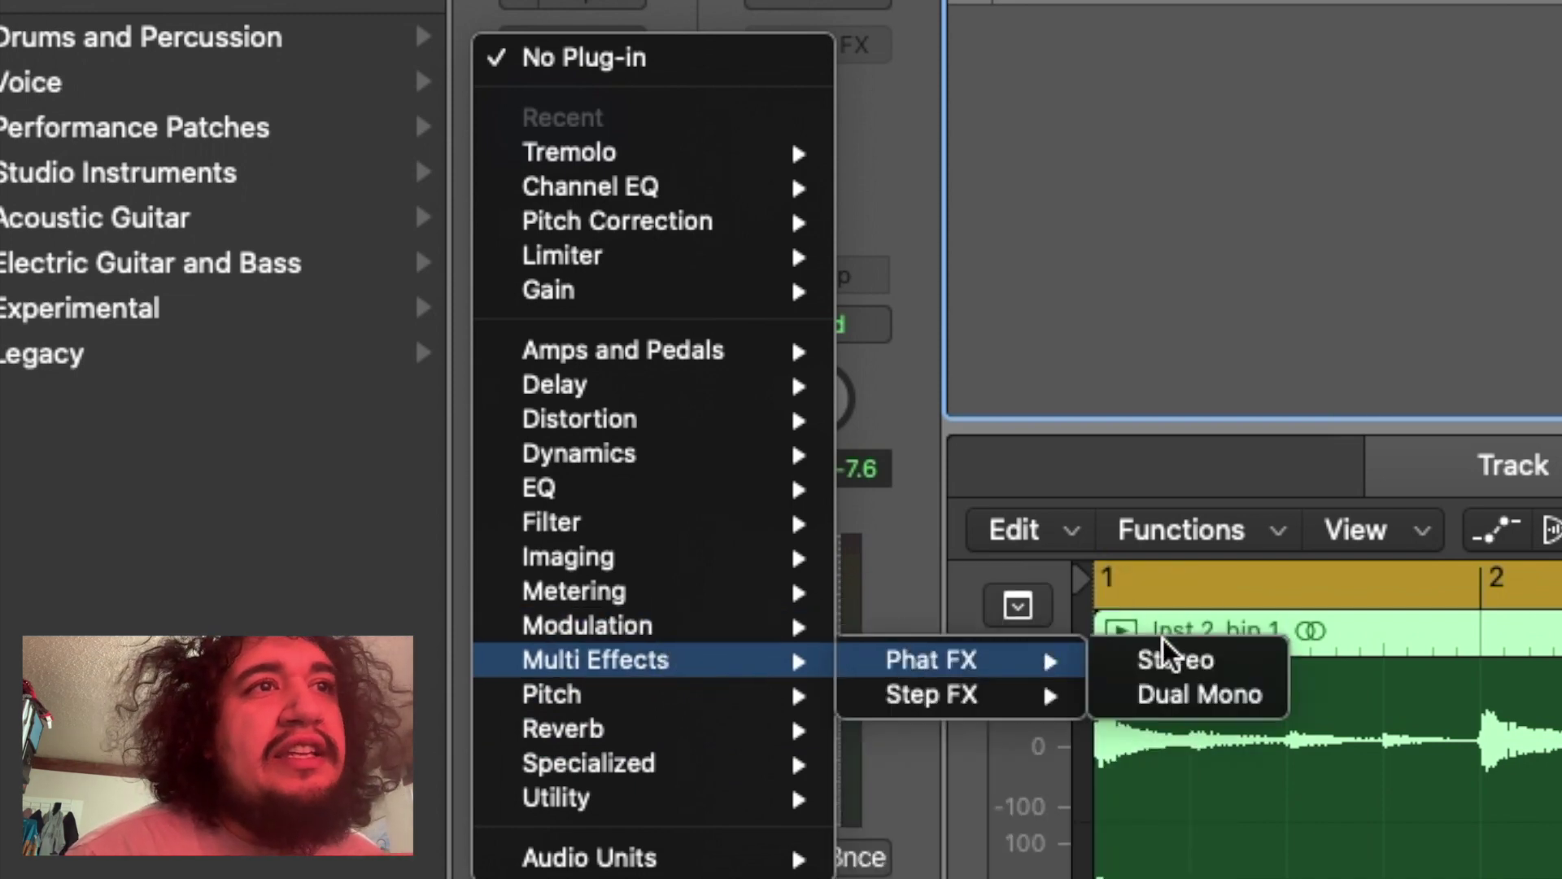
pyautogui.click(1171, 660)
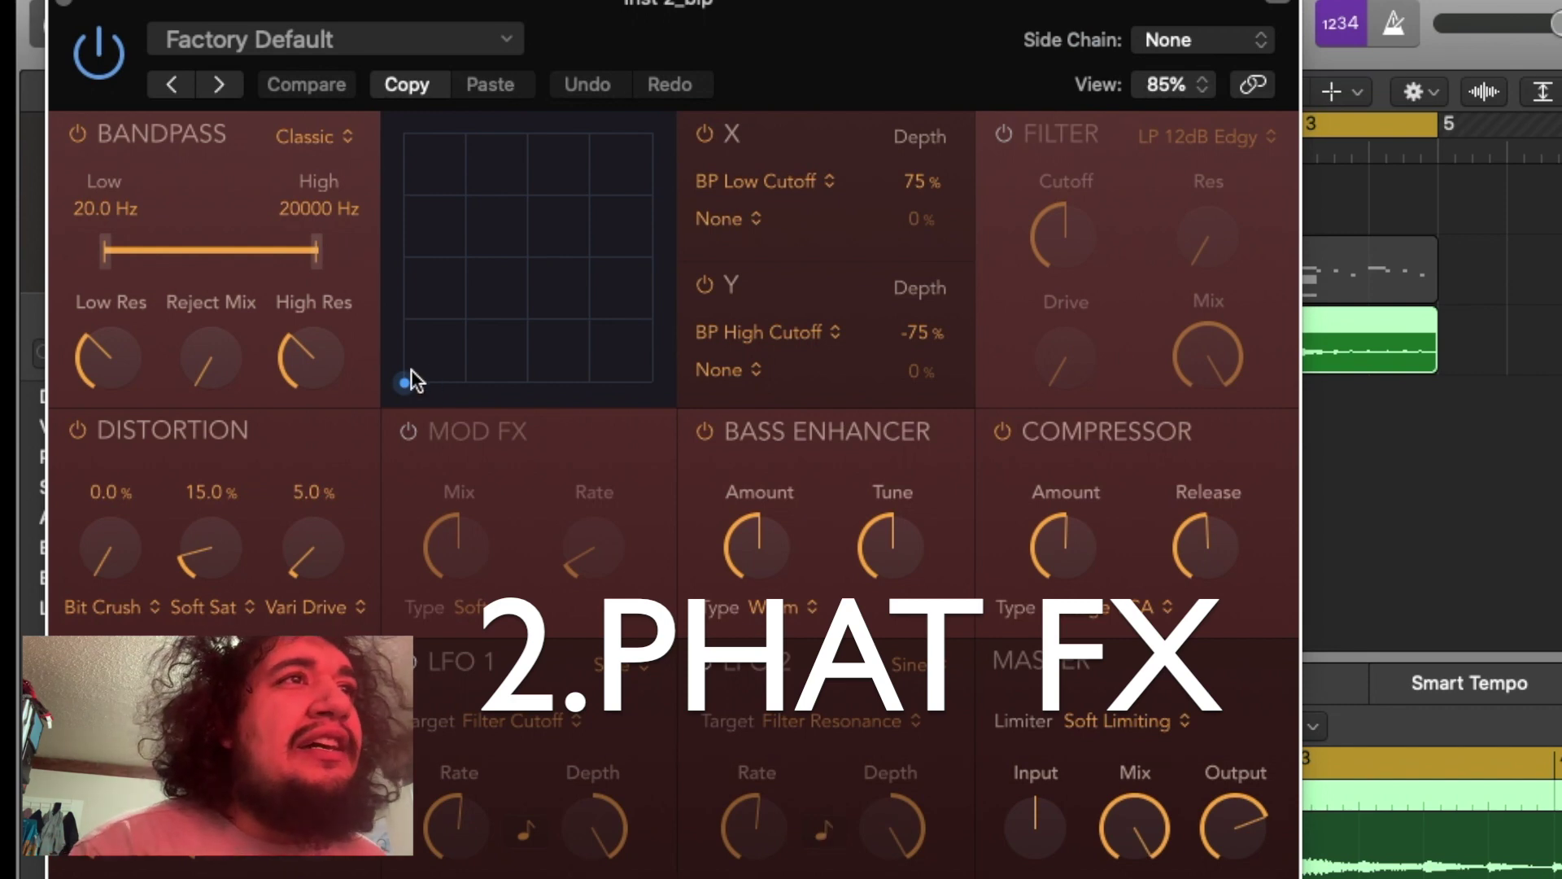
# - Audition Phat FX presets from Bigger Bass to Filthy Strings, then tweak Dirty Tube Wobble's X/Y pad
pyautogui.click(220, 90)
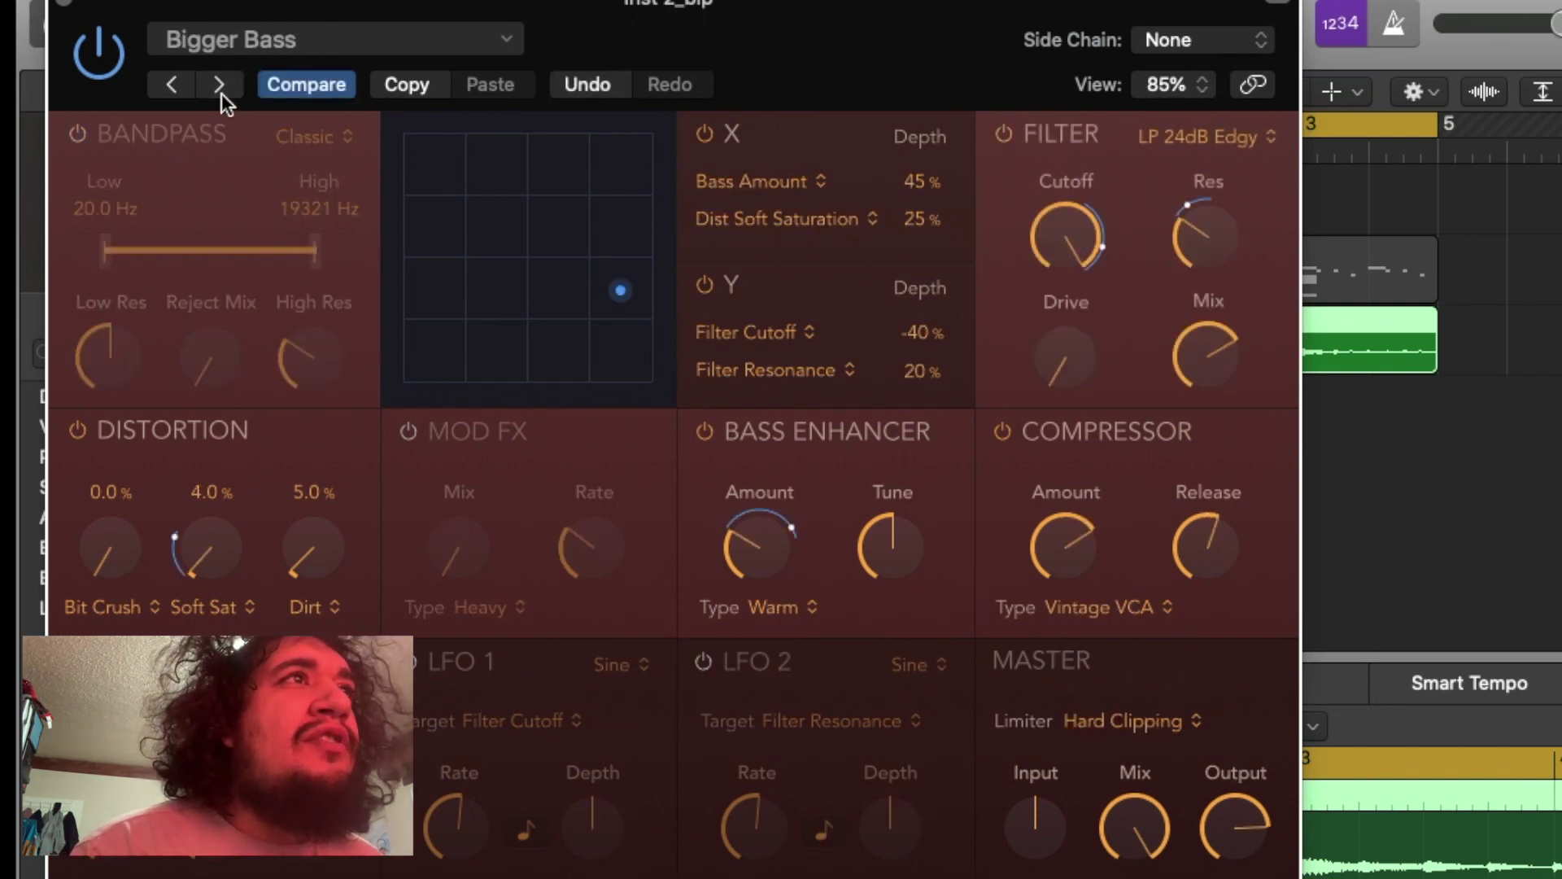
pyautogui.click(221, 91)
pyautogui.click(221, 91)
pyautogui.click(221, 91)
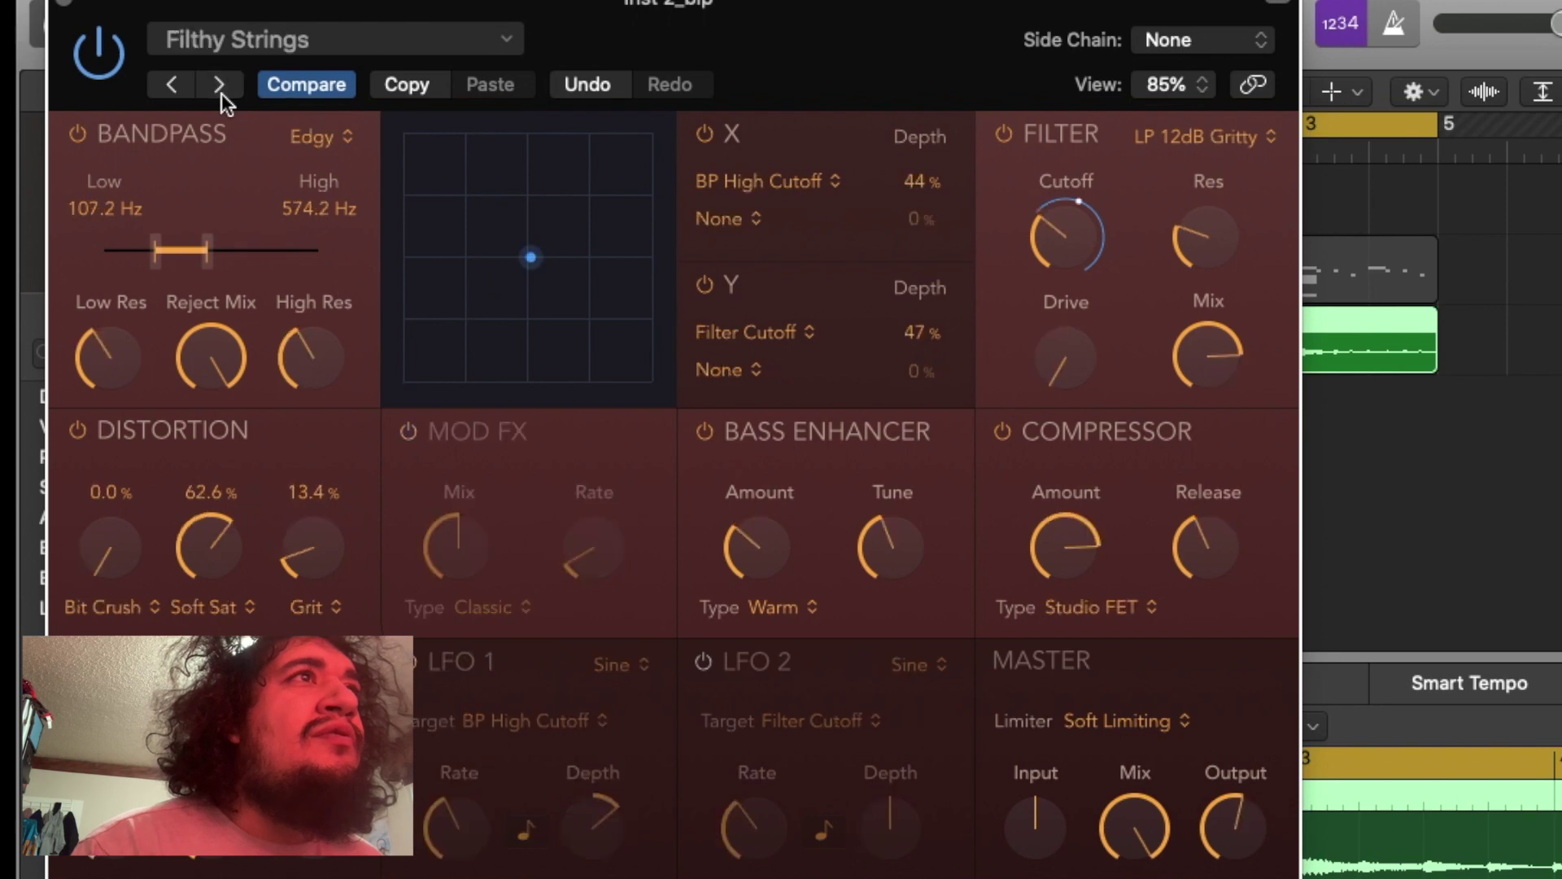
pyautogui.click(181, 91)
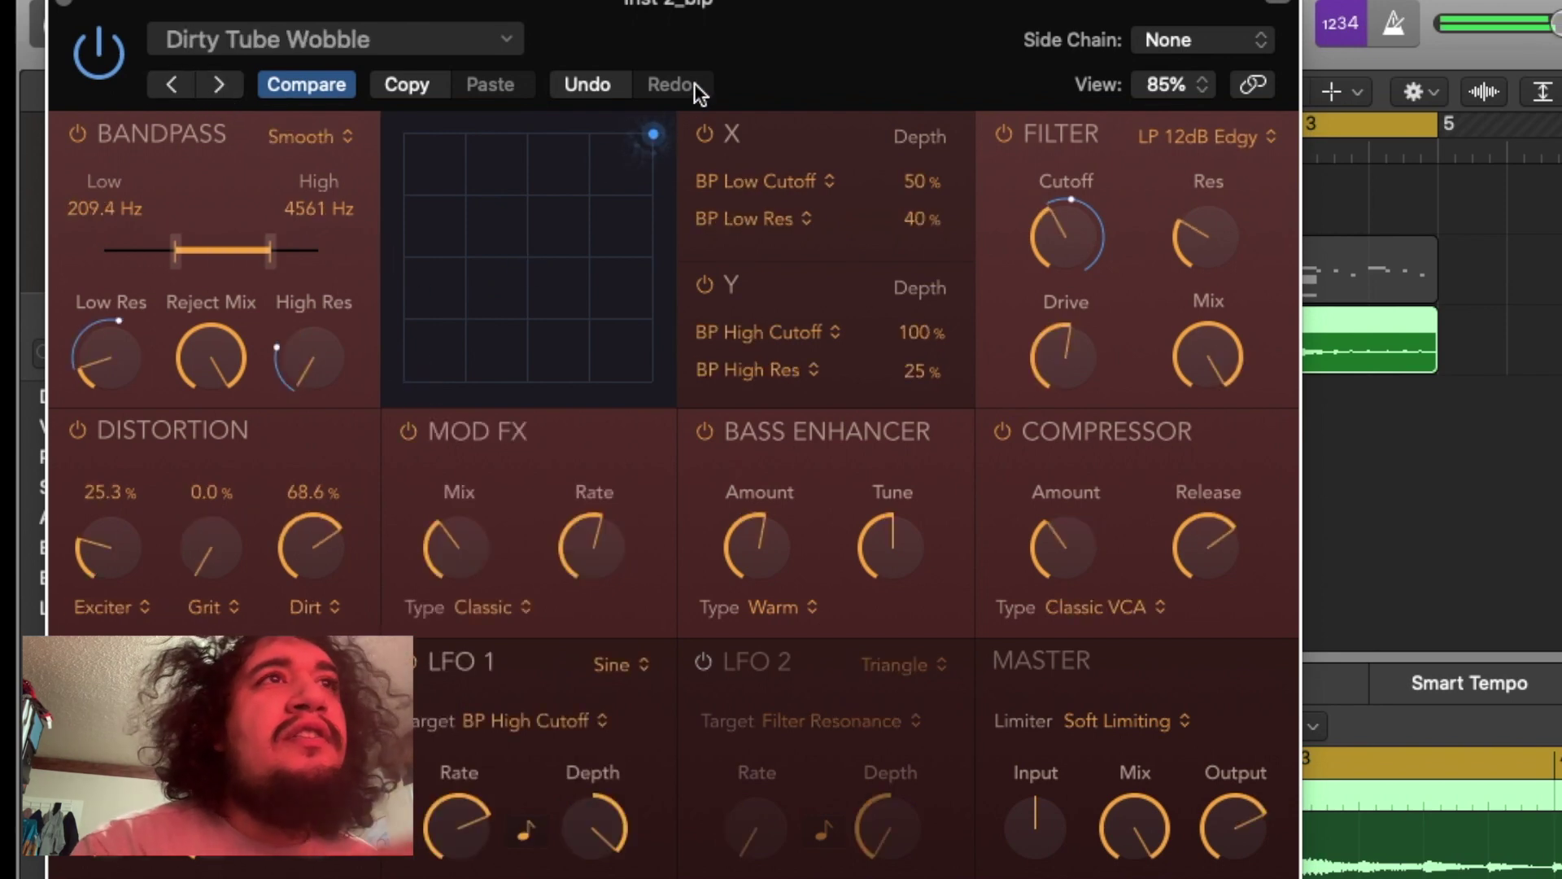
pyautogui.moveTo(625, 135); pyautogui.dragTo(643, 238)
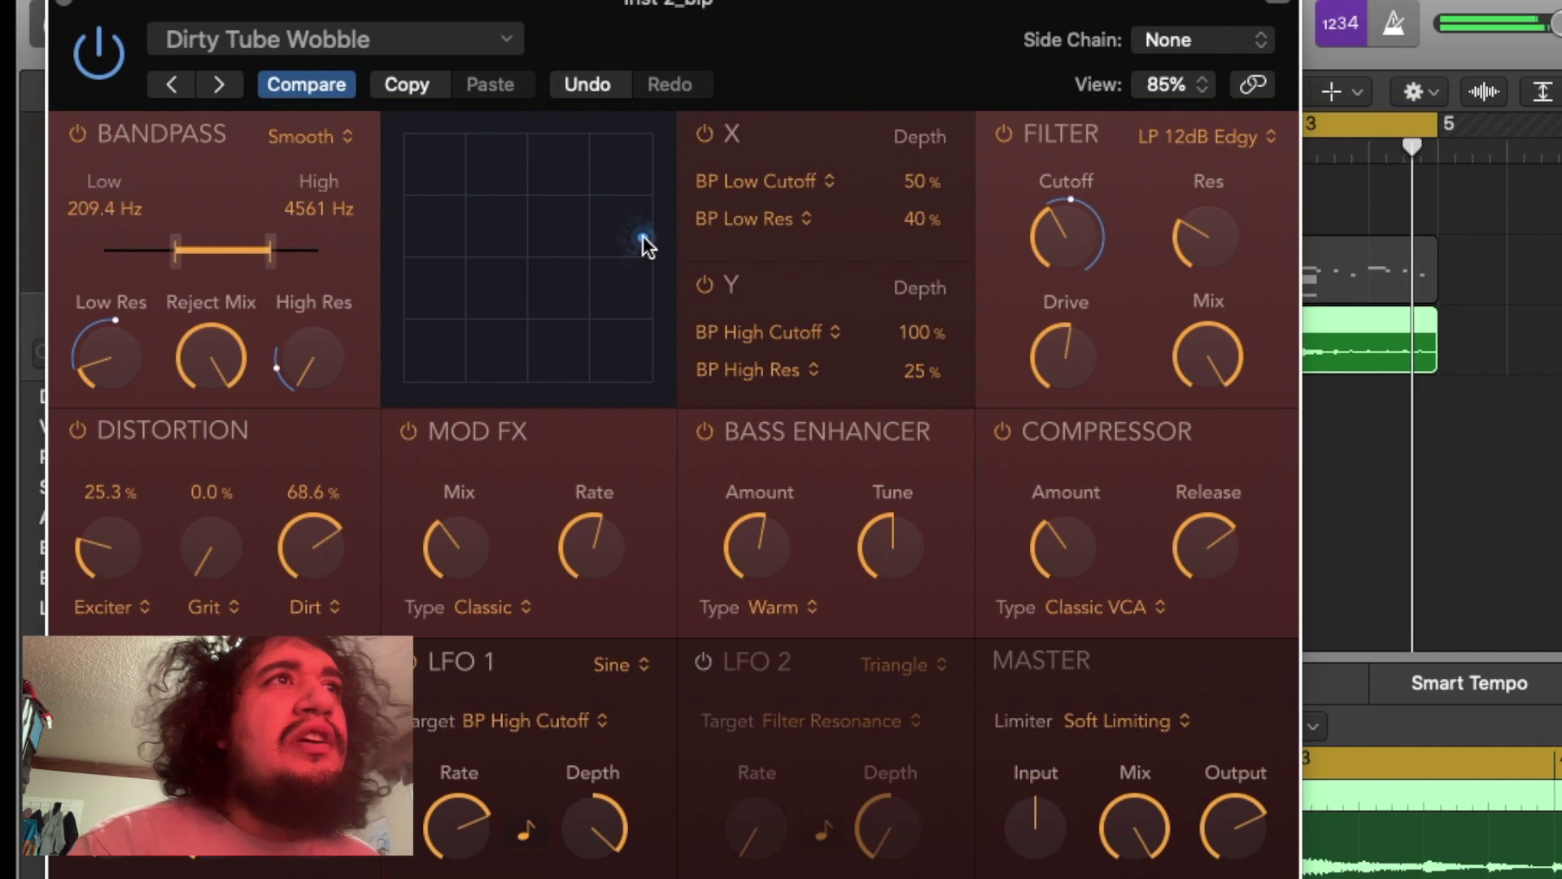
# - Step through presets to Massive Wobbly, adjust its X/Y modulation and mix, and close Phat FX
pyautogui.click(216, 81)
pyautogui.click(216, 85)
pyautogui.click(216, 85)
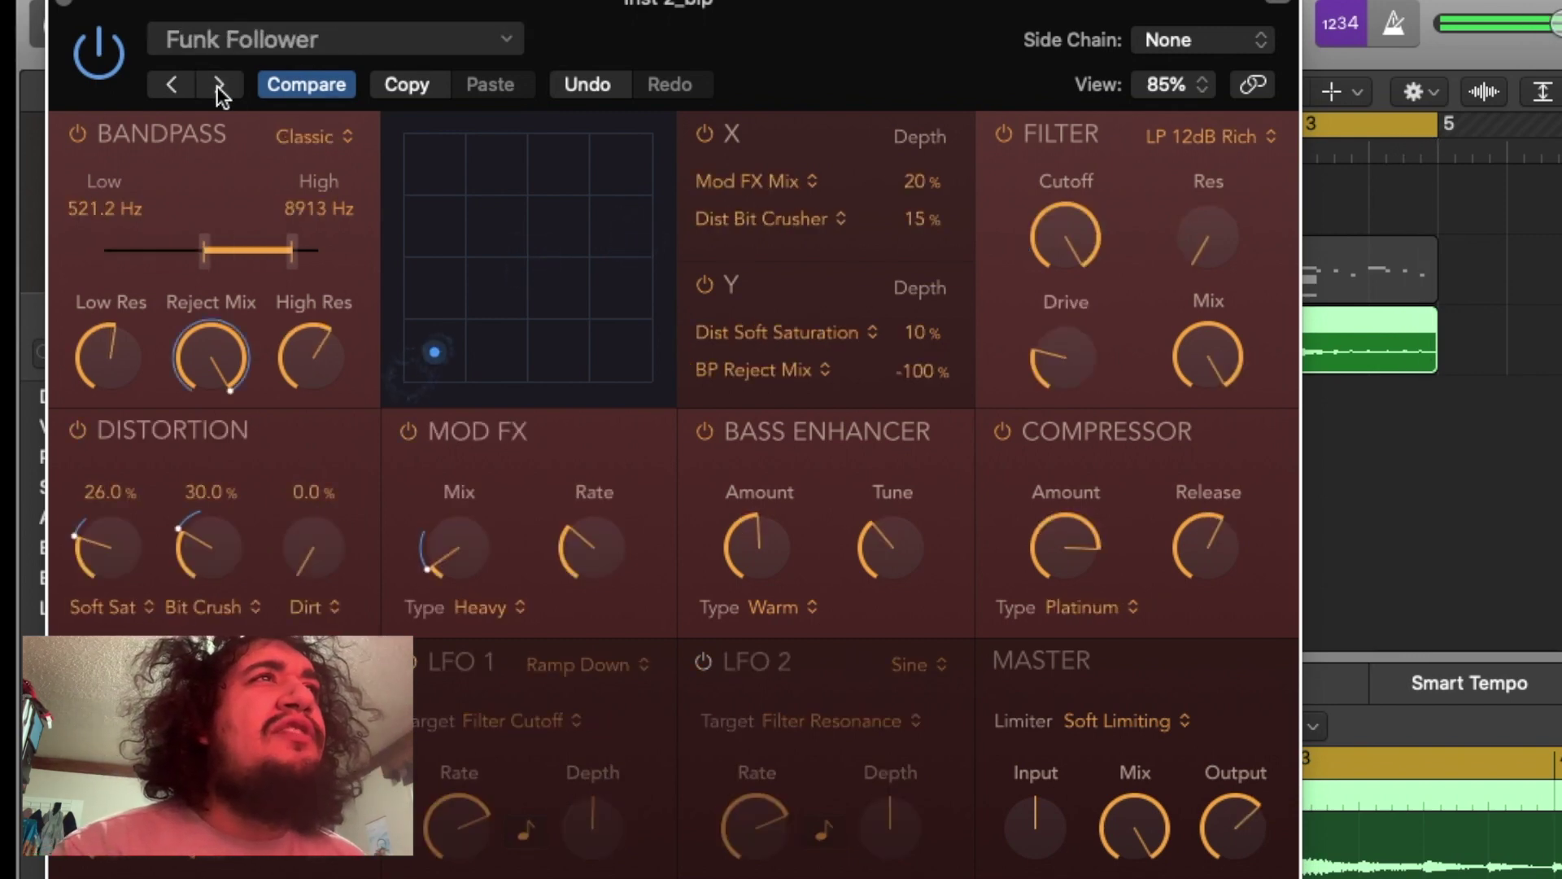
pyautogui.click(216, 85)
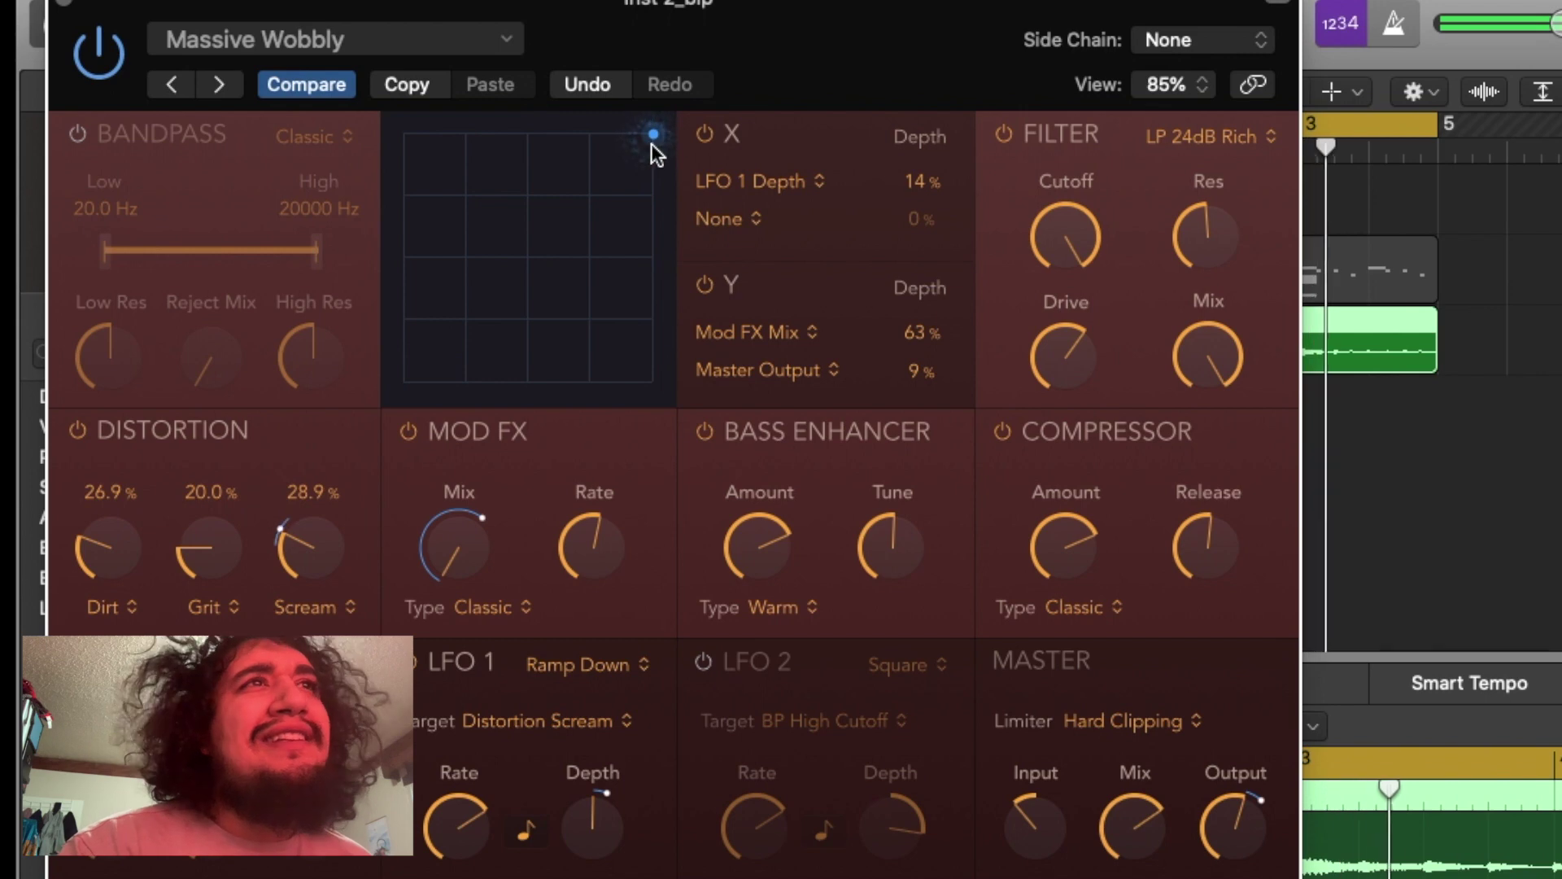
pyautogui.moveTo(651, 140)
pyautogui.mouseDown()
pyautogui.moveTo(402, 123)
pyautogui.moveTo(404, 381)
pyautogui.moveTo(394, 286)
pyautogui.moveTo(599, 237)
pyautogui.moveTo(633, 262)
pyautogui.mouseUp()
pyautogui.moveTo(675, 338); pyautogui.dragTo(597, 159)
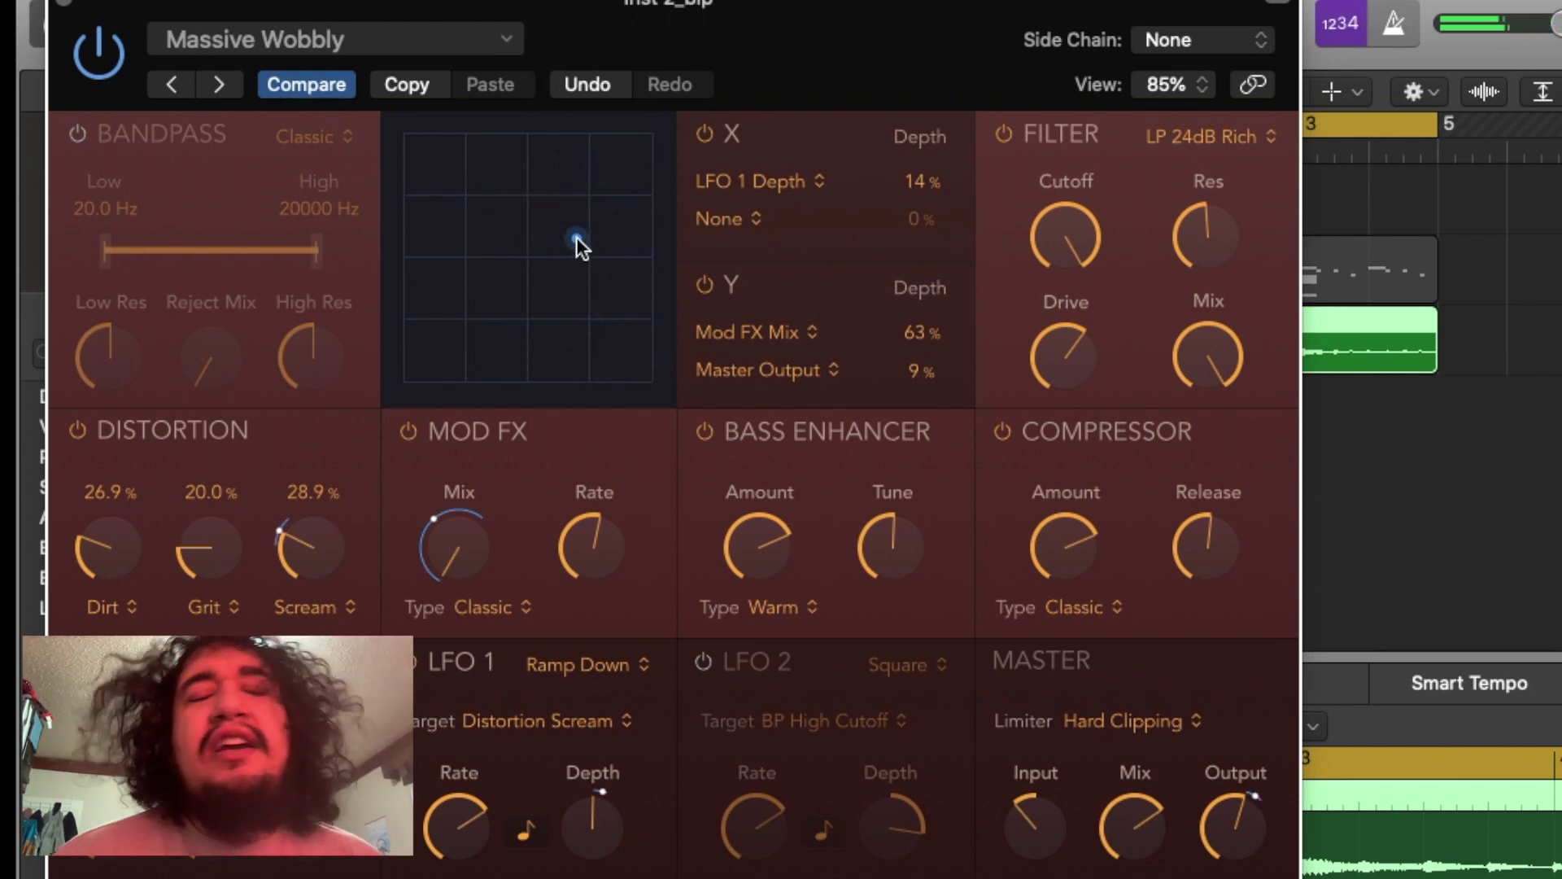
pyautogui.click(65, 3)
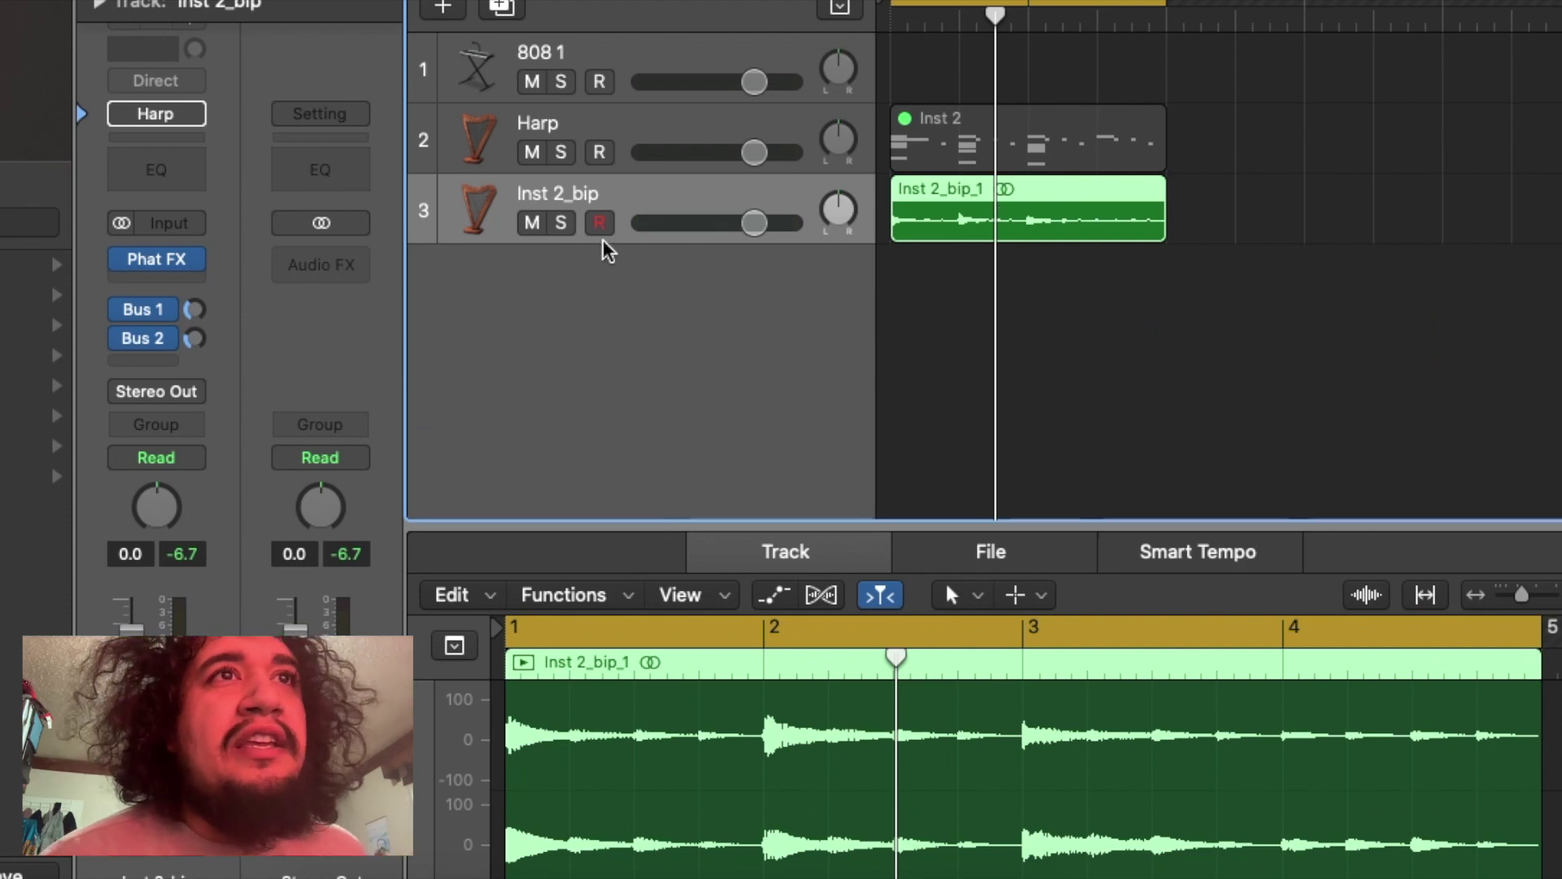
# - Remove Phat FX from Inst 2_bip and insert a stereo Pitch Correction plugin in its place
pyautogui.click(208, 274)
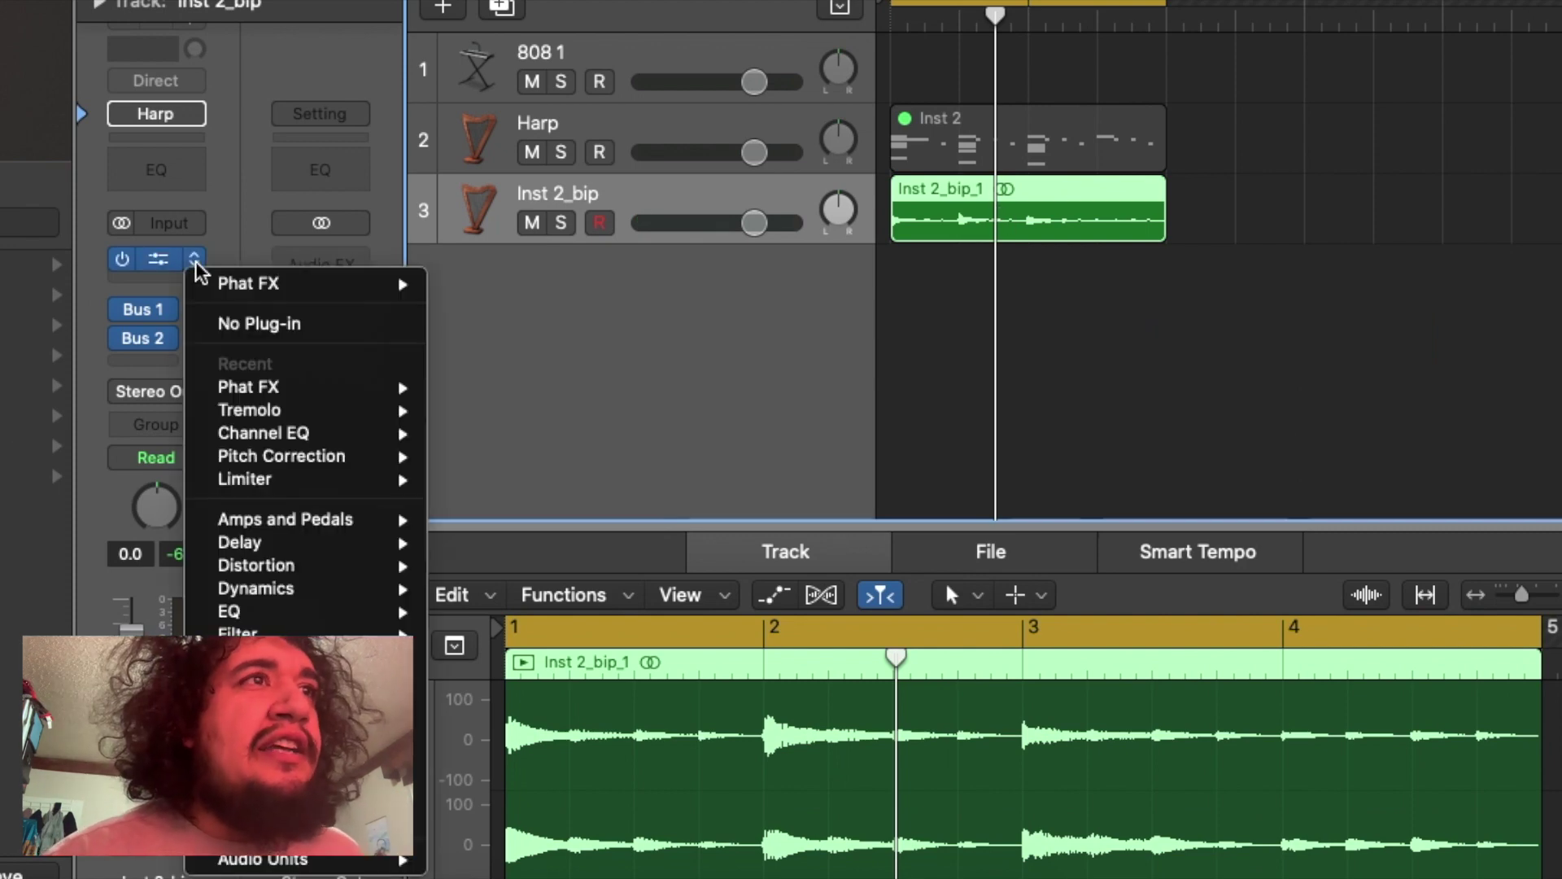
pyautogui.click(232, 322)
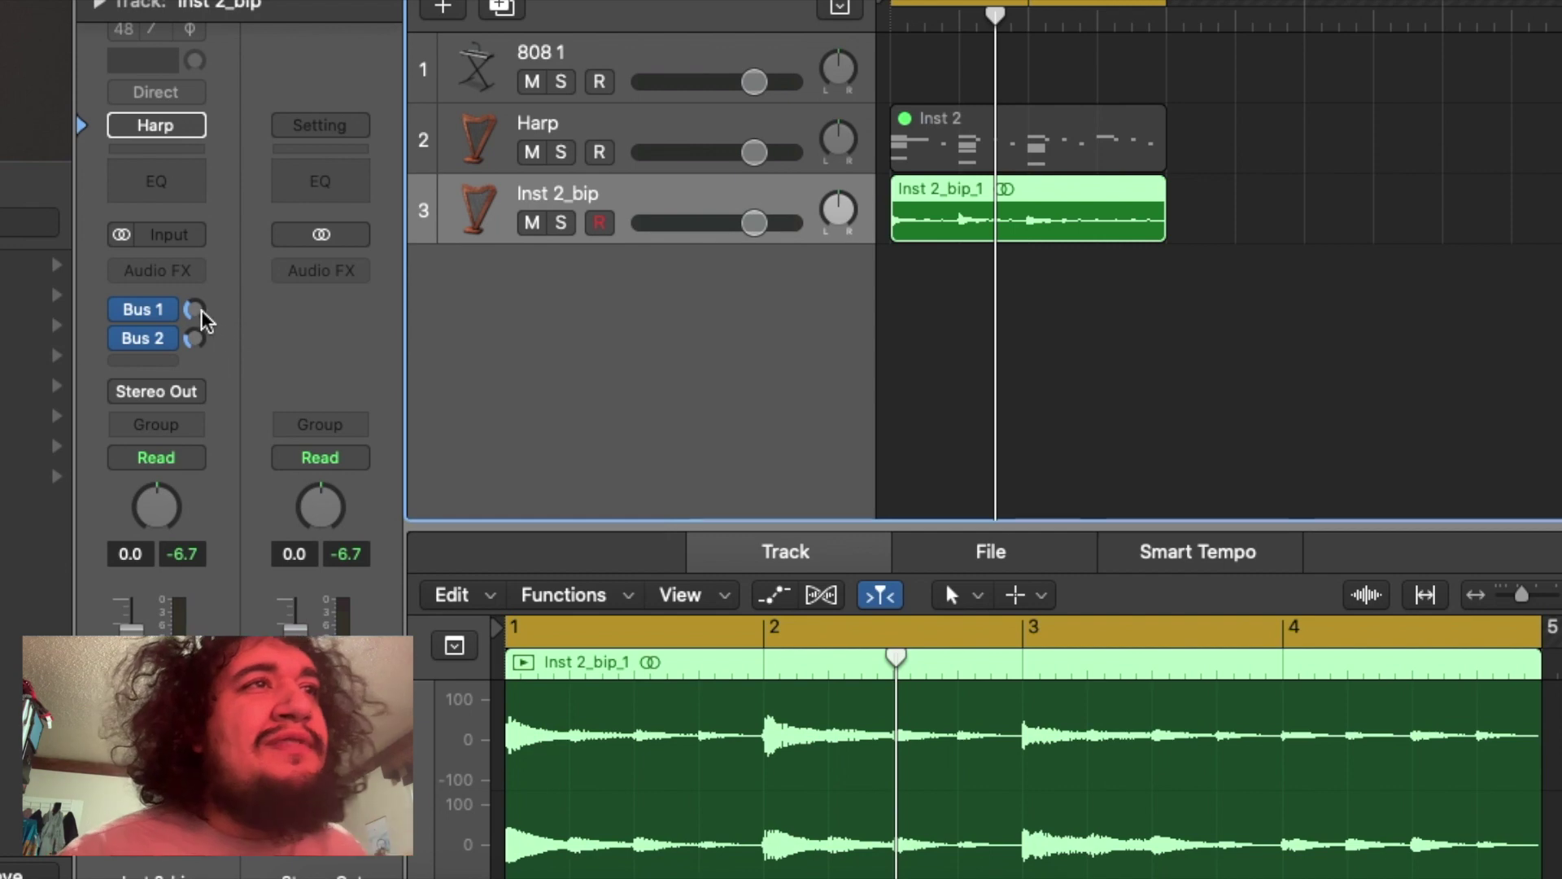
pyautogui.click(194, 275)
pyautogui.moveTo(573, 521)
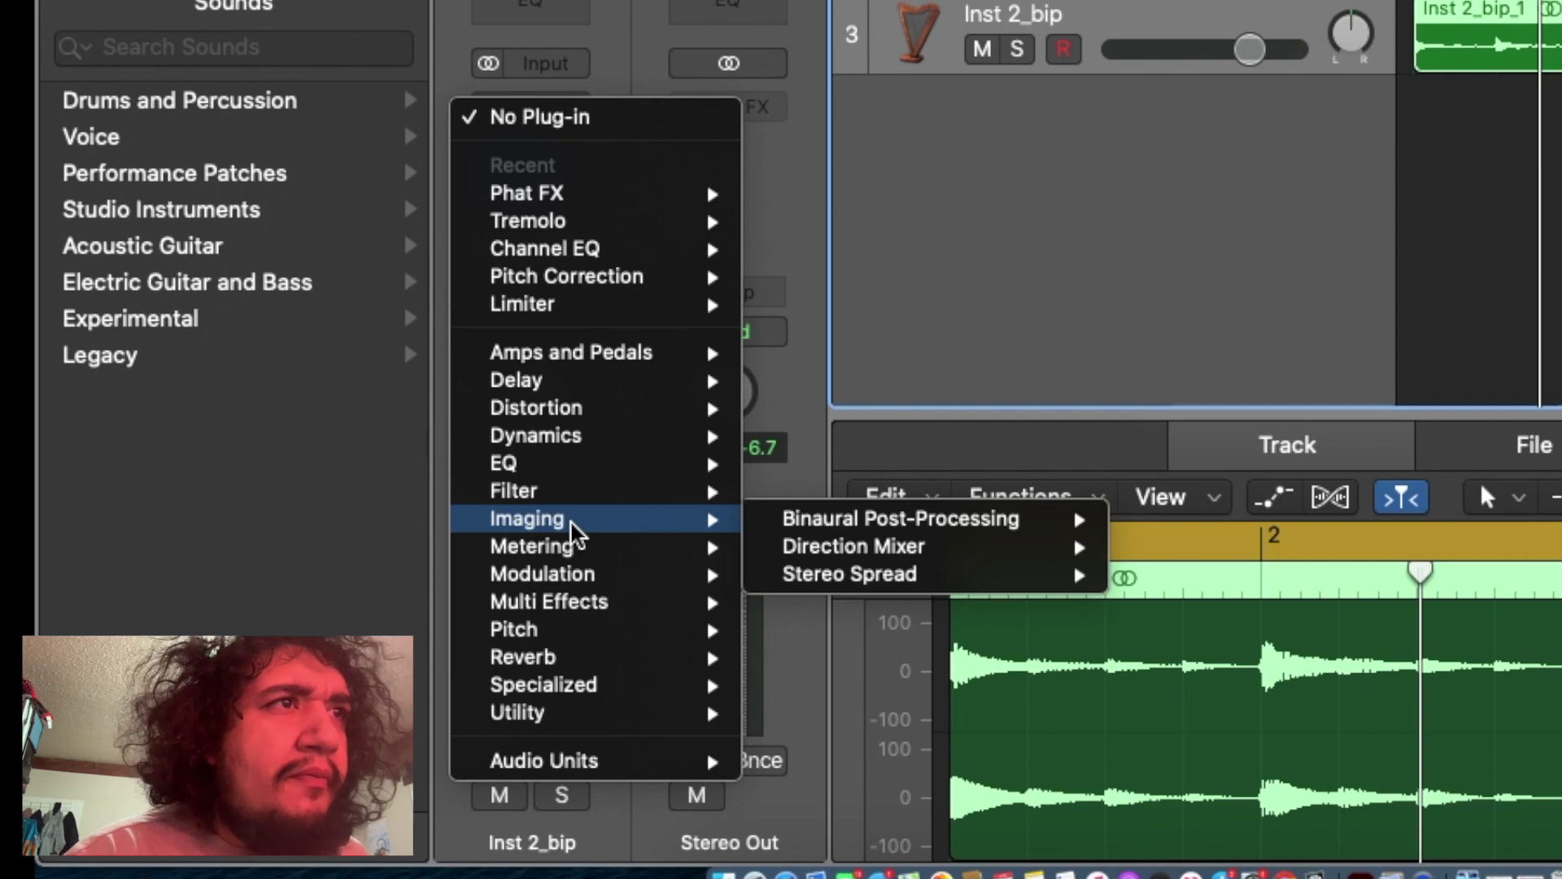
pyautogui.moveTo(643, 631)
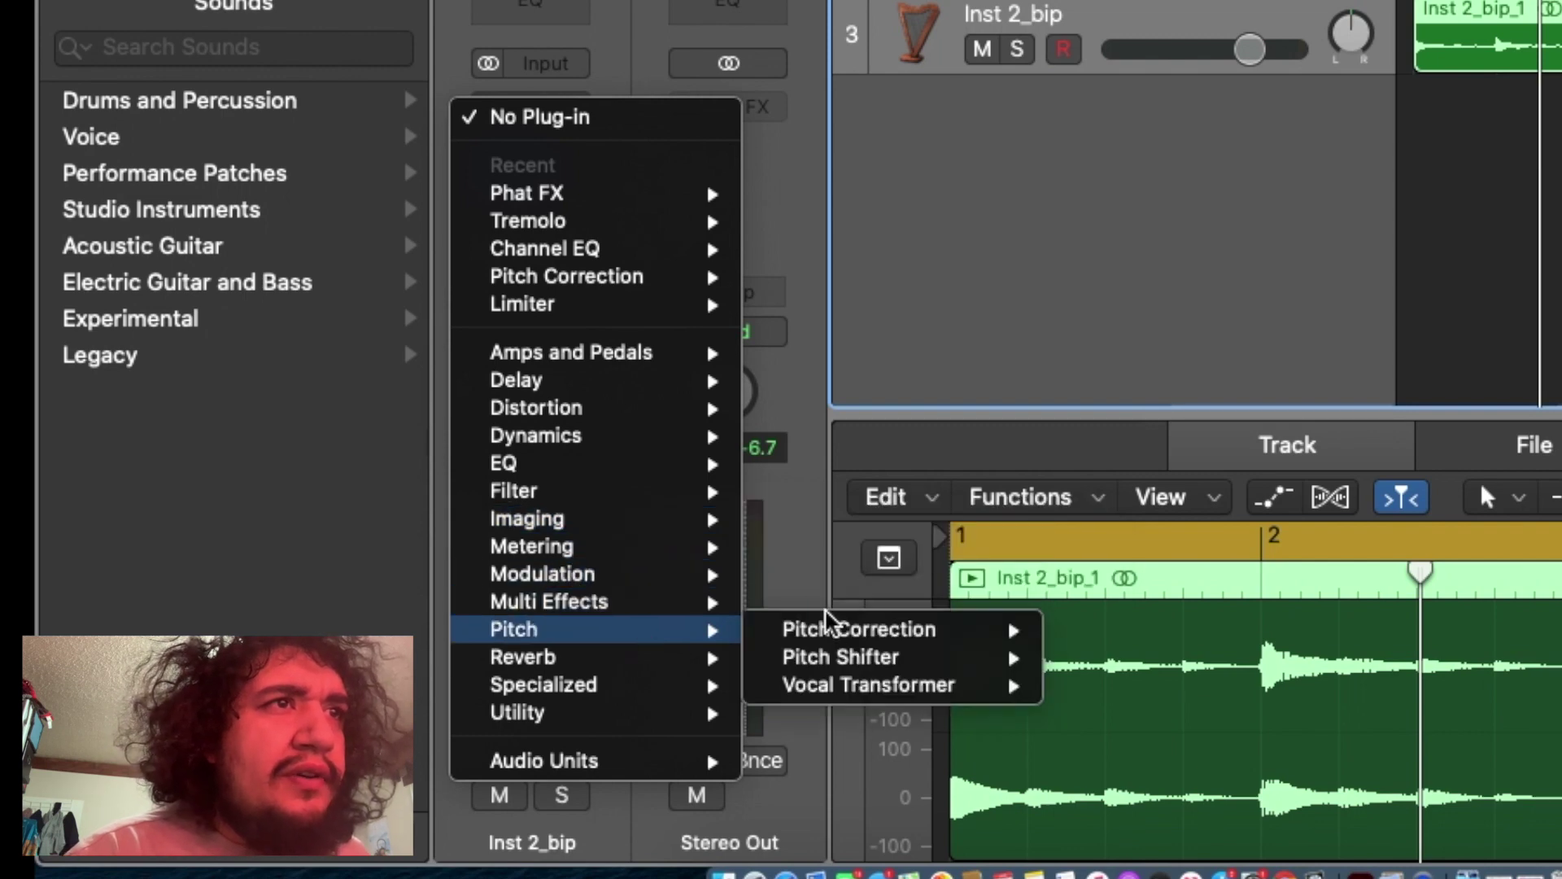
pyautogui.moveTo(1009, 633)
pyautogui.click(806, 737)
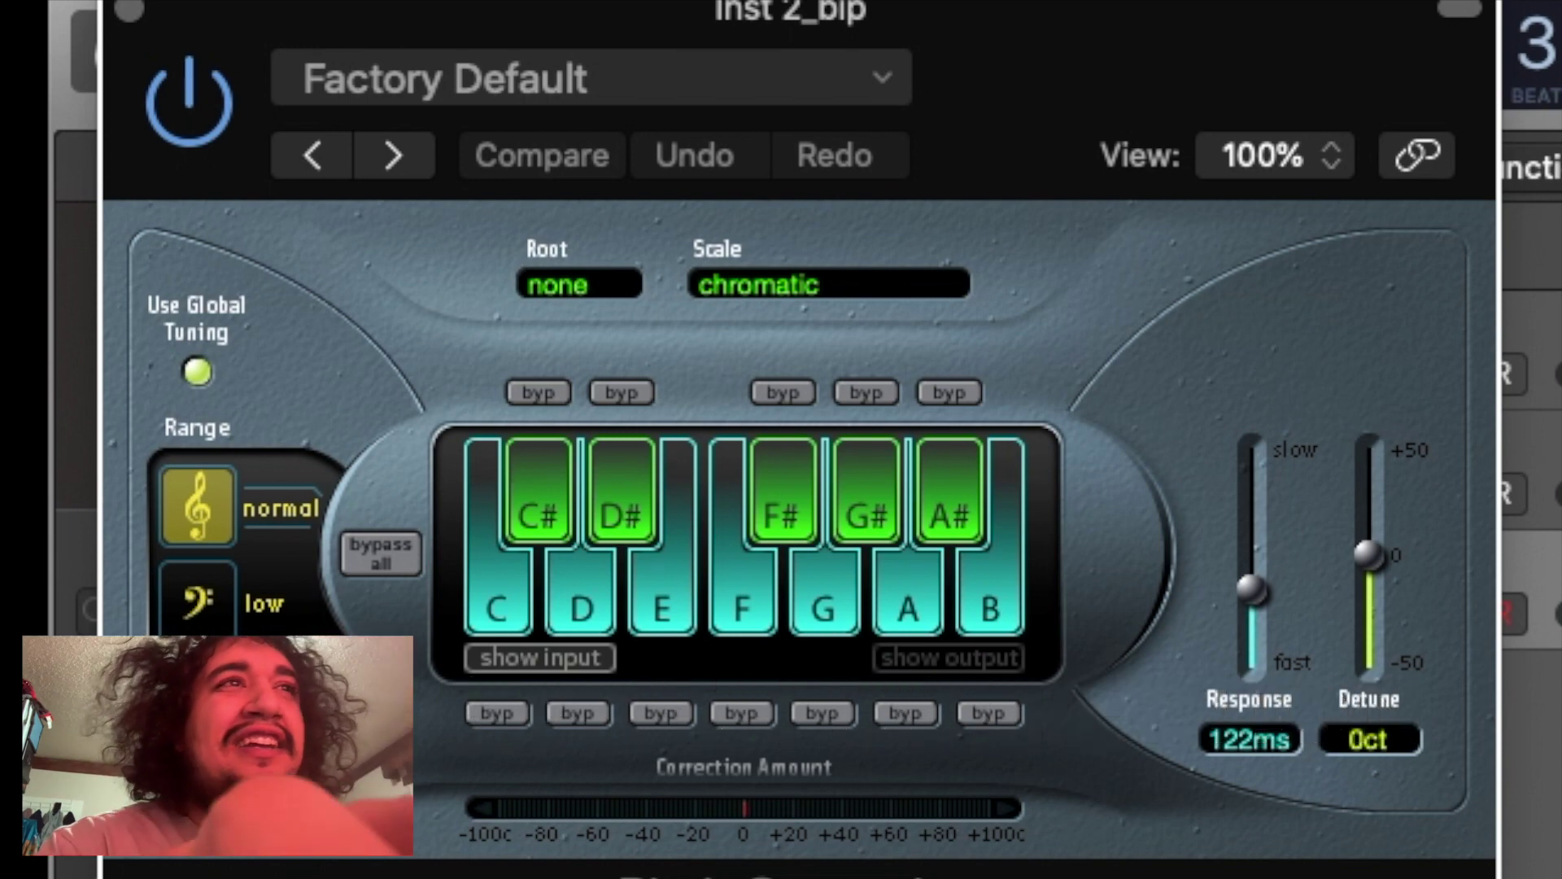
# - Push Pitch Correction Response to 999 ms, compare with bypass, then lower it to 26.0 ms
pyautogui.moveTo(1256, 602); pyautogui.dragTo(1254, 449)
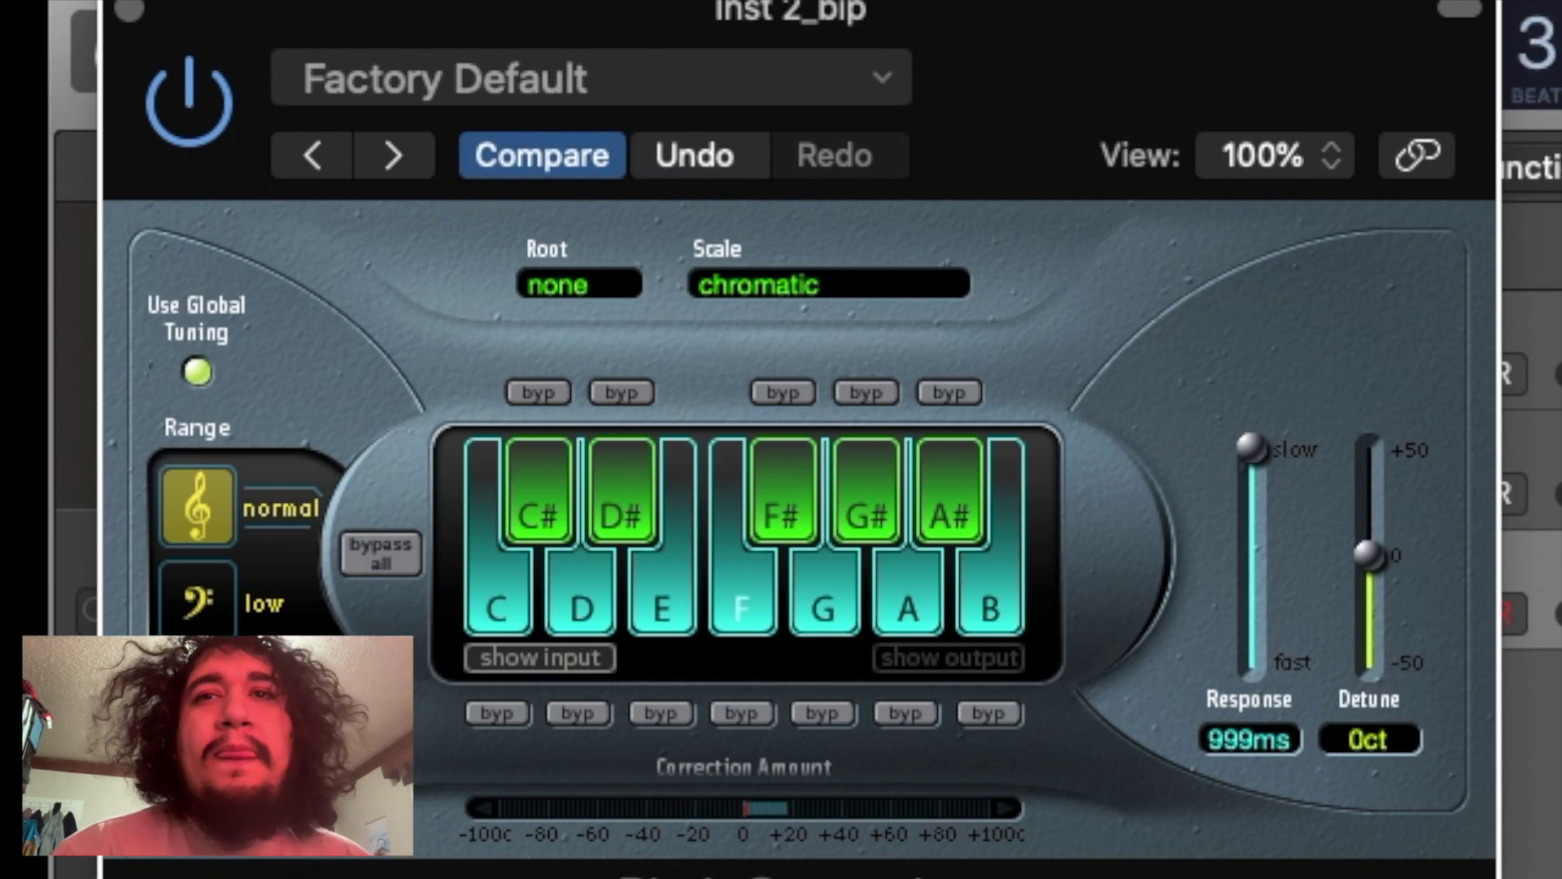
pyautogui.click(169, 129)
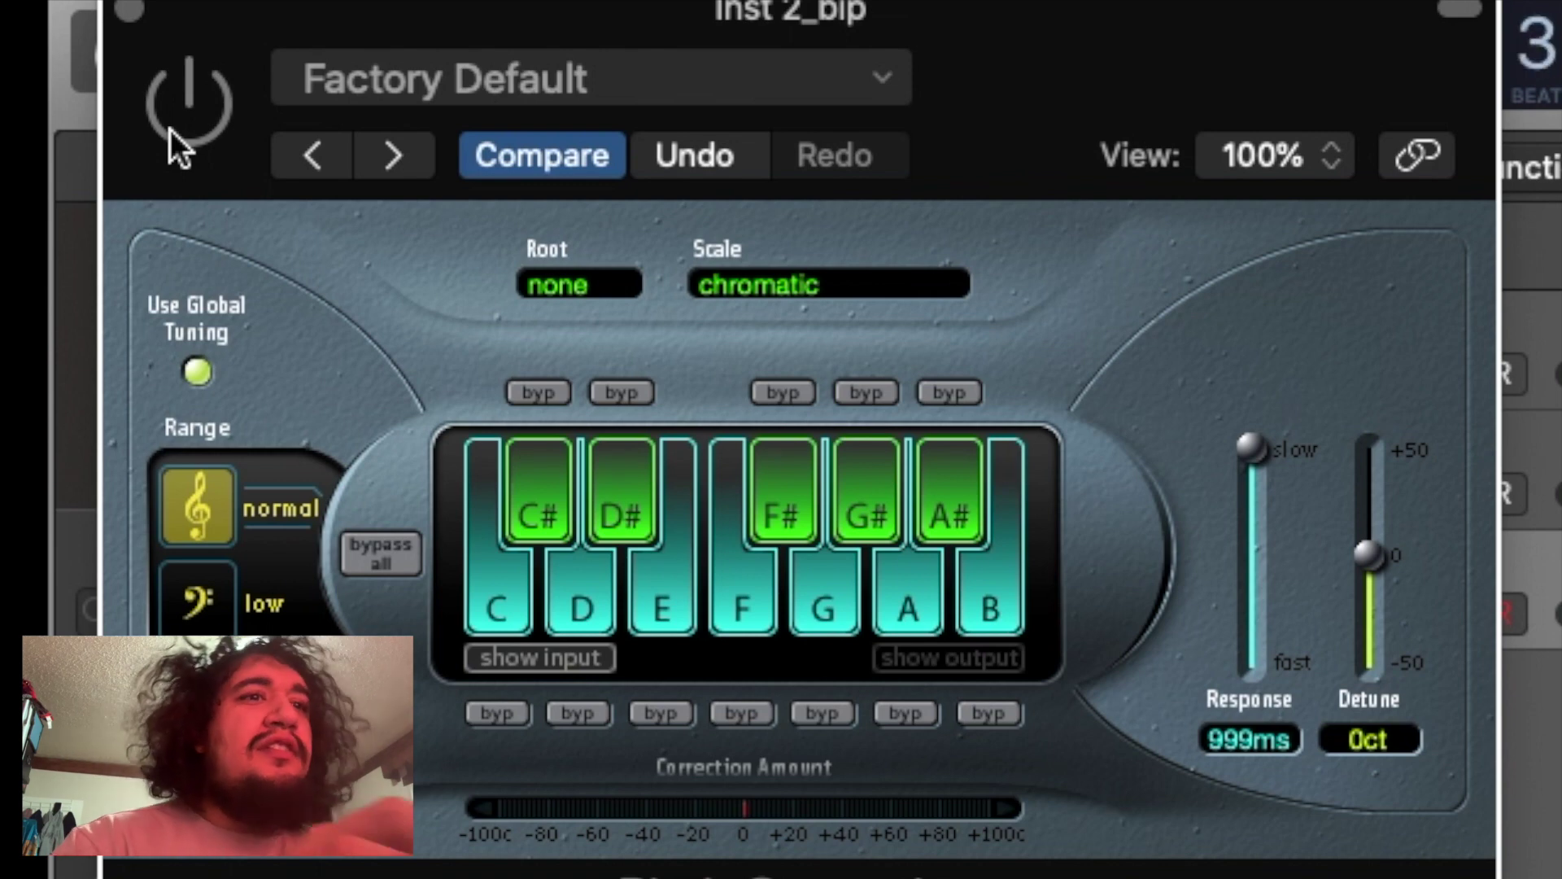
pyautogui.click(169, 129)
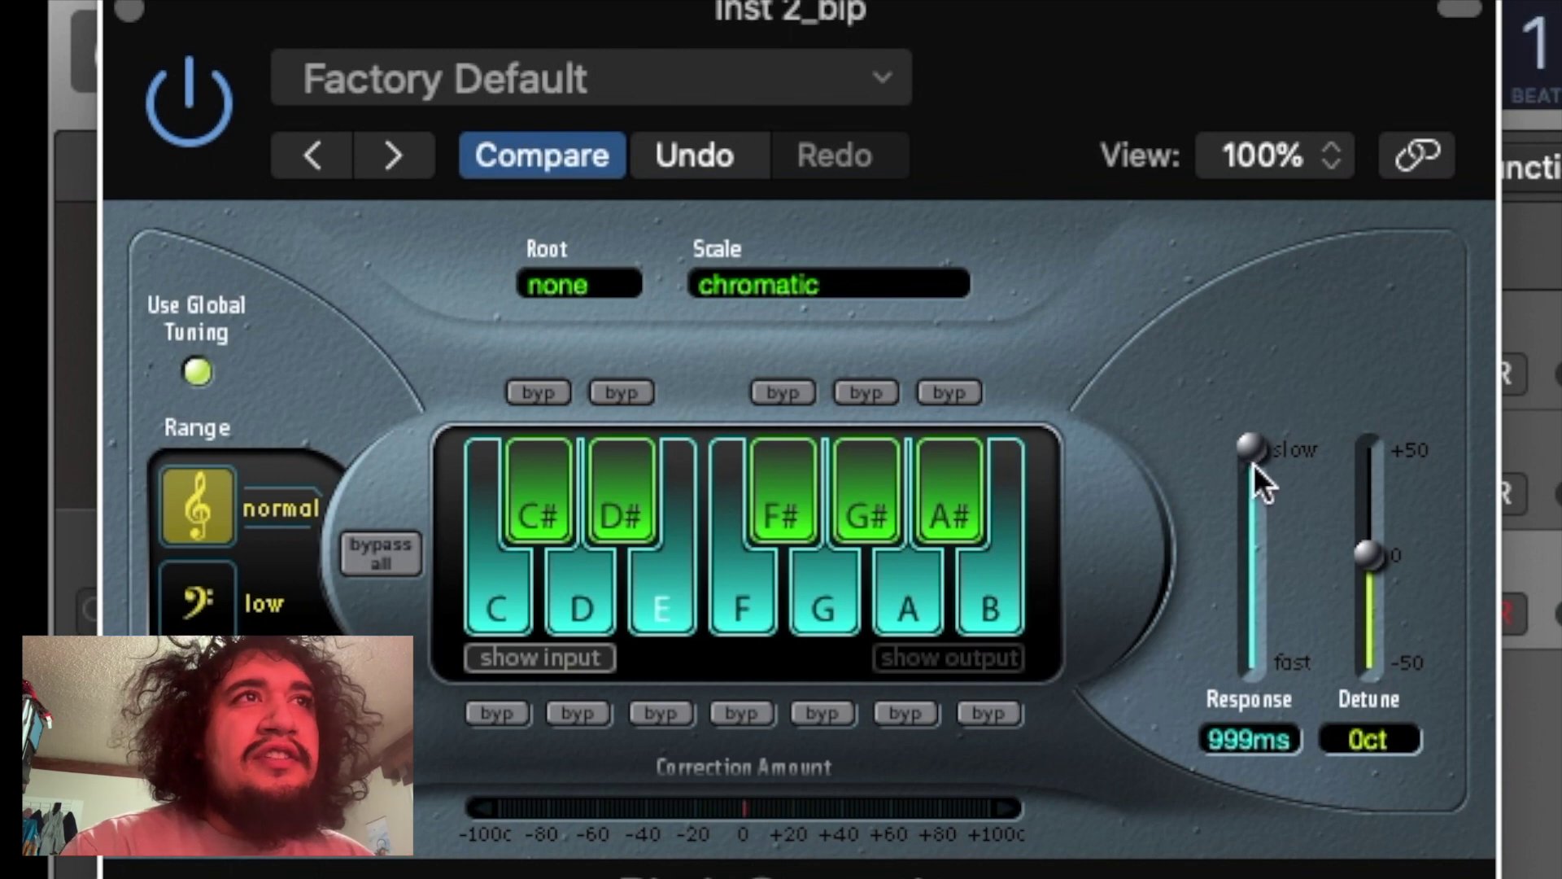
pyautogui.moveTo(1254, 465); pyautogui.dragTo(1253, 651)
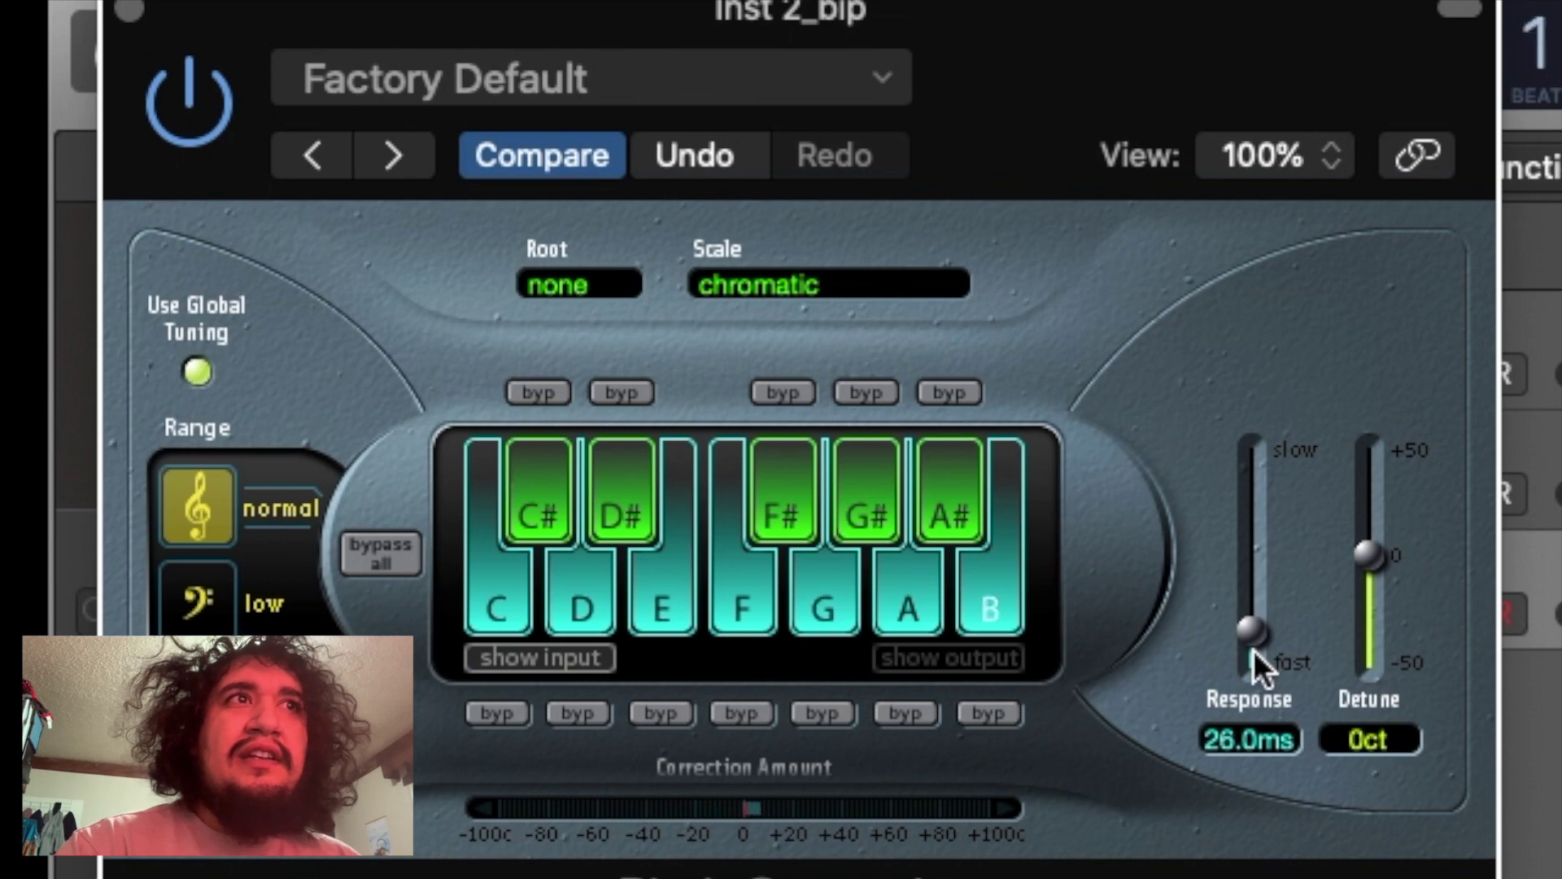